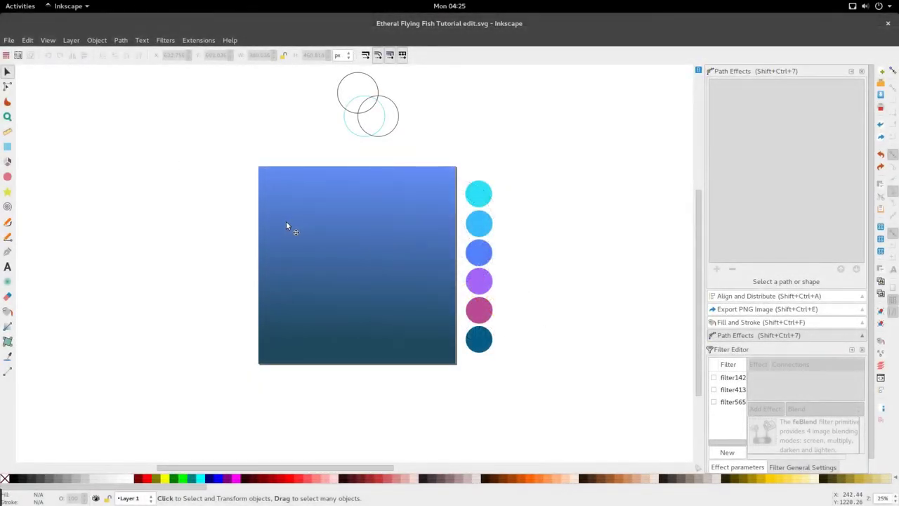
scroll(362, 216, "up", 1)
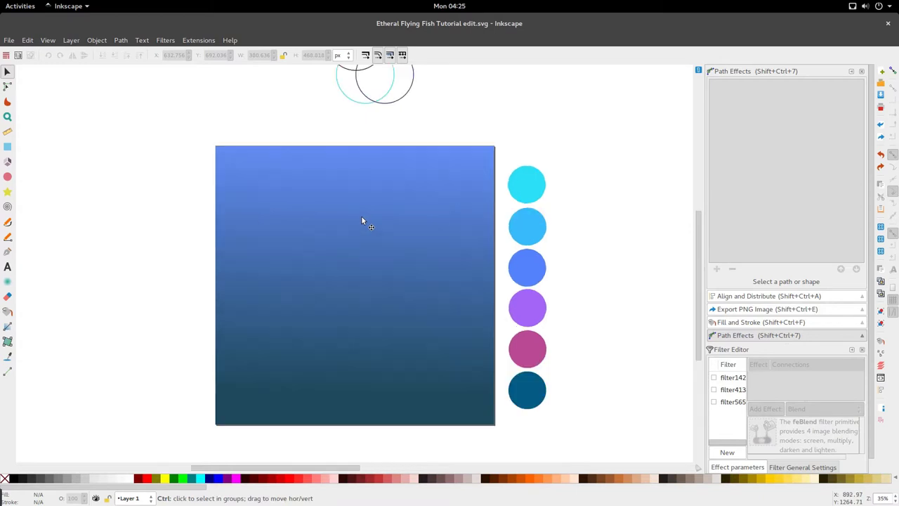
scroll(362, 216, "up", 3)
scroll(362, 220, "down", 3)
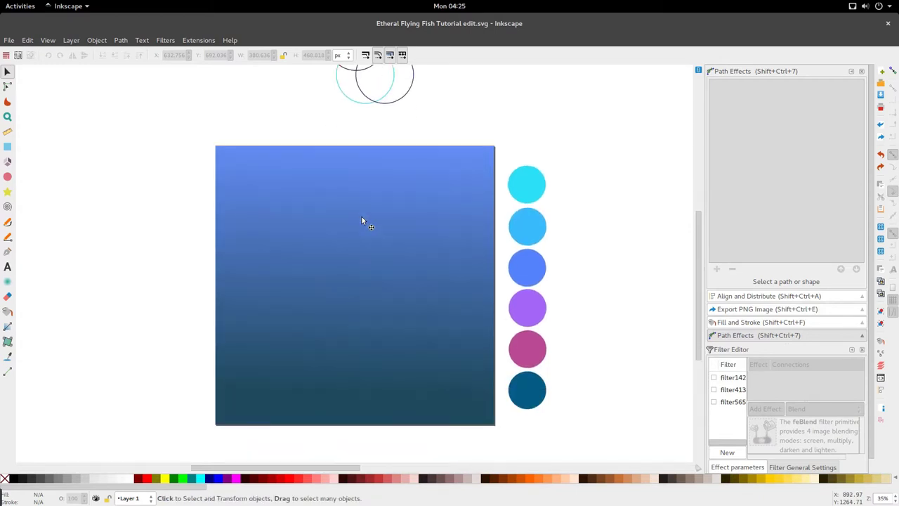
scroll(362, 221, "down", 2)
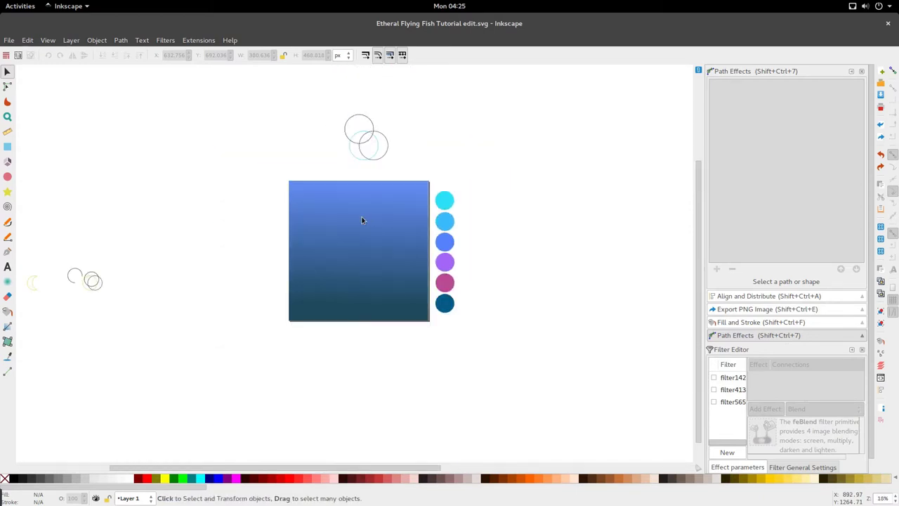
scroll(363, 219, "up", 3)
scroll(366, 270, "up", 1)
scroll(392, 274, "down", 5)
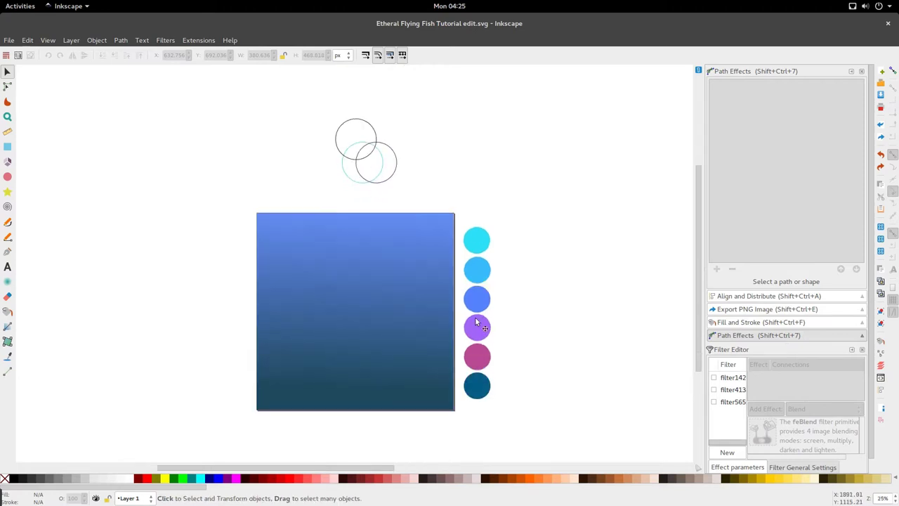
scroll(430, 288, "up", 1)
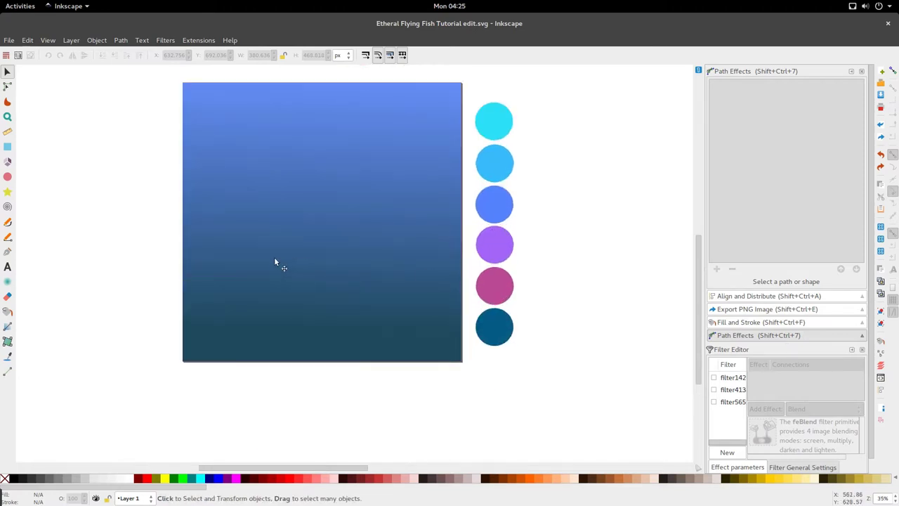
- Move the three overlapping circle outlines together from above the gradient square onto its middle
left_click(246, 162)
scroll(246, 207, "up", 2)
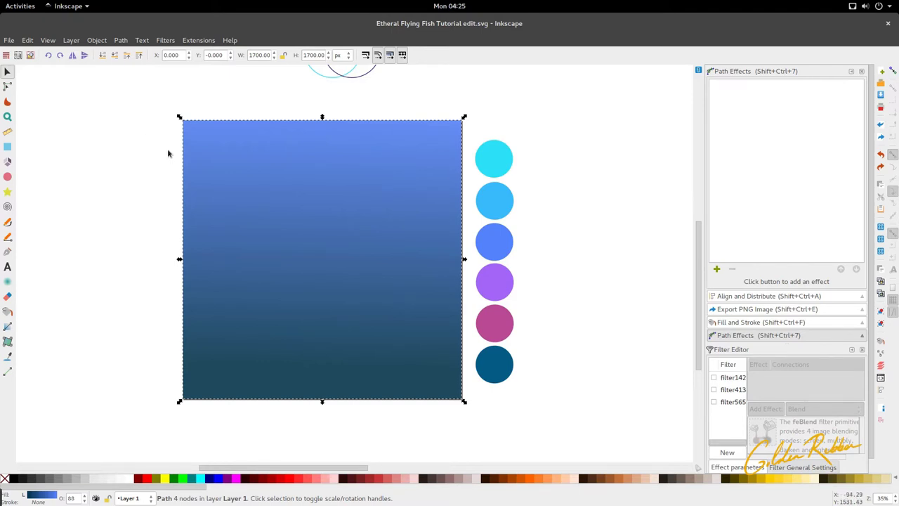
scroll(175, 164, "up", 3)
left_click_drag(256, 181, 450, 67)
scroll(343, 133, "down", 1)
left_click_drag(342, 133, 326, 286)
scroll(325, 284, "up", 2)
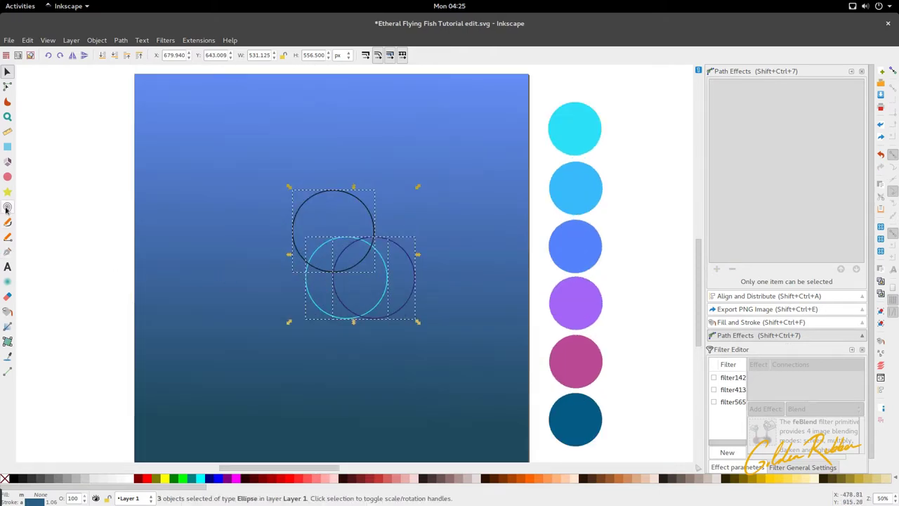
- Draw a trial circle about 360 px wide near the gradient square's upper-left corner and fill it white
left_click(7, 176)
left_click_drag(137, 164, 222, 242)
key("s")
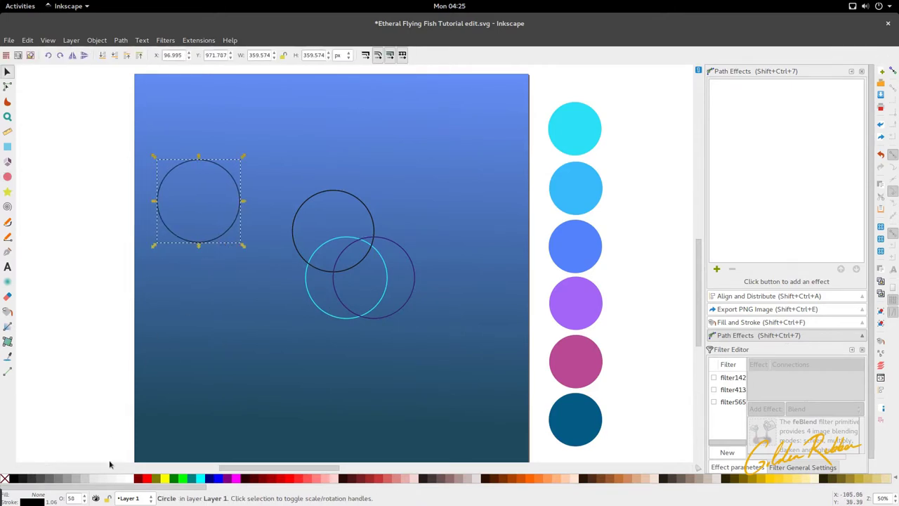
left_click(128, 479)
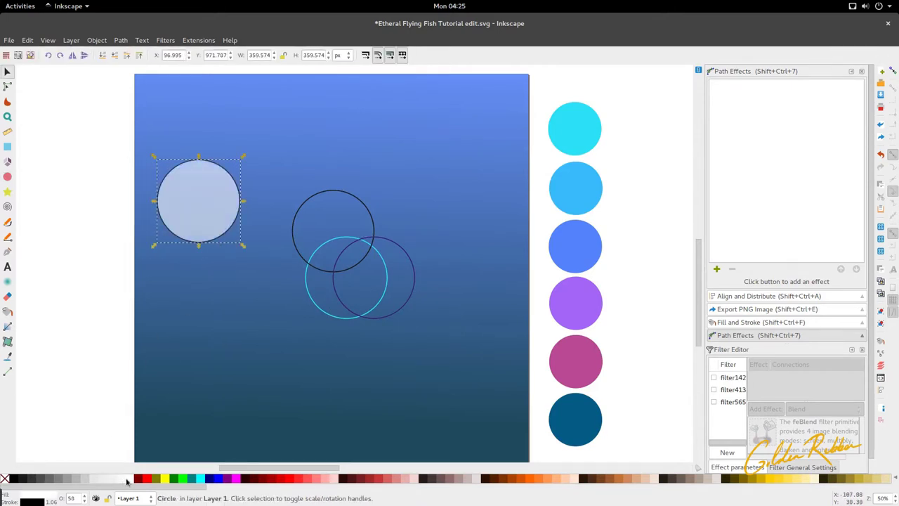
- Remove the trial circle's fill and delete the circle
right_click(32, 499)
left_click(41, 489)
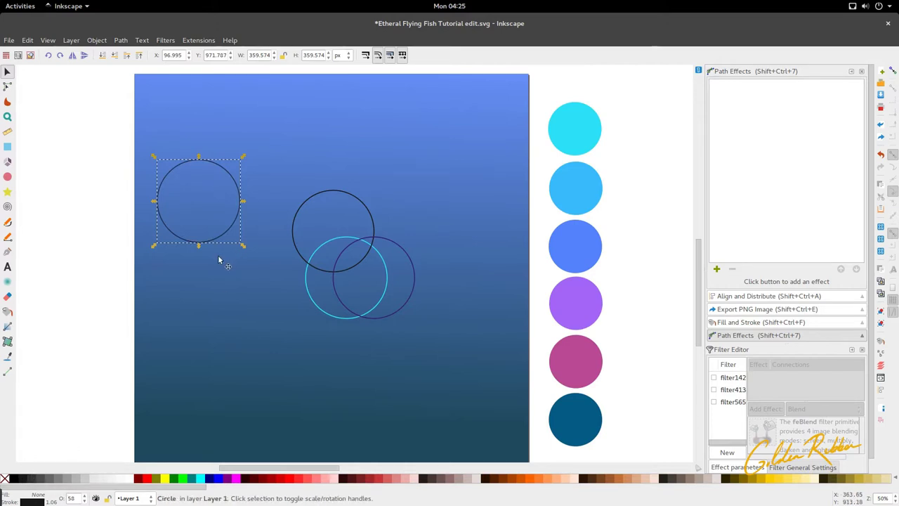
key("Delete")
- Scribble a trial freehand line about 186 by 179 px across the overlapping circles with the Pencil tool and delete it
scroll(218, 261, "down", 2)
scroll(218, 260, "right", 4)
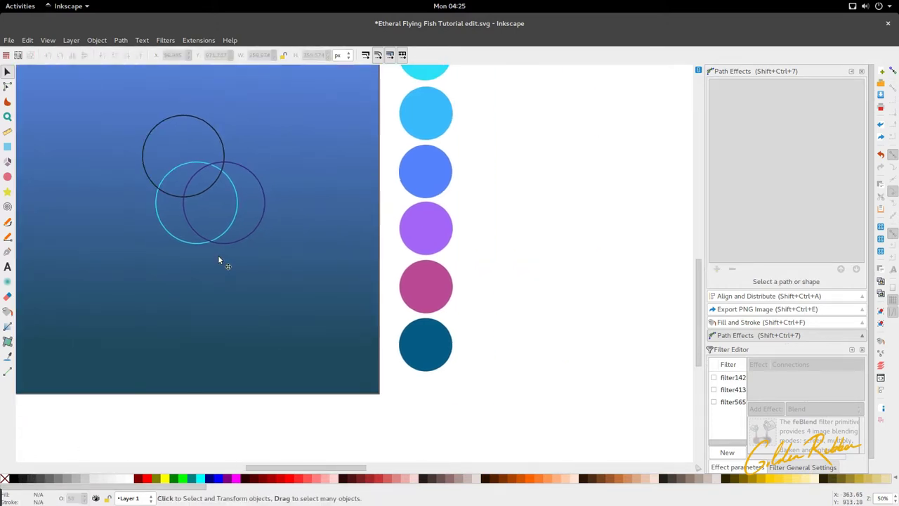
scroll(218, 260, "up", 2)
scroll(218, 255, "left", 2)
scroll(263, 283, "up", 3)
scroll(146, 257, "left", 1)
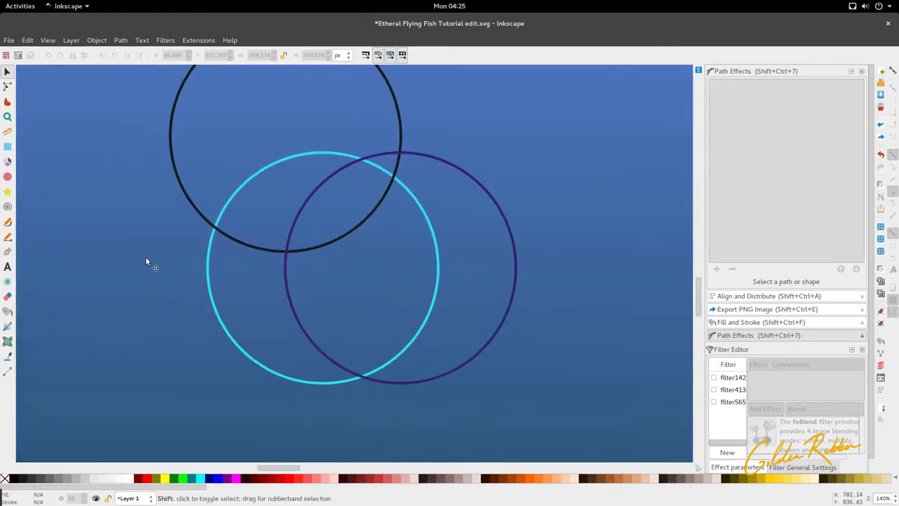
left_click(9, 223)
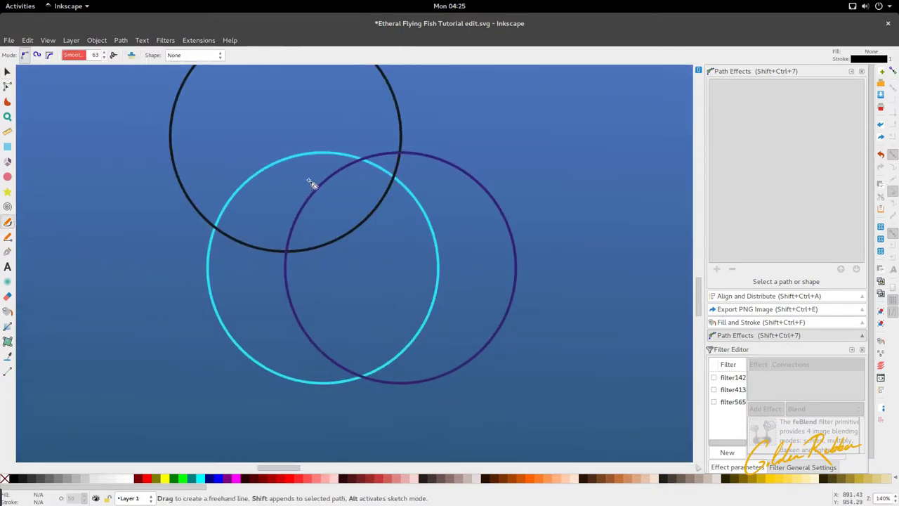
mouse_move(363, 182)
left_mouse_down()
mouse_move(332, 208)
mouse_move(337, 179)
mouse_move(322, 207)
mouse_move(333, 173)
mouse_move(300, 217)
mouse_move(276, 201)
mouse_move(259, 228)
mouse_move(257, 213)
mouse_move(240, 241)
mouse_move(244, 267)
mouse_move(326, 273)
mouse_move(265, 289)
left_mouse_up()
key("s")
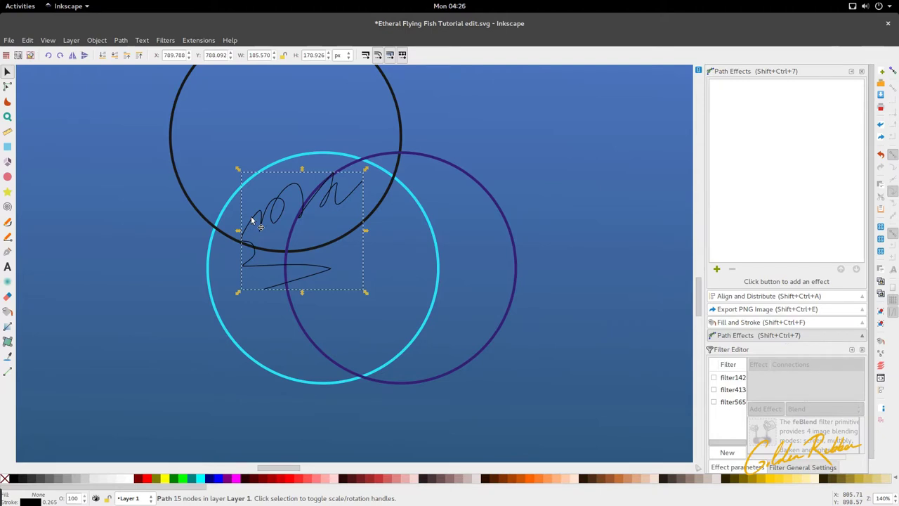
key("Delete")
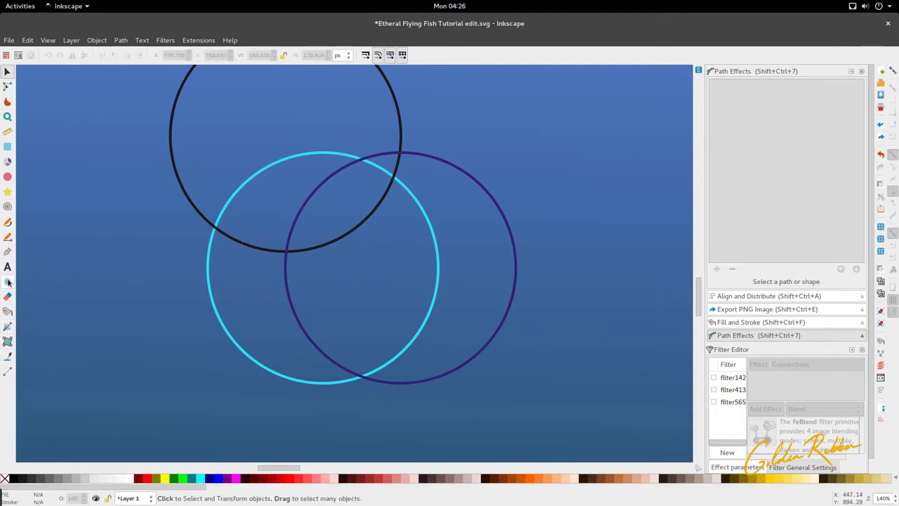
- Scribble two trial freehand lines inside the cyan circle with the Pencil tool and delete both
left_click(7, 237)
mouse_move(263, 194)
left_mouse_down()
mouse_move(240, 224)
mouse_move(264, 223)
mouse_move(283, 196)
mouse_move(228, 235)
mouse_move(267, 239)
mouse_move(287, 261)
mouse_move(260, 285)
mouse_move(255, 311)
mouse_move(274, 313)
mouse_move(258, 341)
left_mouse_up()
key("s")
key("p")
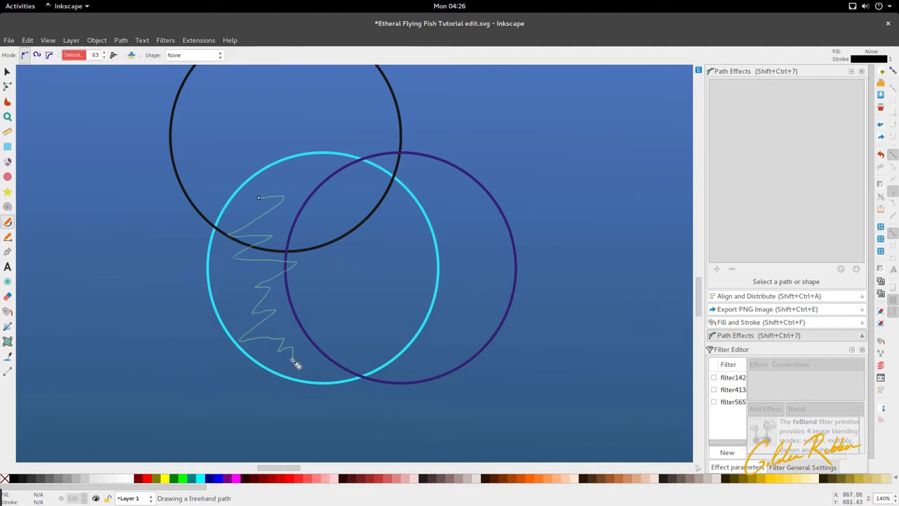
left_click_drag(311, 368, 312, 367)
left_click(323, 208)
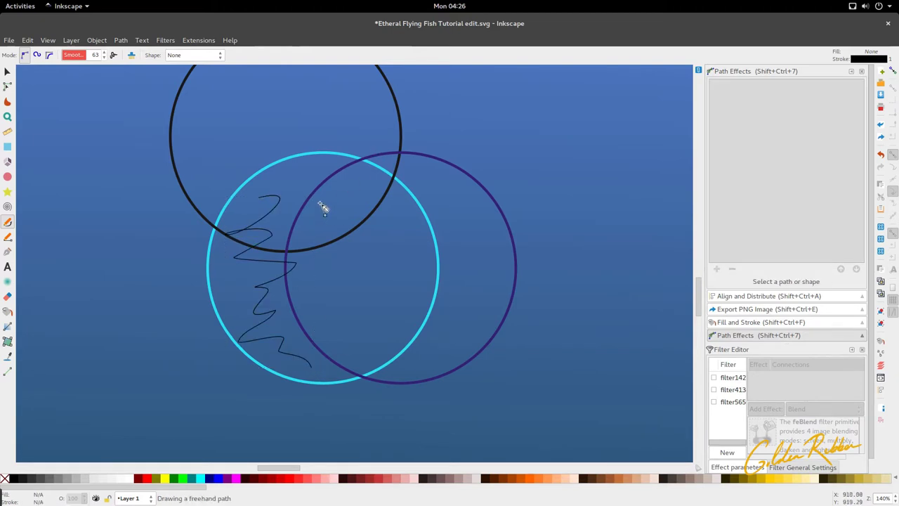
left_click_drag(369, 177, 370, 177)
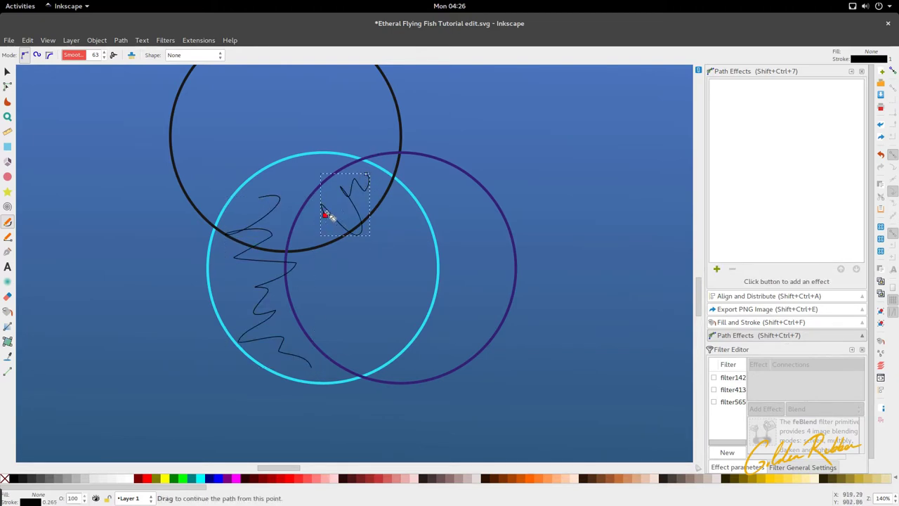
key("s")
left_click(267, 239, "shift")
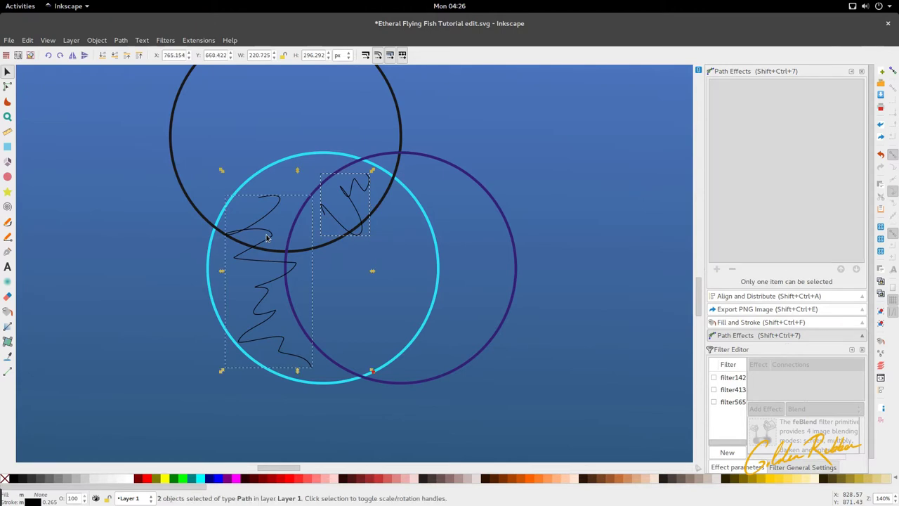
key("Delete")
scroll(269, 233, "down", 3)
scroll(286, 264, "up", 2)
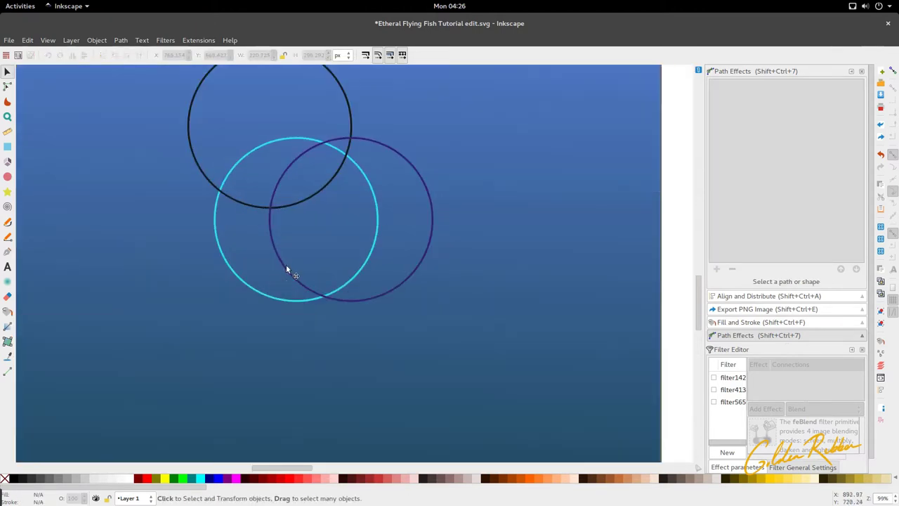
left_click(286, 264)
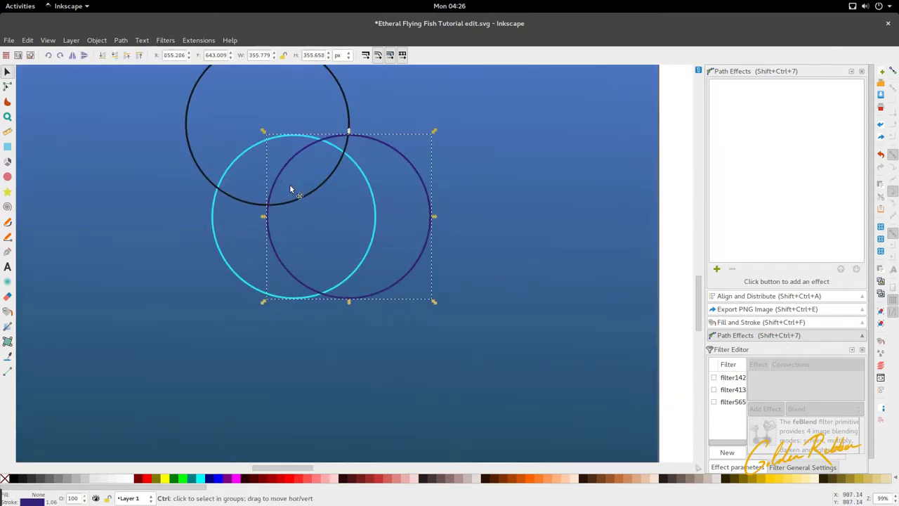
scroll(292, 141, "up", 2)
scroll(263, 240, "down", 2)
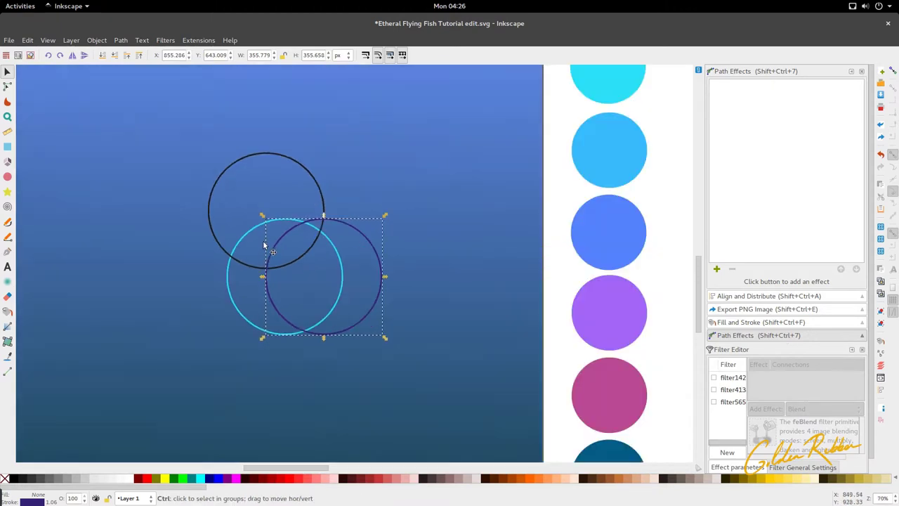
scroll(254, 264, "down", 1)
left_click(246, 284)
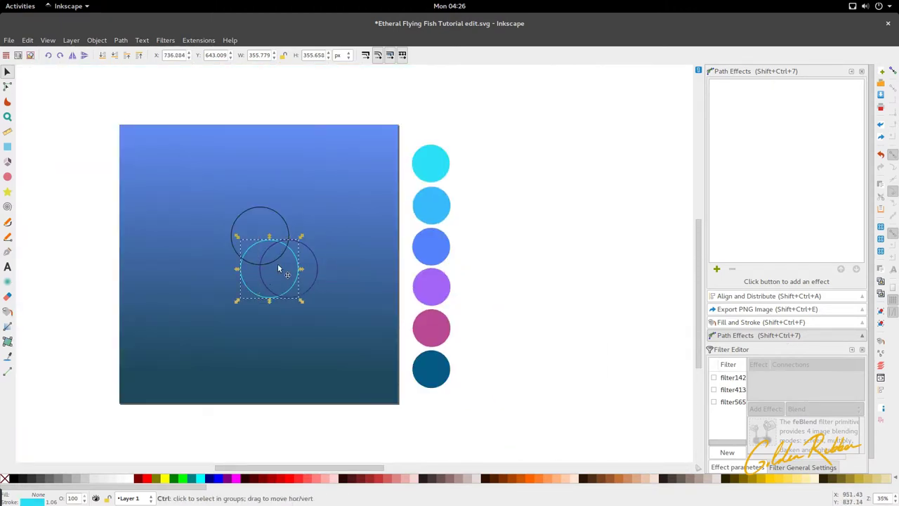
scroll(267, 248, "up", 1)
scroll(313, 253, "up", 3)
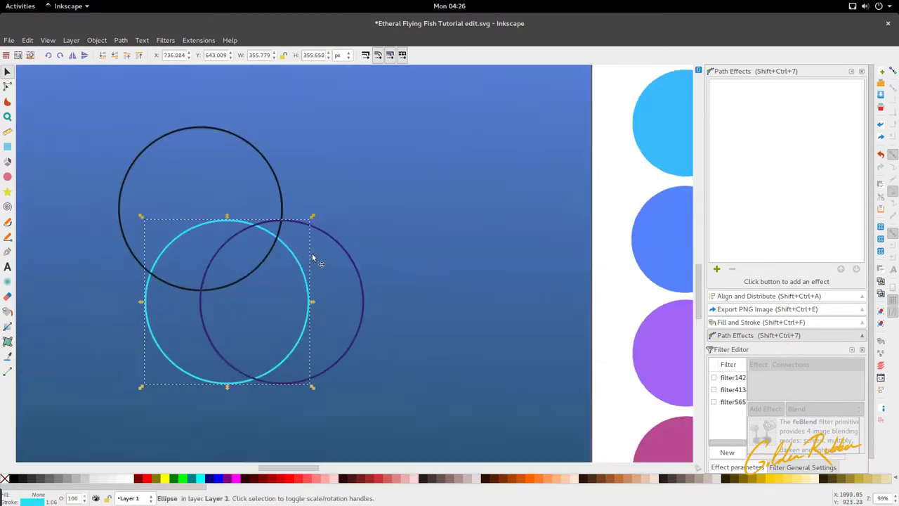
- Subtract the purple circle from the cyan circle to leave a cyan crescent
left_click(334, 226)
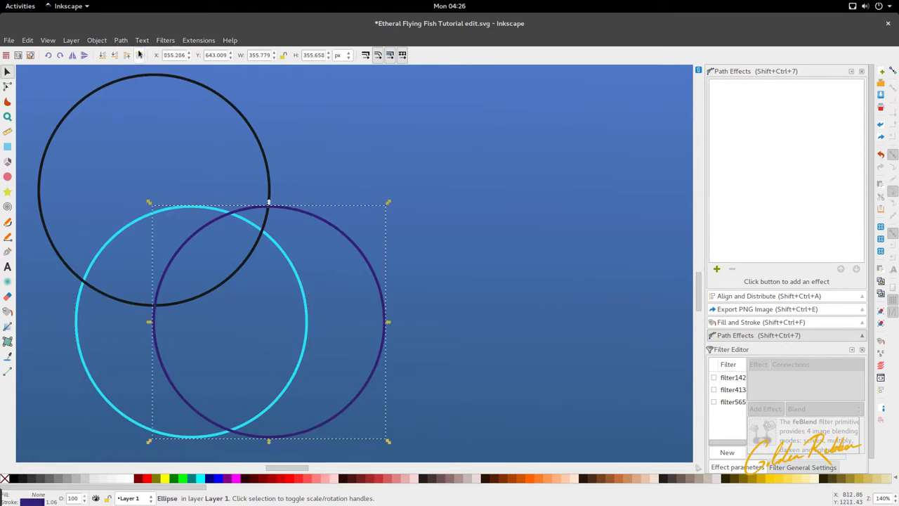
scroll(219, 204, "down", 3)
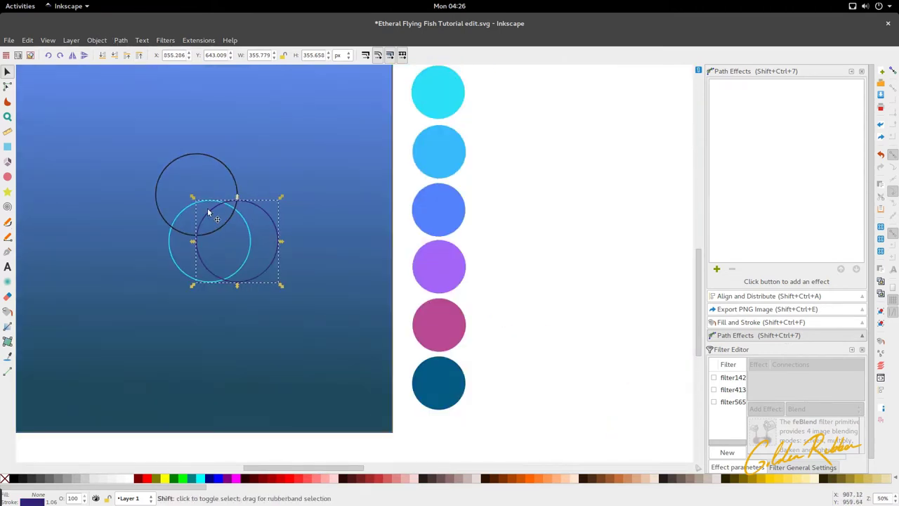
left_click(175, 216, "shift")
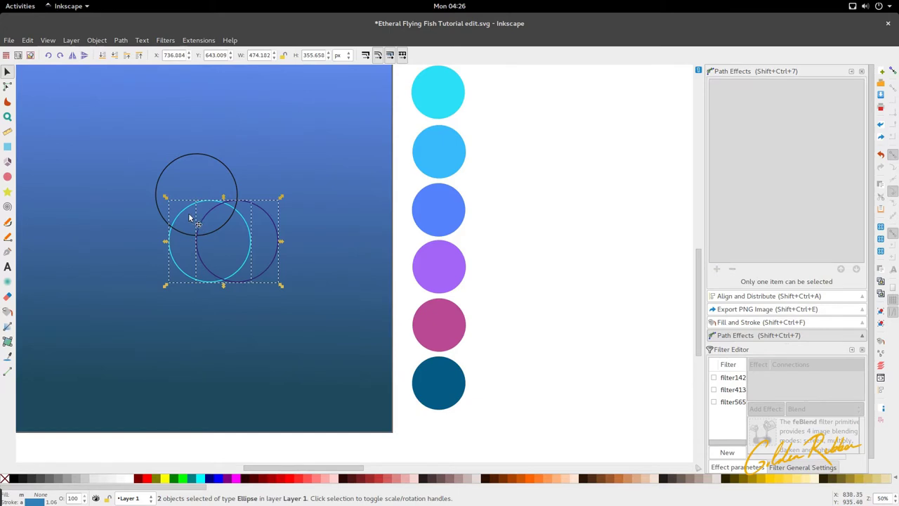
left_click(121, 40)
left_click(144, 124)
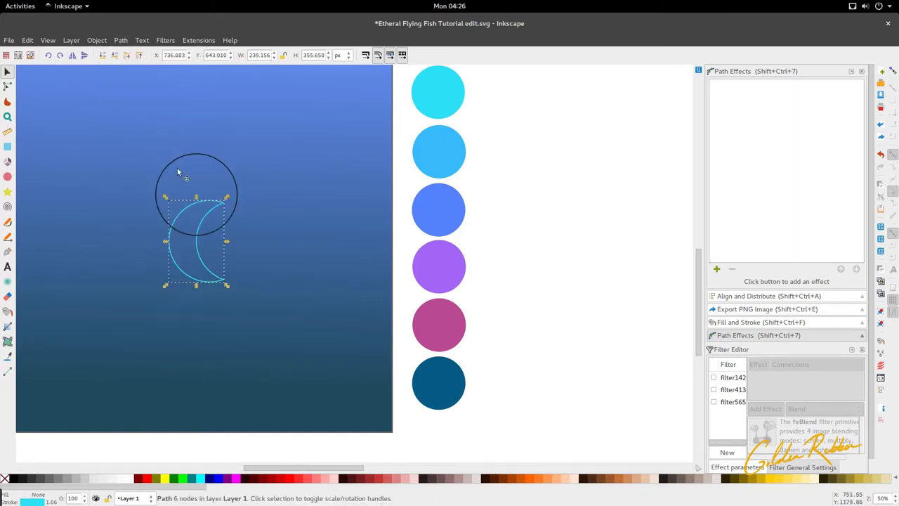
- Shift the black circle about 56 px to the left so its edge meets the crescent's upper tip
scroll(217, 270, "up", 1)
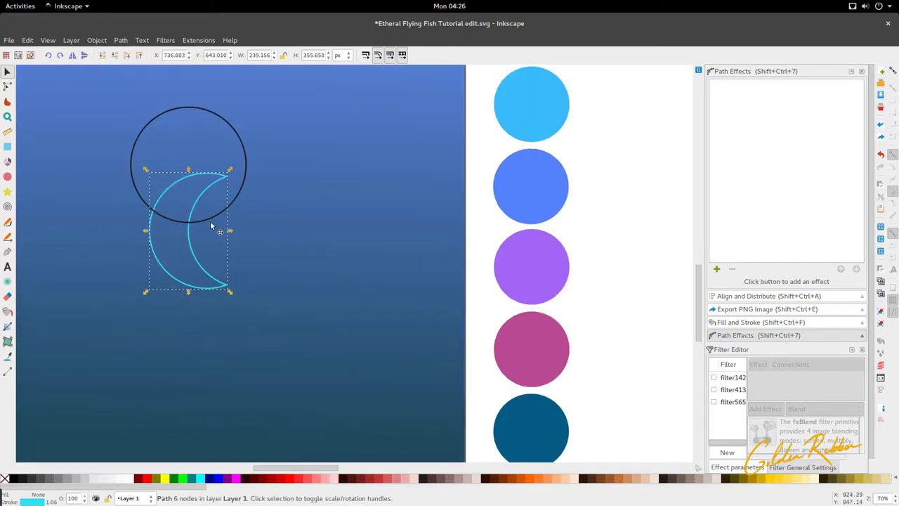
scroll(238, 206, "left", 4)
scroll(260, 191, "up", 2)
left_click_drag(247, 203, 209, 202)
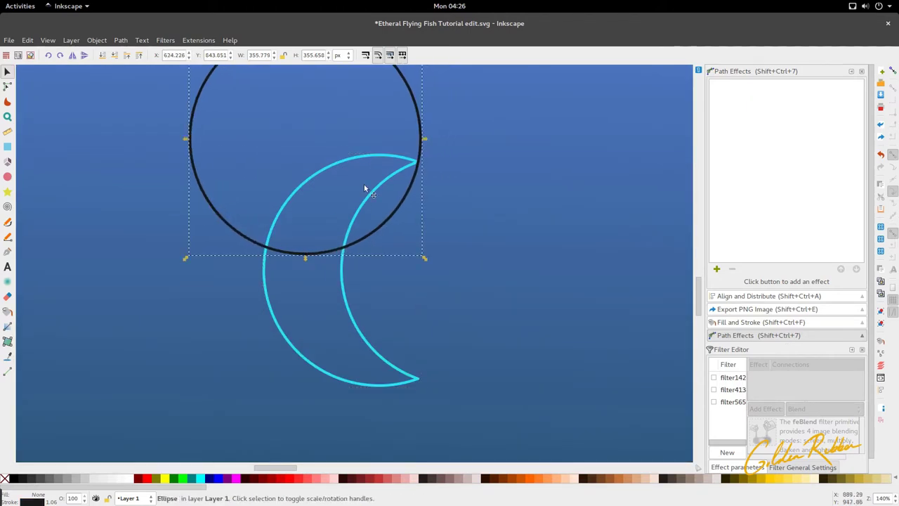
scroll(390, 172, "up", 5)
scroll(520, 162, "down", 5)
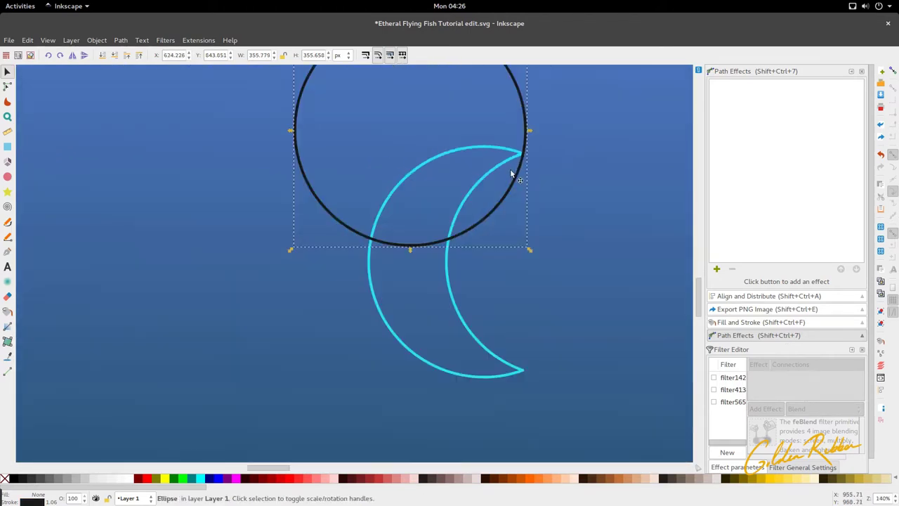
- Draw an open straight-segment Bezier path about 194 by 173 px from inside the crescent through its upper tip, ending past the black circle
scroll(513, 176, "right", 4)
key("b")
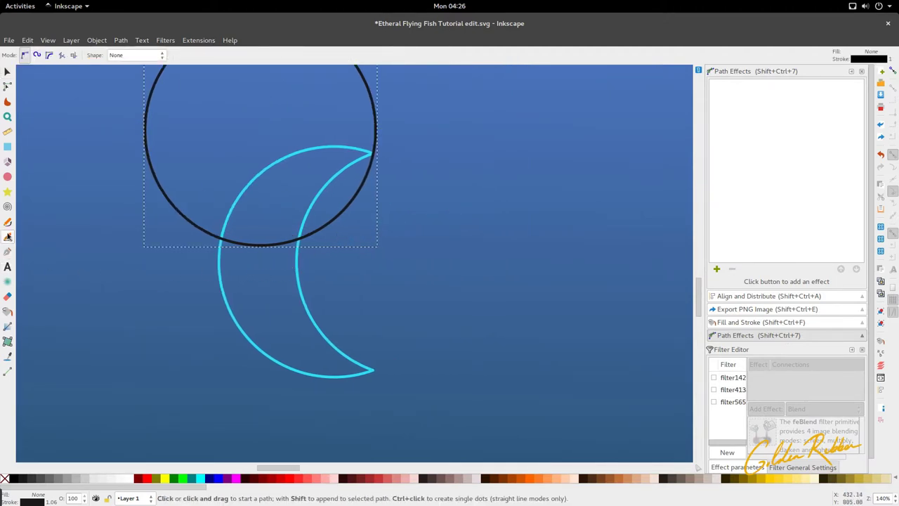
left_click(255, 264)
left_click(277, 208)
left_click(322, 169)
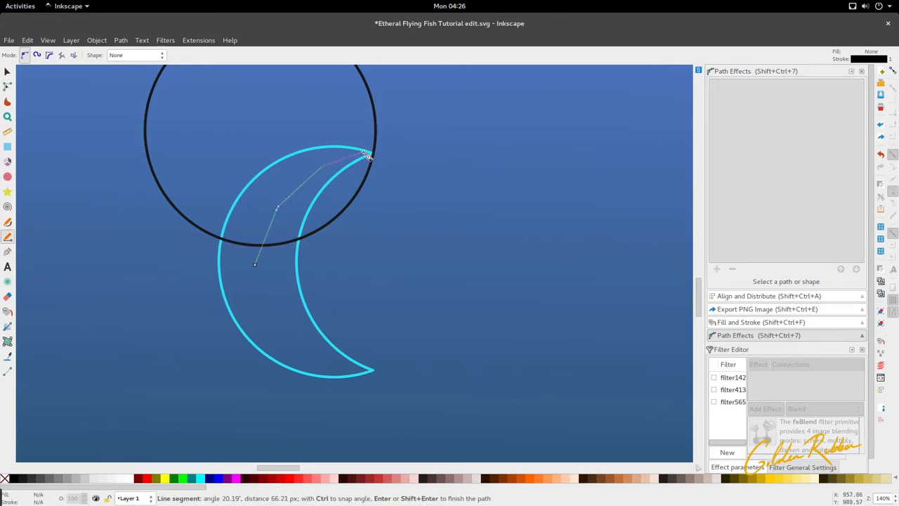
scroll(368, 154, "up", 5)
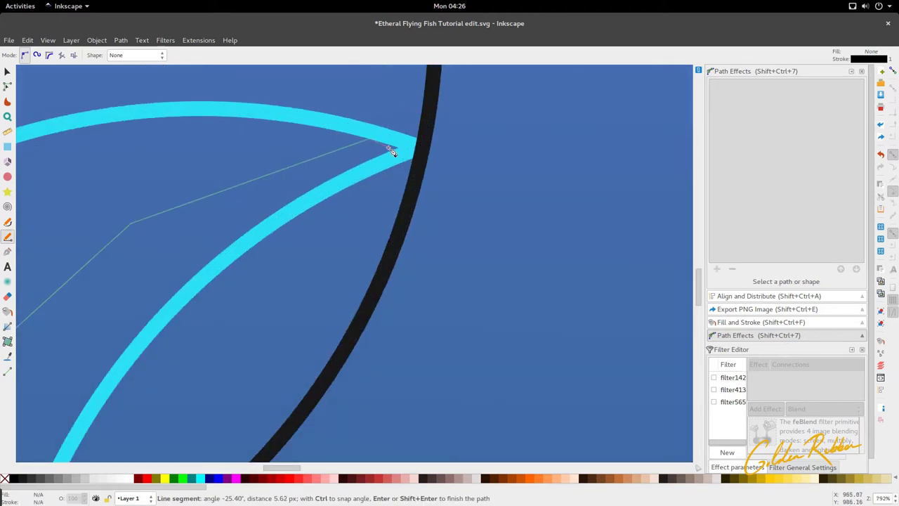
left_click(388, 148)
double_click(469, 148)
key("s")
scroll(285, 189, "down", 1)
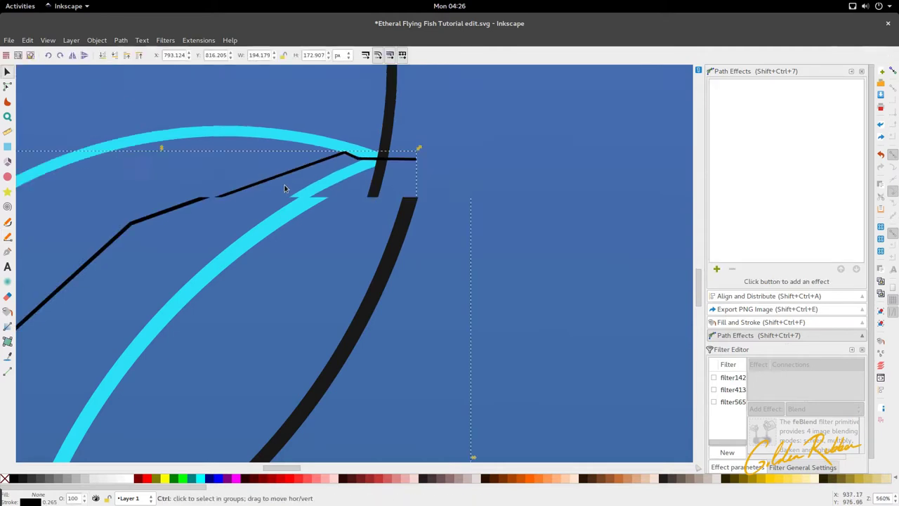
- Lower the open path's node just before the crescent's upper tip so the path runs level through the tip
scroll(285, 188, "down", 1)
key("n")
left_click_drag(329, 161, 324, 167)
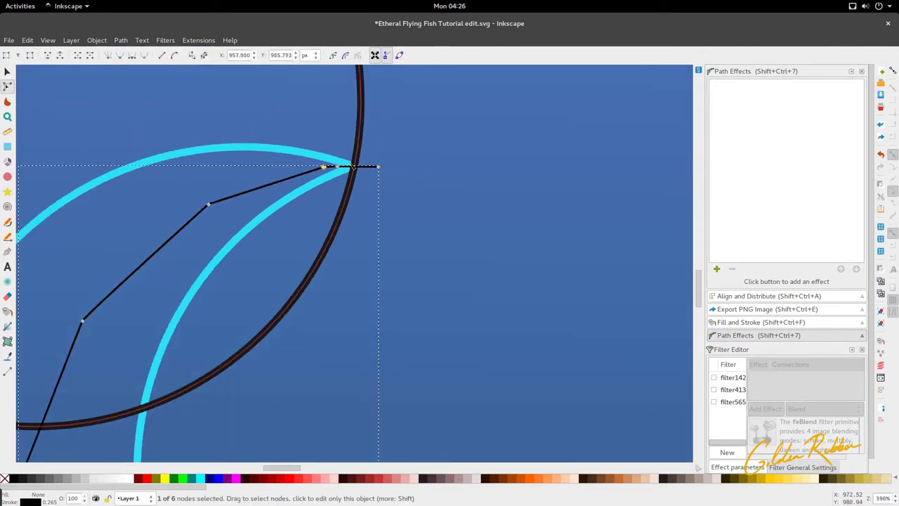
- Split the black circle's outline along the open path with Cut Path
key("s")
scroll(331, 207, "down", 3)
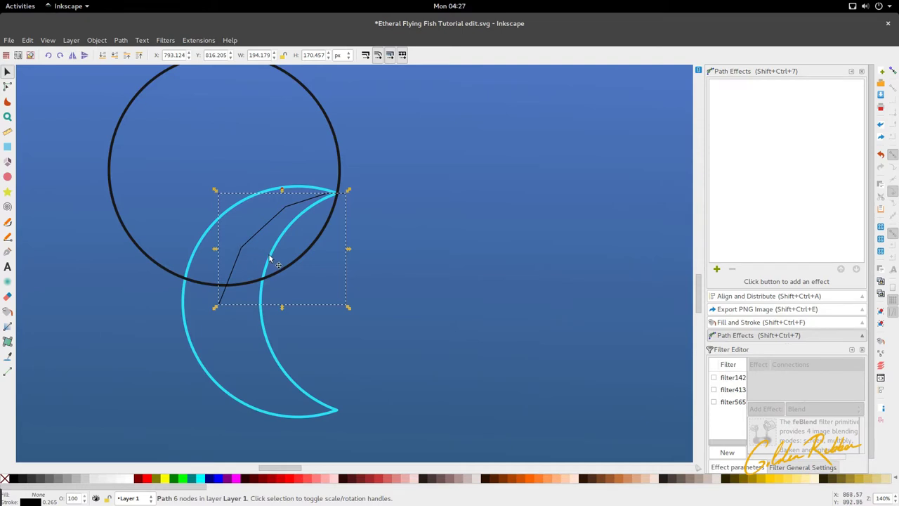
left_click(292, 264, "shift")
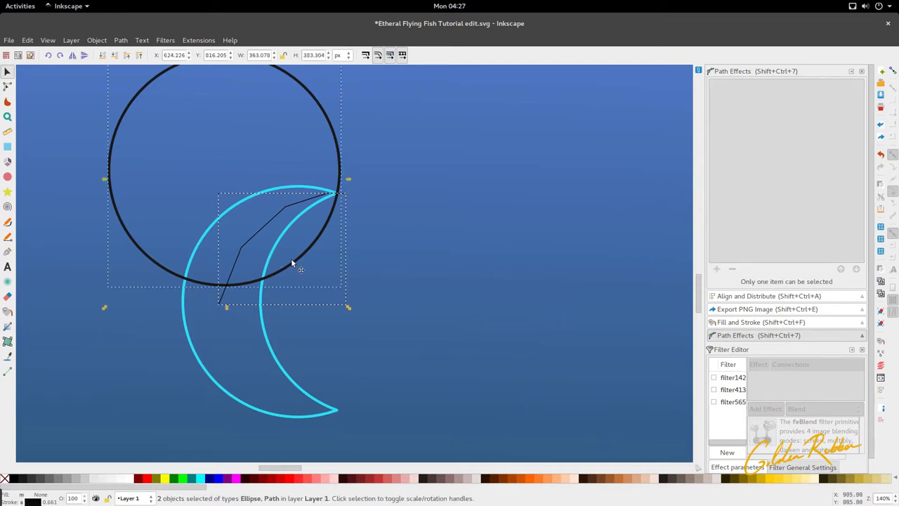
left_click(124, 42)
left_click(172, 163)
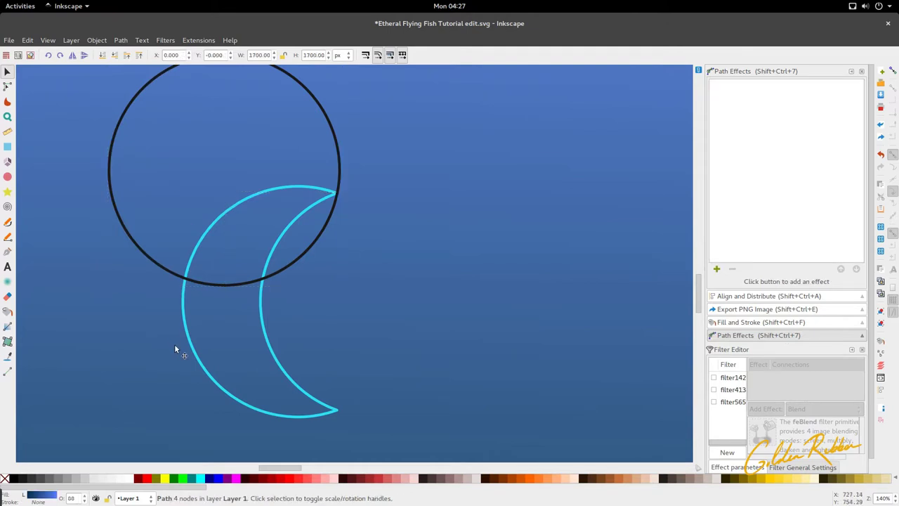
- Move the larger piece of the cut black circle off the artboard and delete it, leaving the short arc
scroll(313, 249, "down", 3)
scroll(302, 246, "up", 3)
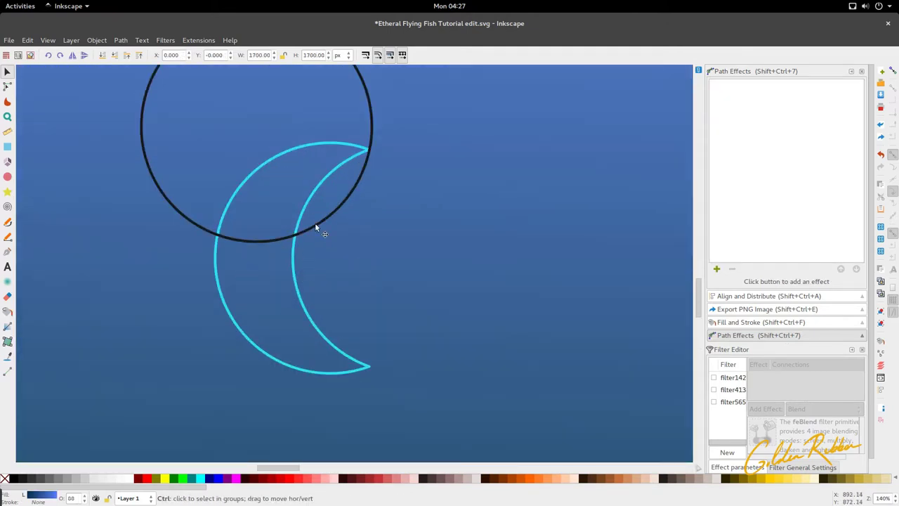
left_click(315, 226)
scroll(318, 238, "down", 3)
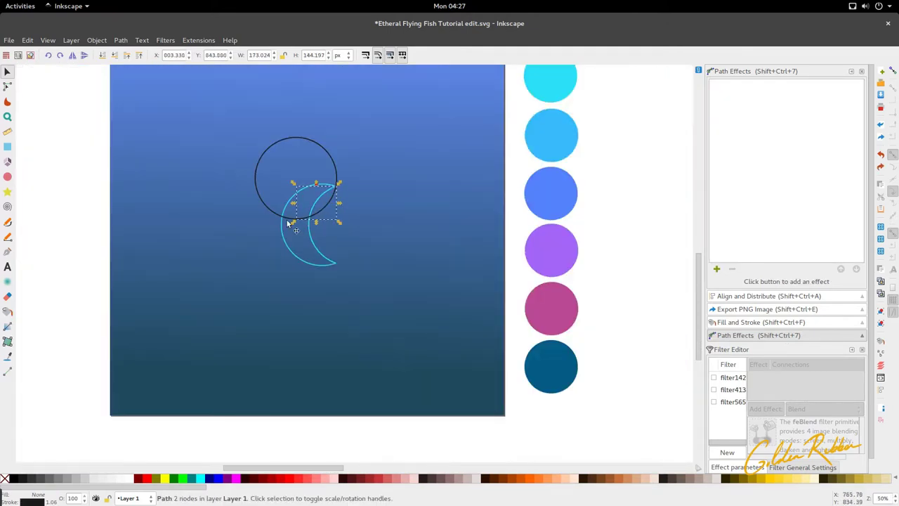
left_click_drag(288, 223, 88, 222)
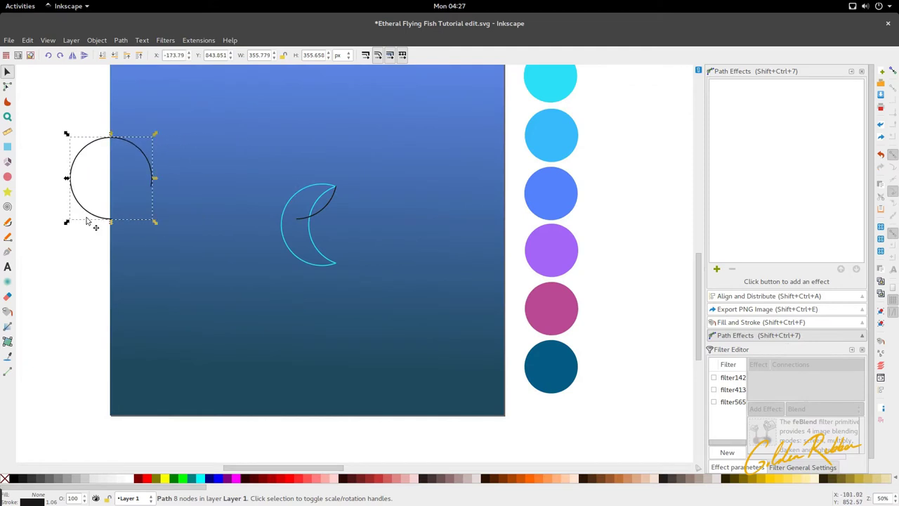
key("Delete")
- Nudge the black arc slightly so its upper end sits on the crescent's upper tip
scroll(340, 184, "up", 13)
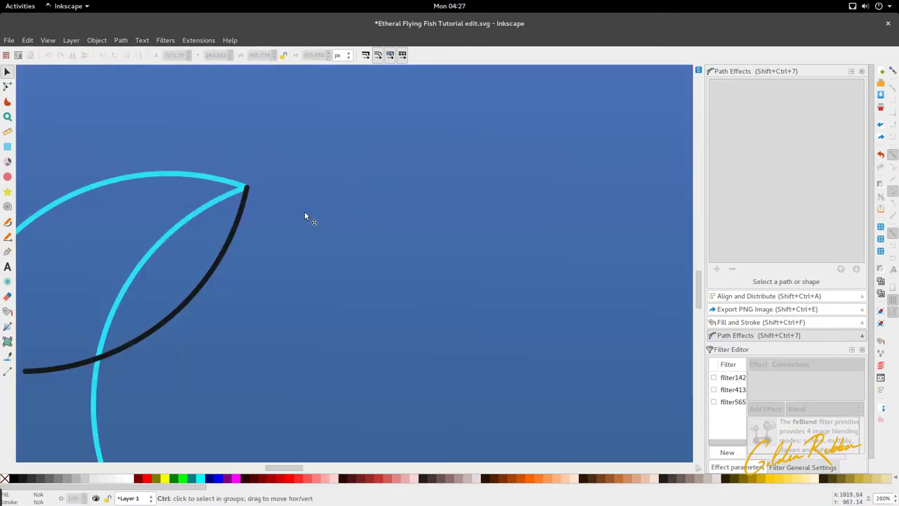
left_click_drag(344, 229, 333, 226)
scroll(332, 226, "down", 10)
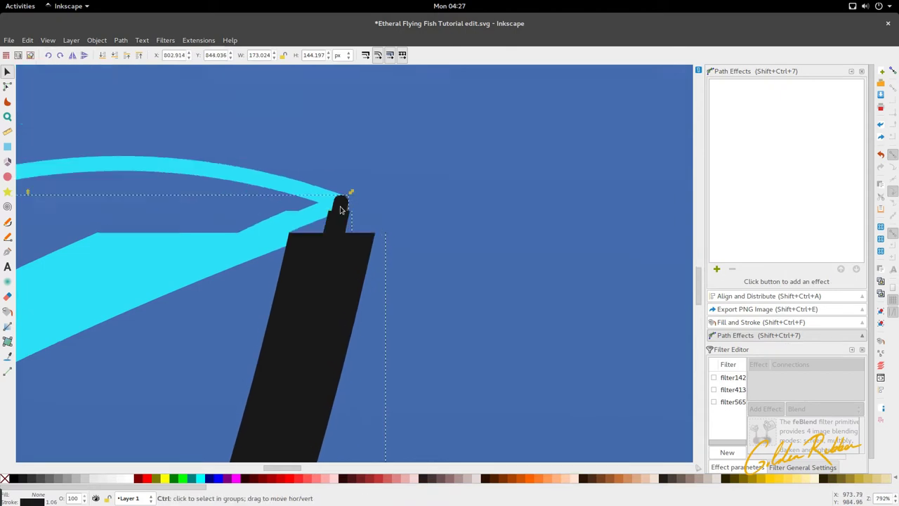
- Combine the cyan crescent and the black arc into one shape with Union
scroll(293, 228, "down", 3)
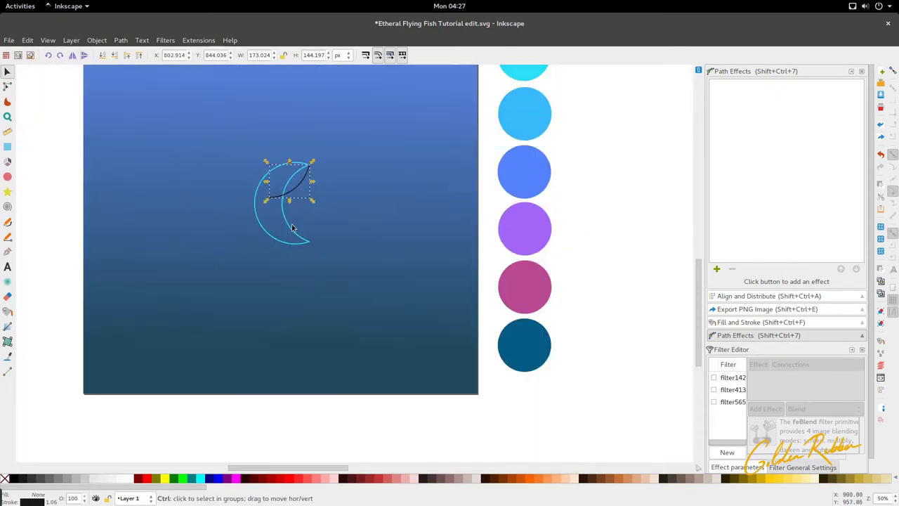
scroll(291, 222, "up", 1)
left_click(284, 228)
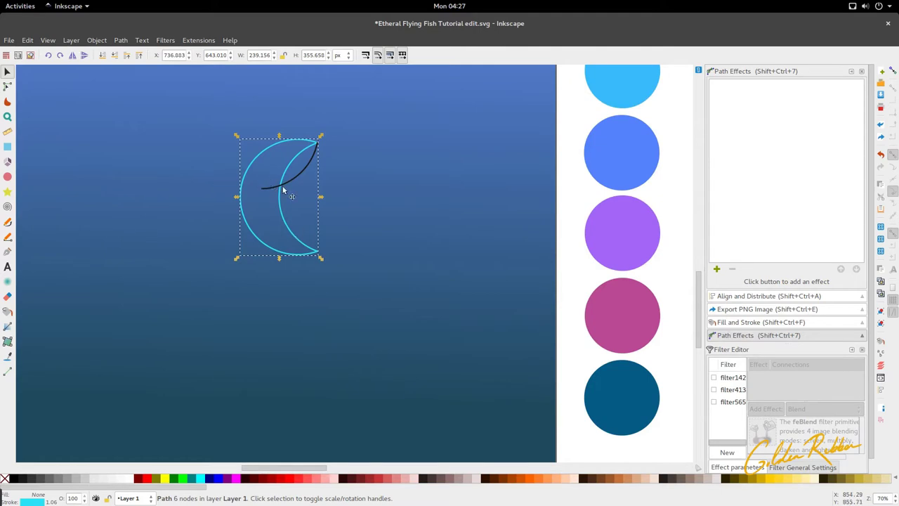
left_click(307, 168, "shift")
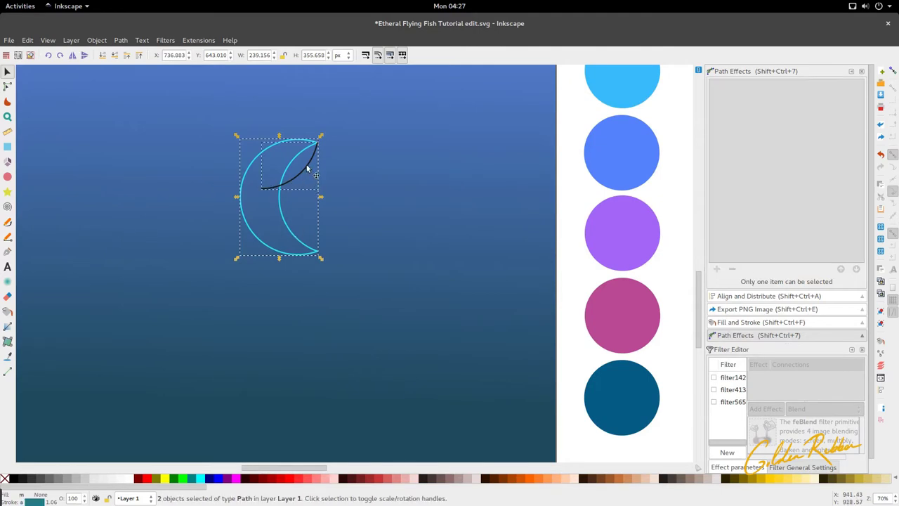
left_click(120, 40)
left_click(153, 102)
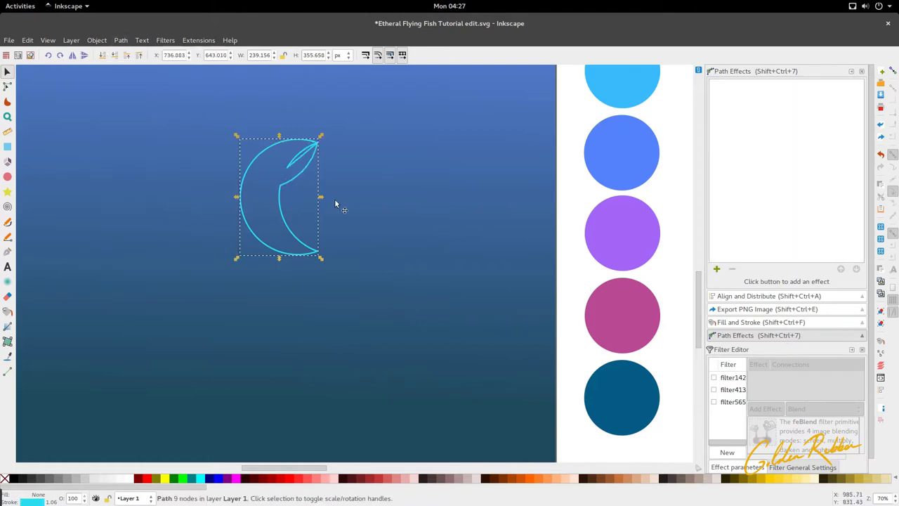
- Delete the node at the inner end of the narrow sliver inside the shape's upper horn
scroll(335, 199, "up", 7, "ctrl")
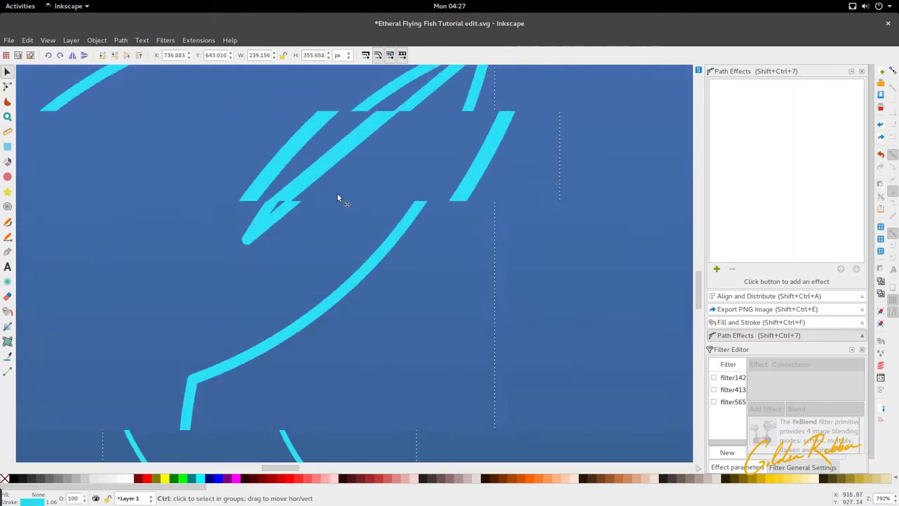
double_click(281, 207)
scroll(261, 284, "down", 4, "ctrl")
scroll(257, 288, "up", 2, "ctrl")
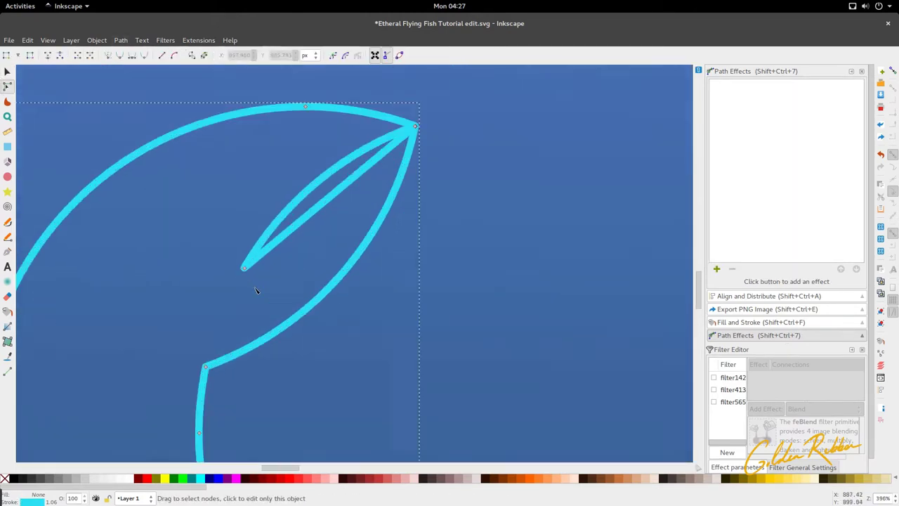
scroll(256, 291, "up", 1, "ctrl")
left_click_drag(193, 276, 274, 224)
scroll(236, 134, "down", 3, "ctrl")
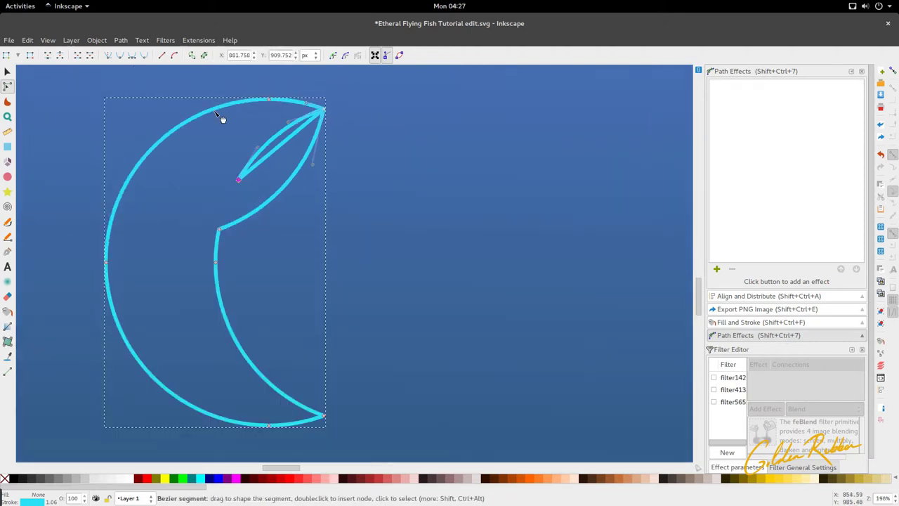
key("Delete")
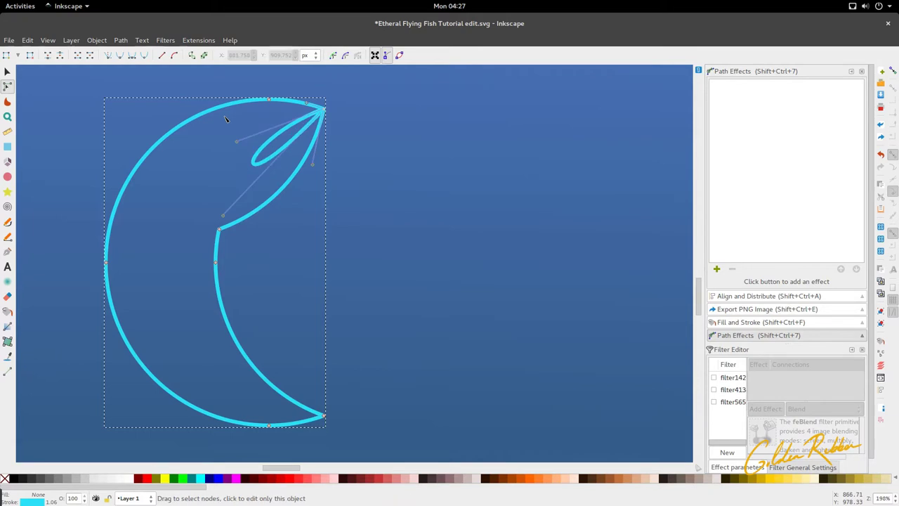
- Select the overlapping nodes at the upper tip and convert the loop between them to a straight segment, collapsing the loop
scroll(325, 90, "up", 5, "ctrl")
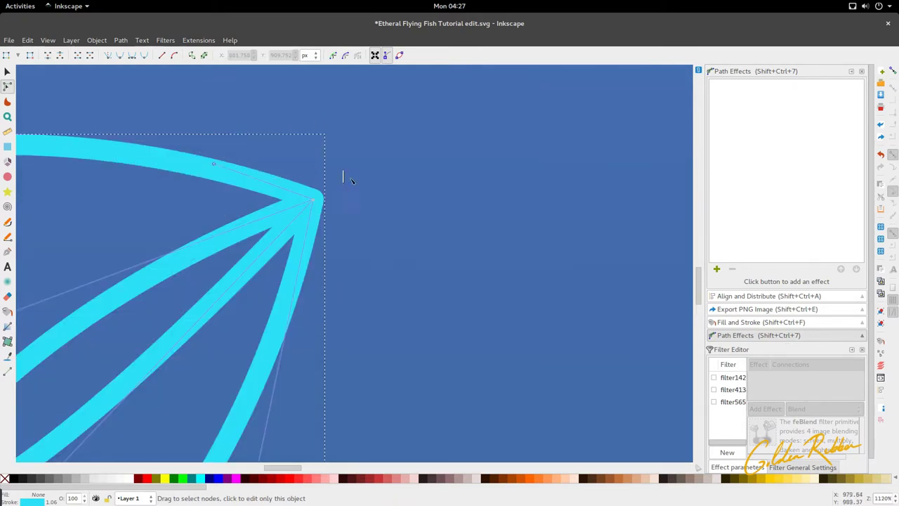
scroll(346, 199, "up", 4, "ctrl")
scroll(203, 203, "down", 4, "ctrl")
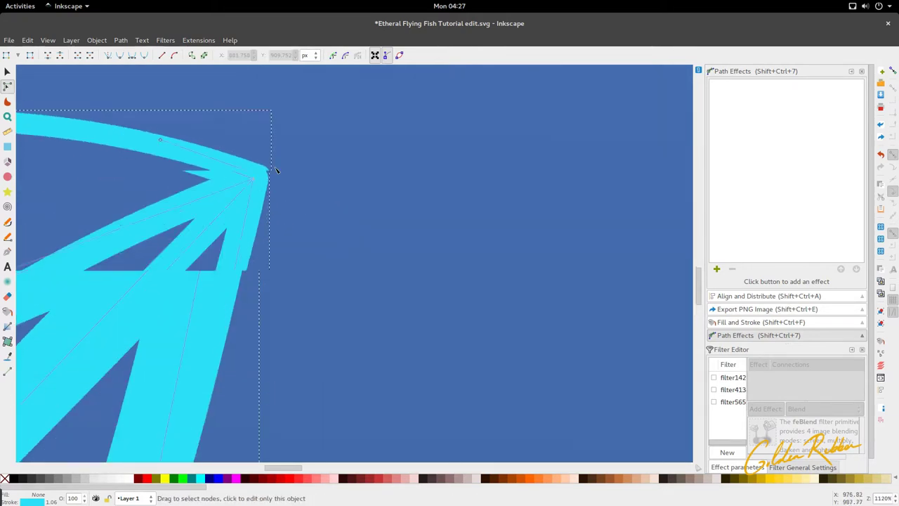
left_click_drag(302, 156, 243, 196)
scroll(263, 175, "down", 2, "ctrl")
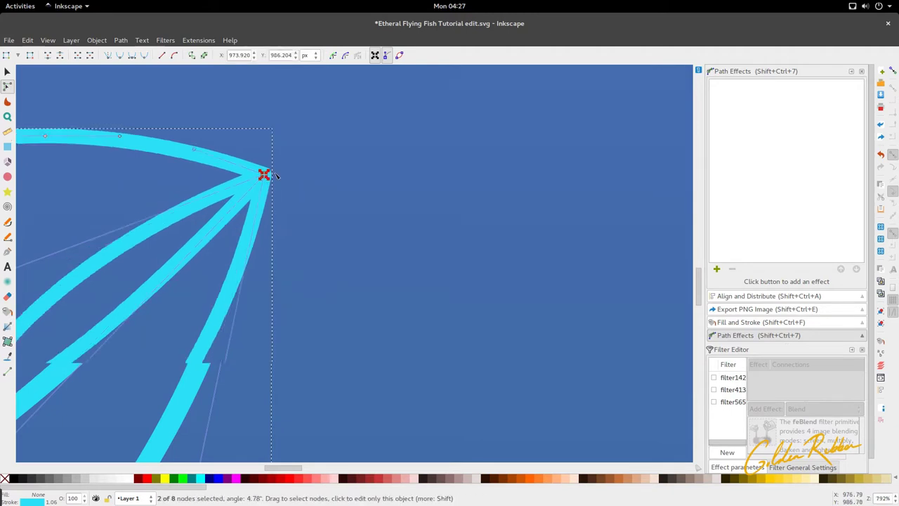
key("shift+j")
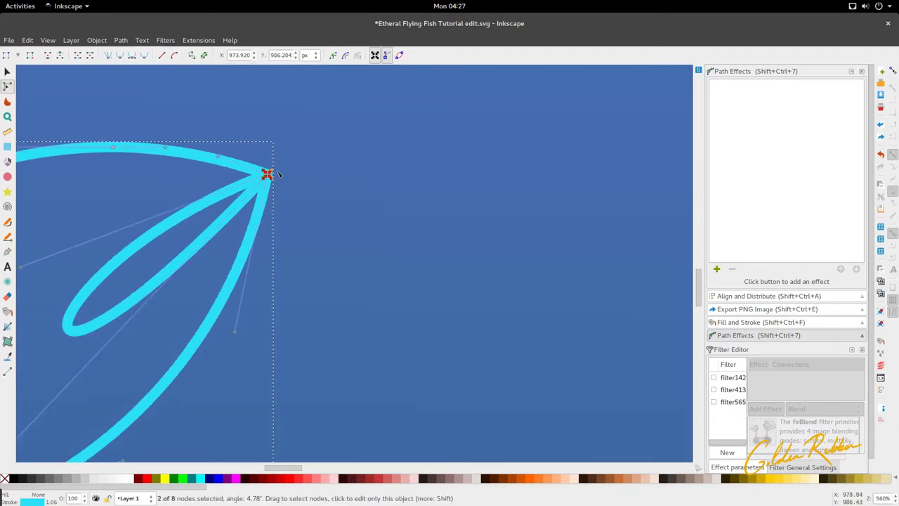
left_click(161, 57)
left_click(313, 148)
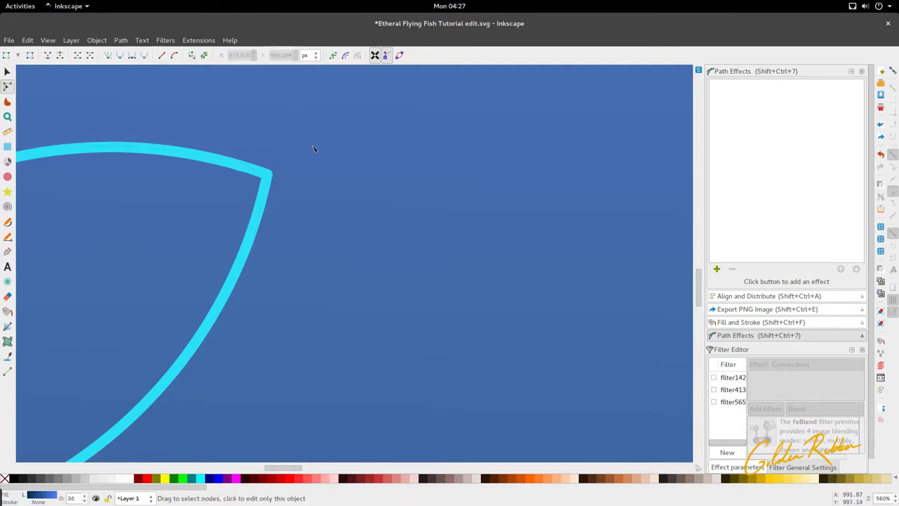
- Duplicate the cleaned cyan shape and scale the copy down to about 114 by 169 px around its centre
scroll(315, 148, "down", 4, "ctrl")
scroll(313, 149, "down", 3, "ctrl")
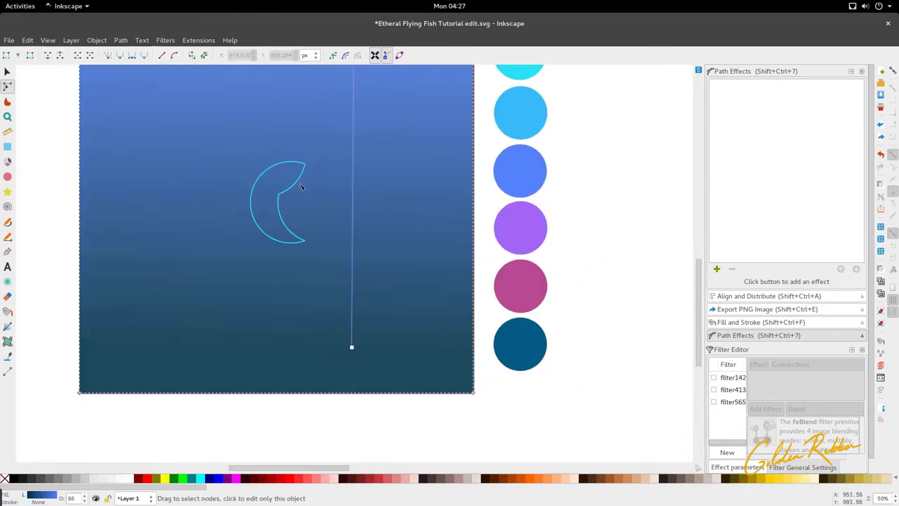
key("s")
left_click(295, 187)
left_click(296, 184)
scroll(296, 184, "up", 2, "ctrl")
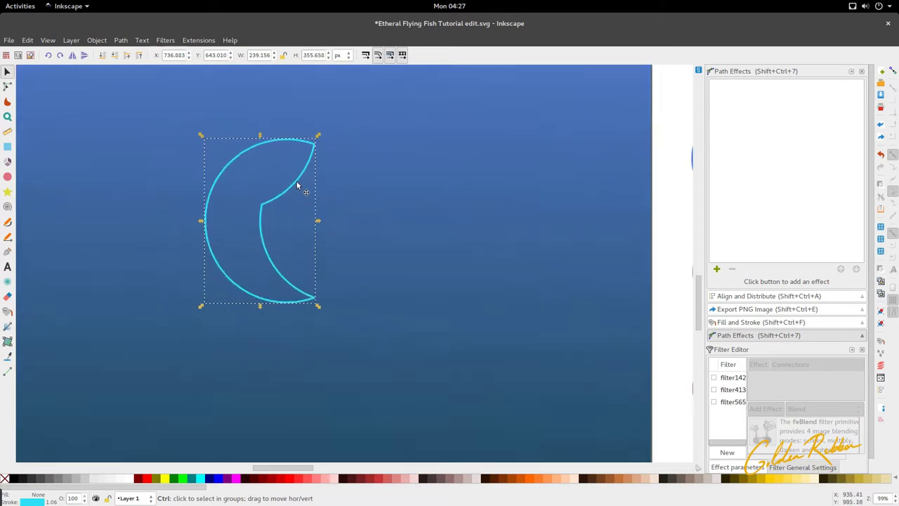
scroll(296, 182, "down", 2, "ctrl")
scroll(294, 177, "up", 1, "ctrl")
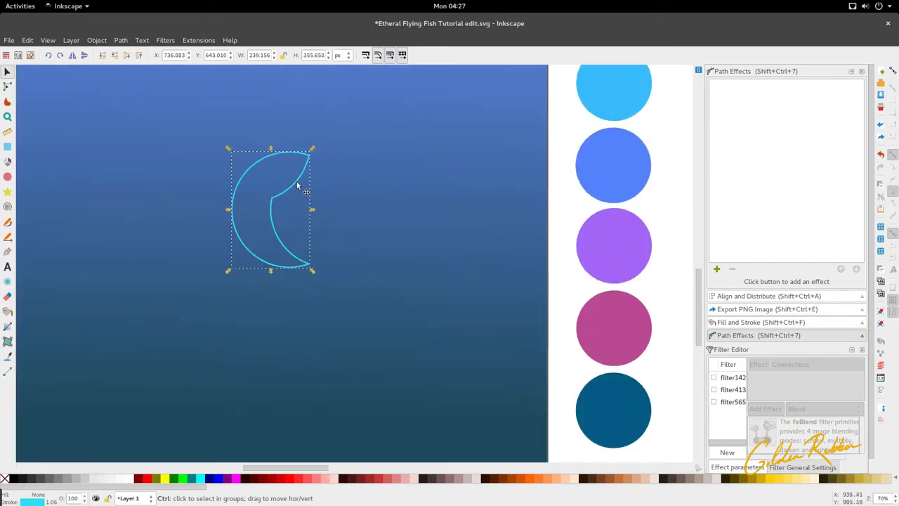
scroll(293, 181, "up", 1, "ctrl")
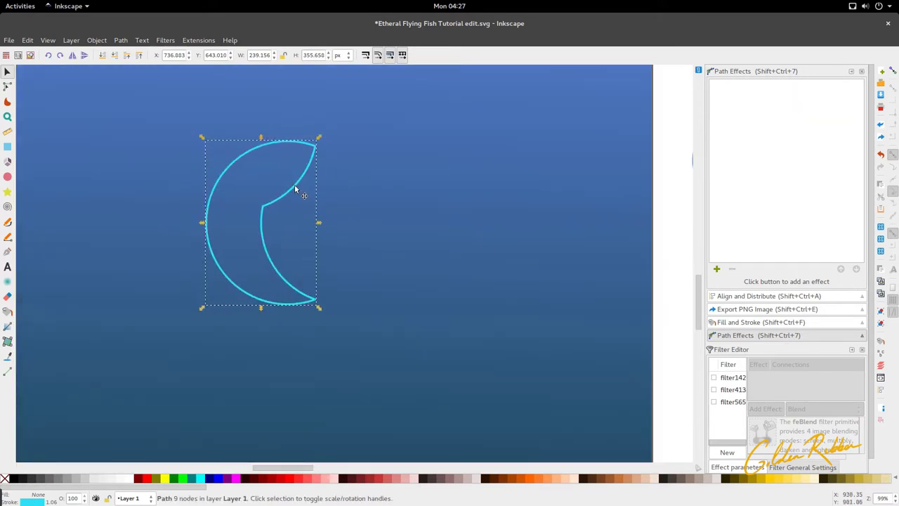
key("ctrl+d")
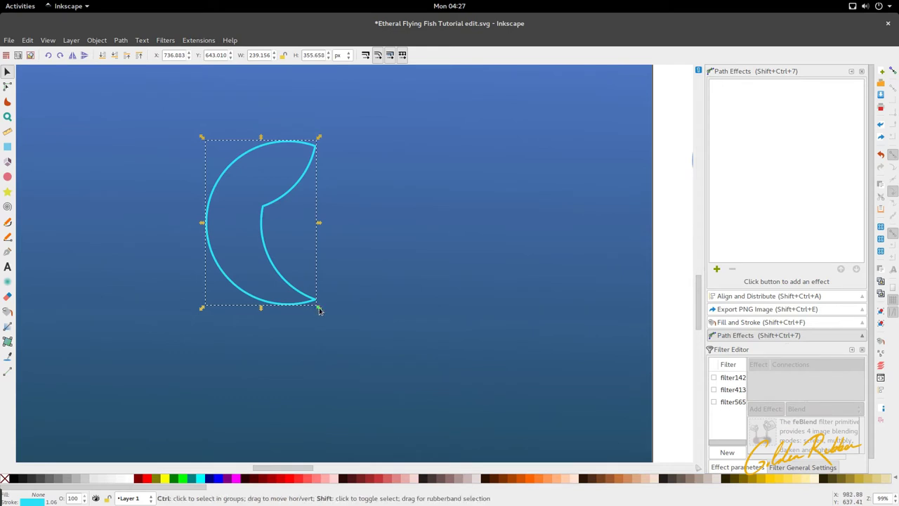
left_click_drag(315, 306, 292, 286)
scroll(280, 250, "up", 1, "ctrl")
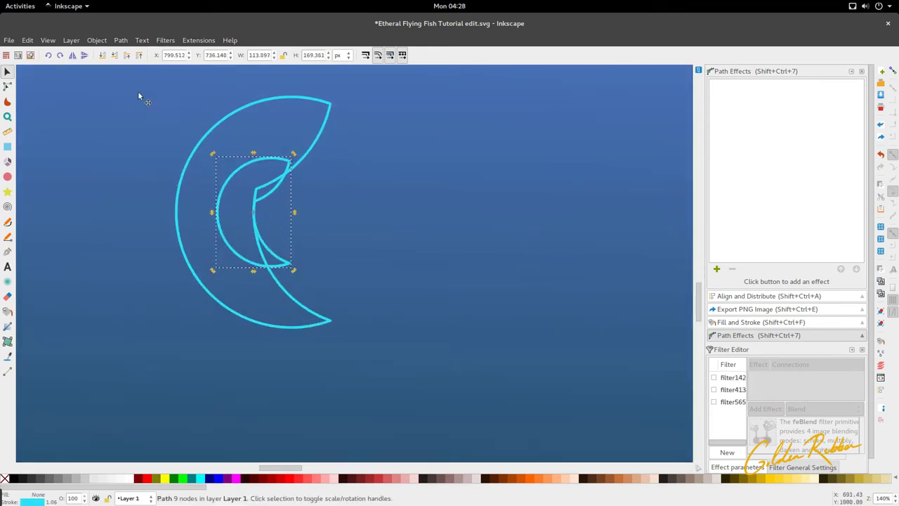
- Flip the small copy horizontally and rotate it counterclockwise to a bounding box of about 169 by 137 px
left_click(72, 59)
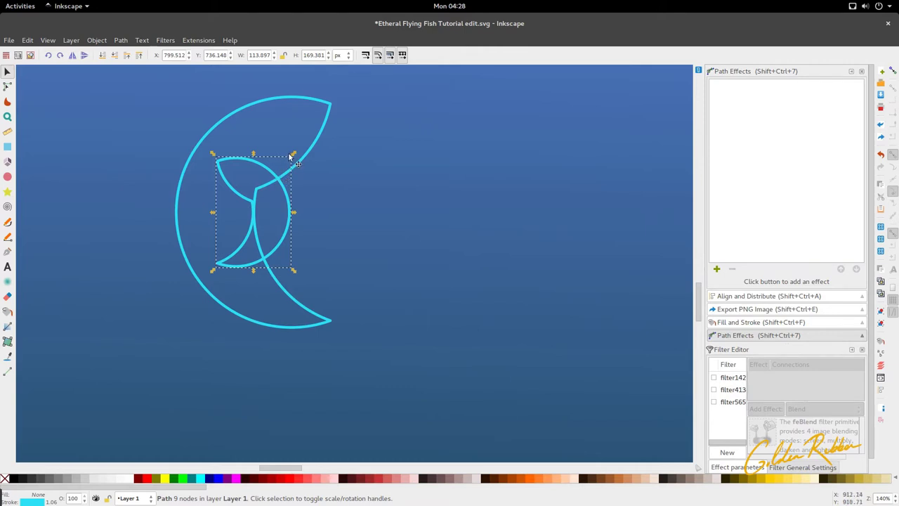
left_click(271, 174)
left_click_drag(293, 153, 220, 172)
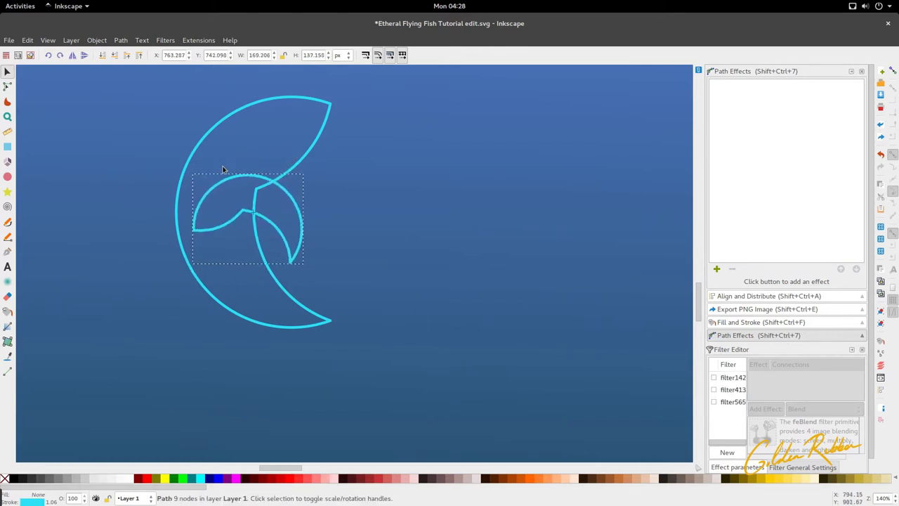
- Move the small copy so its inner notch lies on the large shape's inner edge
left_click_drag(245, 217, 256, 206)
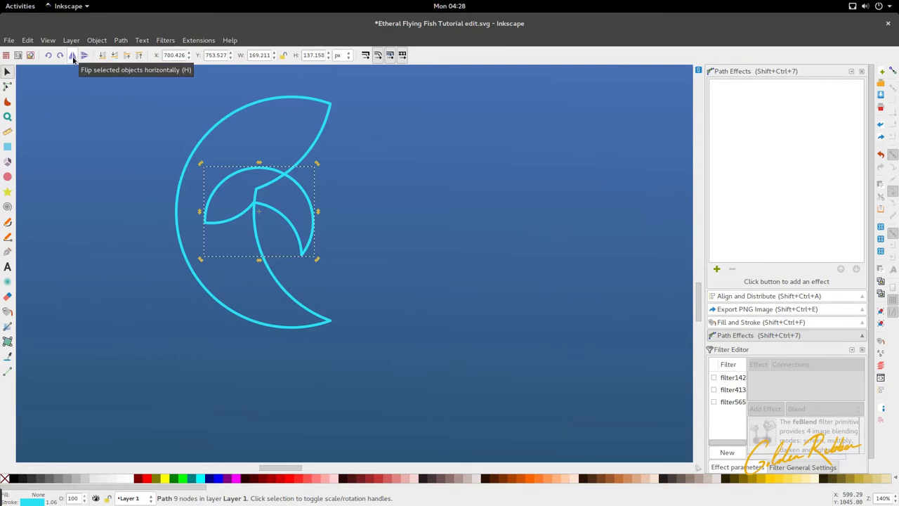
scroll(279, 224, "up", 2)
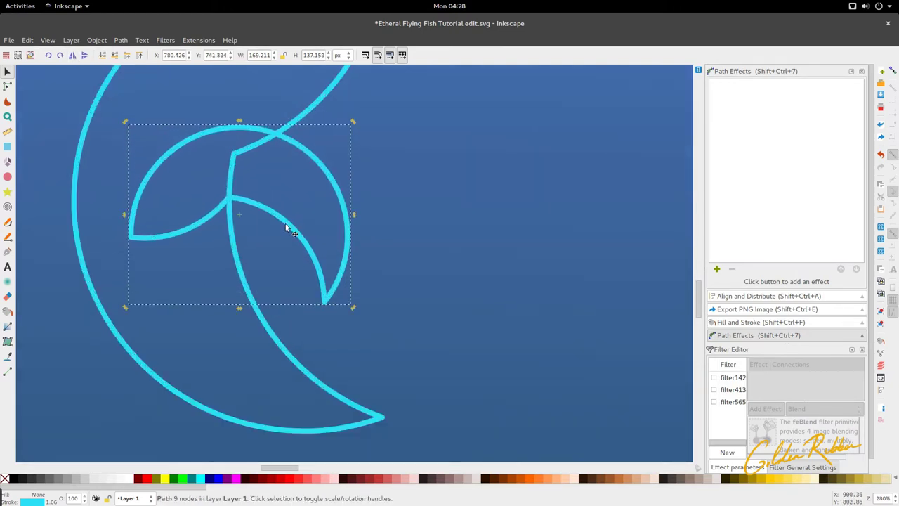
scroll(286, 223, "down", 3)
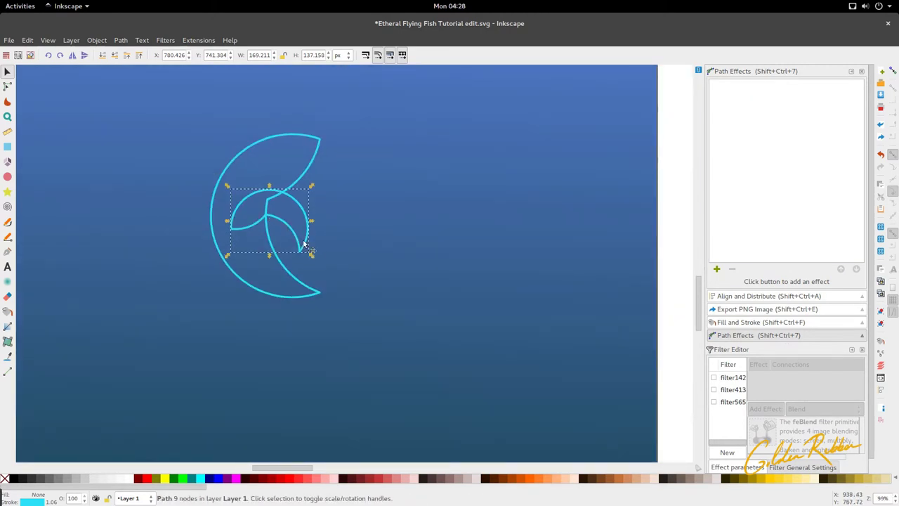
- Rotate the small copy further counterclockwise to a bounding box of about 187 by 137 px and save the drawing
left_click_drag(304, 243, 279, 246)
scroll(305, 247, "up", 3)
scroll(264, 233, "down", 2)
scroll(264, 230, "down", 1)
left_click(278, 245)
left_click_drag(282, 183, 211, 199)
key("ctrl+s")
key("ctrl+z")
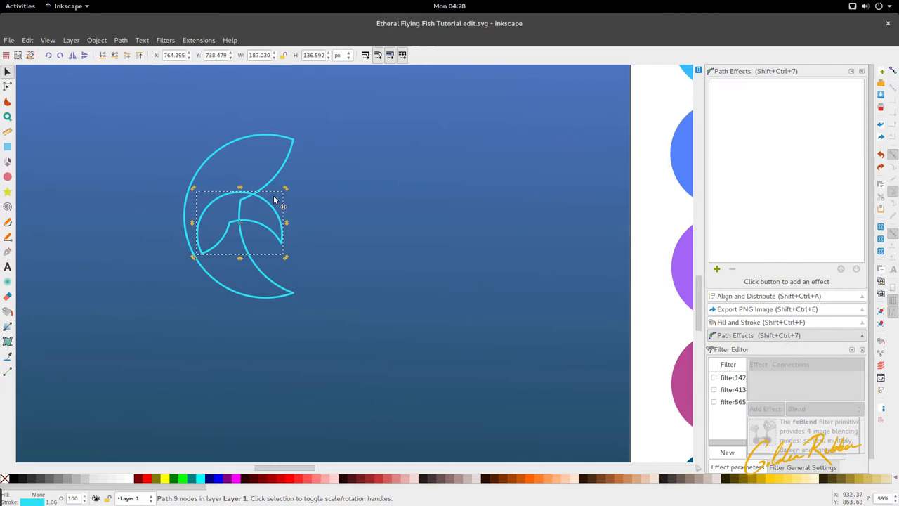
- Duplicate the small cyan shape in place, leaving the copy selected on top of it
key("ctrl+d")
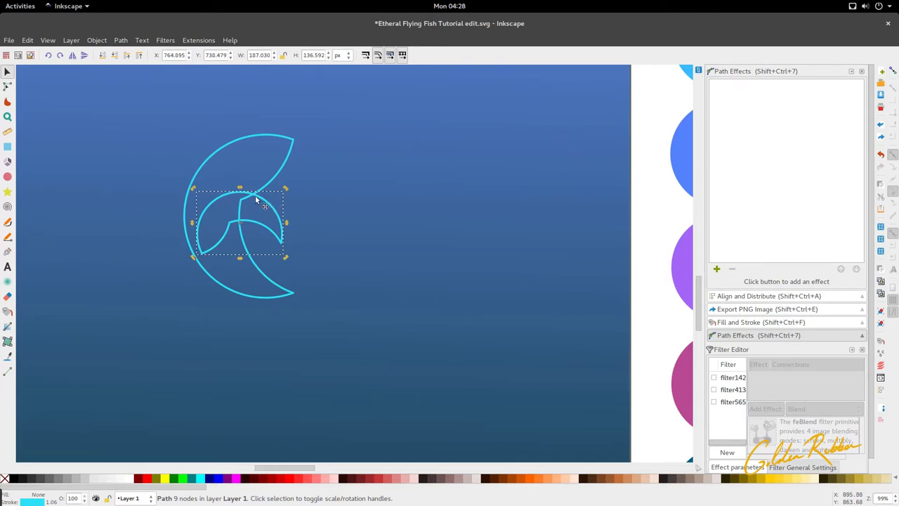
left_click(29, 40)
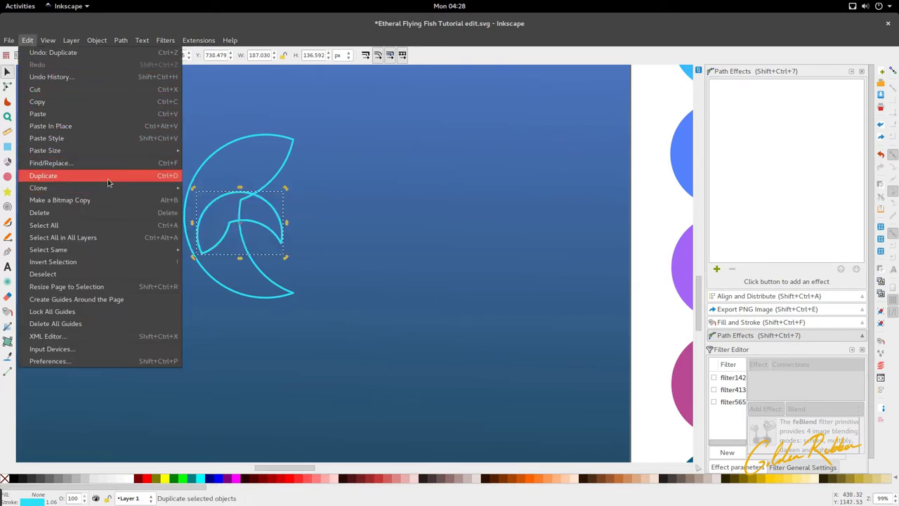
left_click(272, 234)
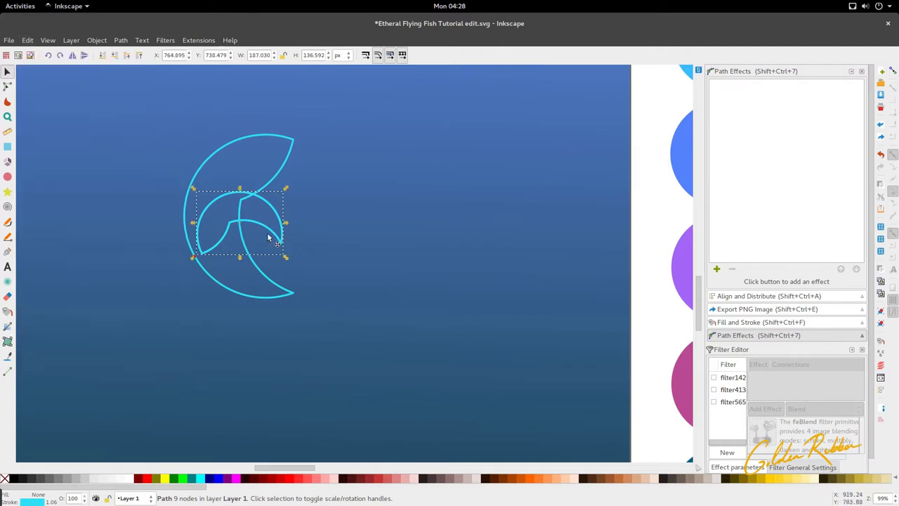
- Flip the new small copy horizontally and place it about 118 px further left and 30 px higher
left_click(270, 230)
left_click(271, 230)
left_click_drag(271, 230, 222, 241)
left_click(72, 55)
left_click(222, 241)
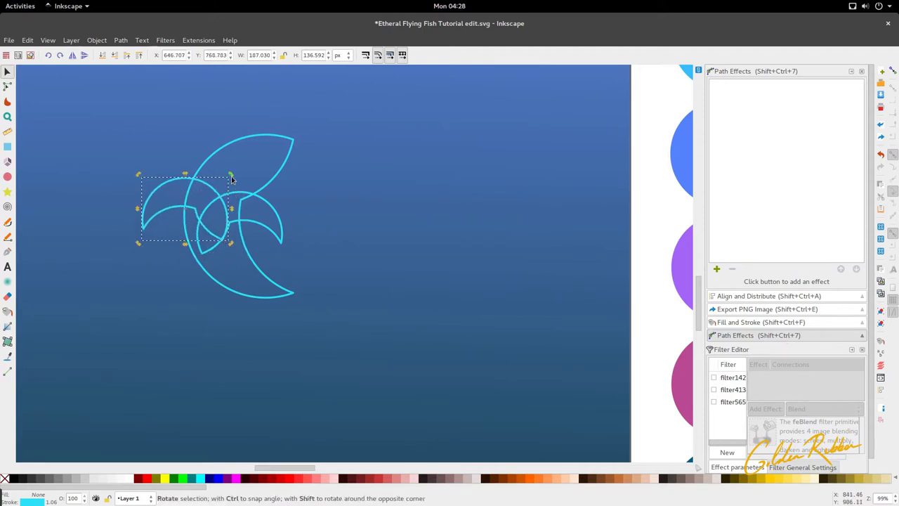
- Rotate the flipped copy clockwise to about 183 by 170 px, with its lower tip meeting the other small shape's lower tip
left_click_drag(229, 179, 232, 203)
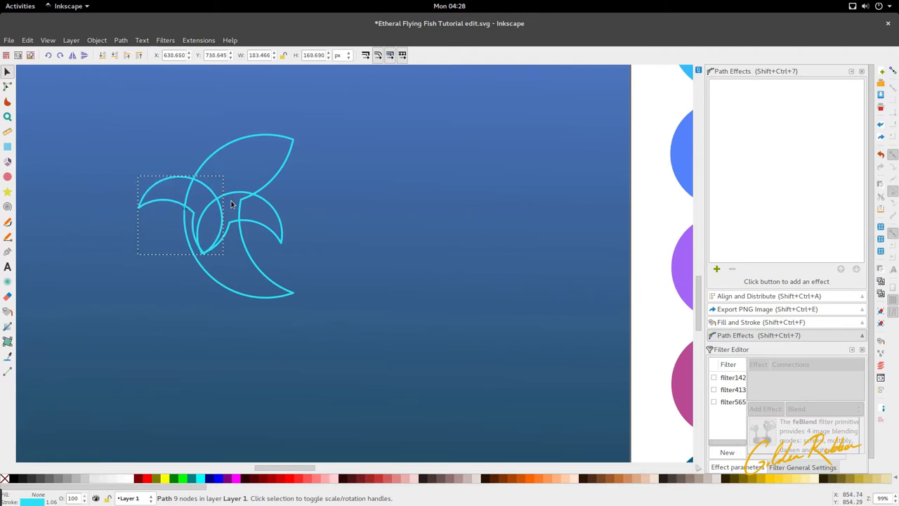
scroll(204, 260, "up", 4)
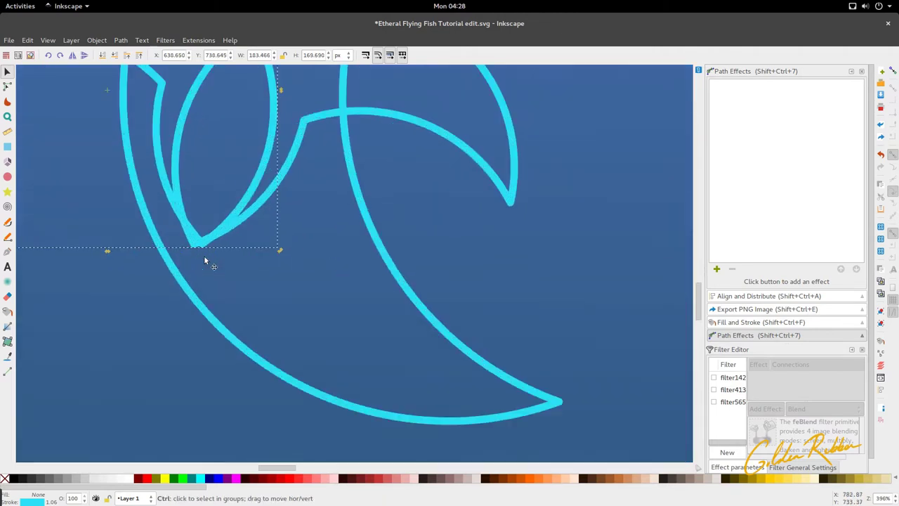
scroll(205, 258, "down", 4)
scroll(205, 260, "up", 3)
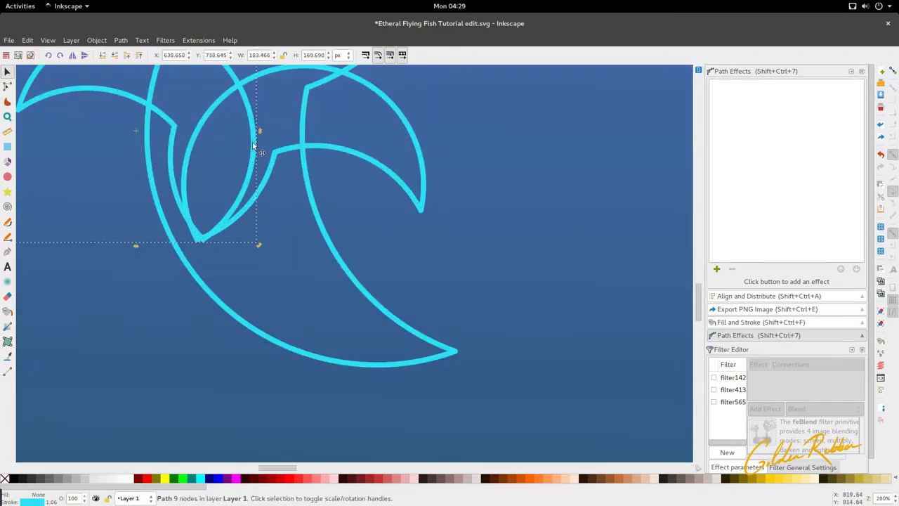
scroll(255, 145, "down", 2)
- Try uniting the two small cyan shapes into one path and undo the union
left_click(271, 153, "shift")
scroll(271, 154, "up", 3)
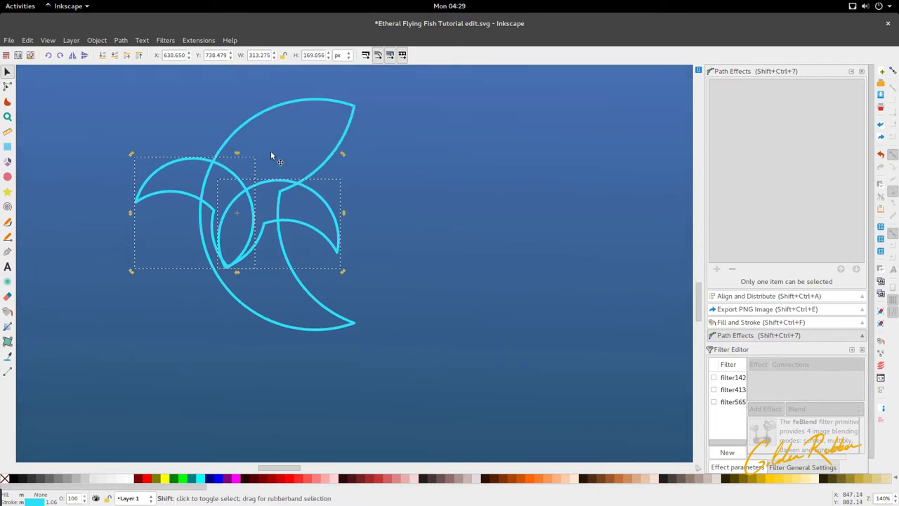
key("ctrl+plus")
scroll(271, 150, "down", 2)
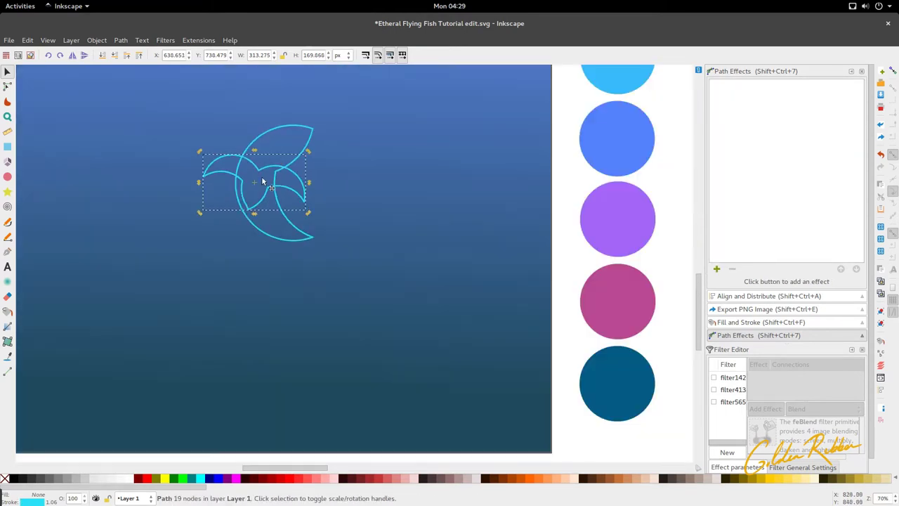
scroll(262, 181, "up", 2)
scroll(261, 180, "up", 2)
scroll(261, 179, "down", 2)
scroll(267, 192, "up", 1)
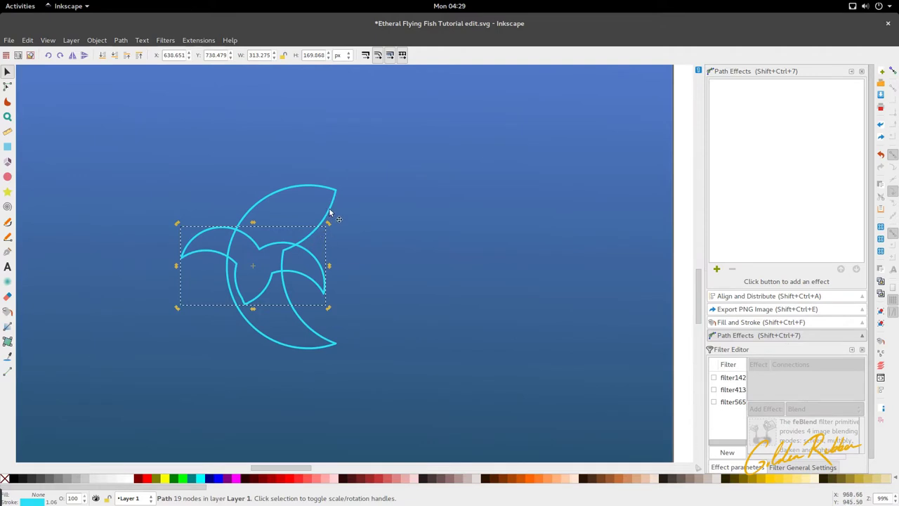
key("ctrl+z")
- Unite the two overlapping small cyan shapes into a single path with Union
left_click(278, 243)
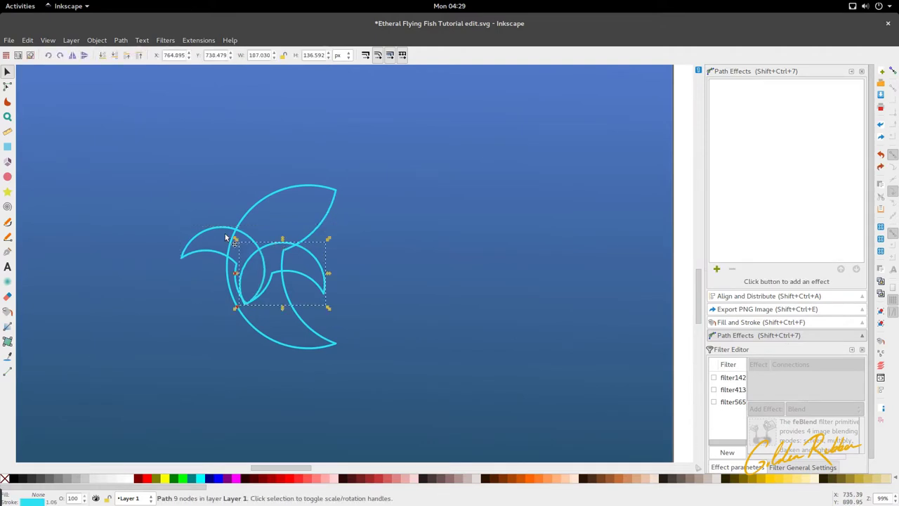
left_click(231, 229, "shift")
left_click(120, 40)
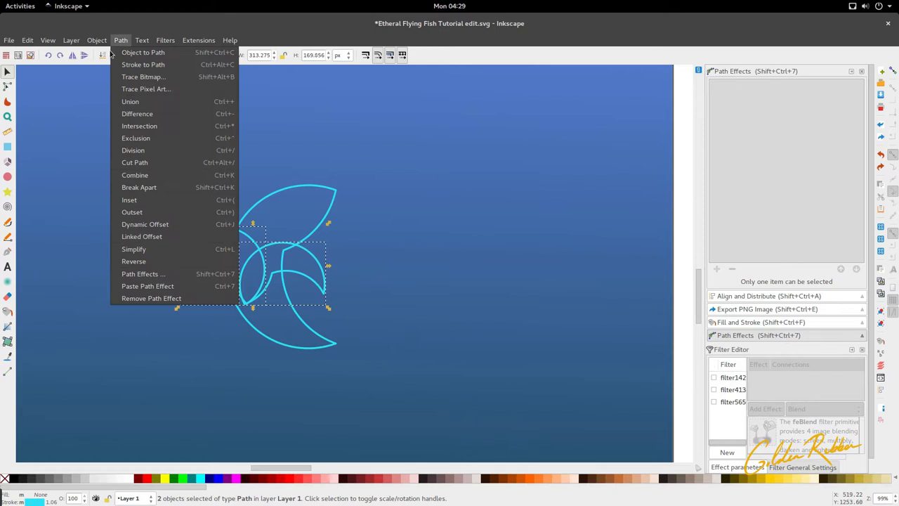
left_click(140, 102)
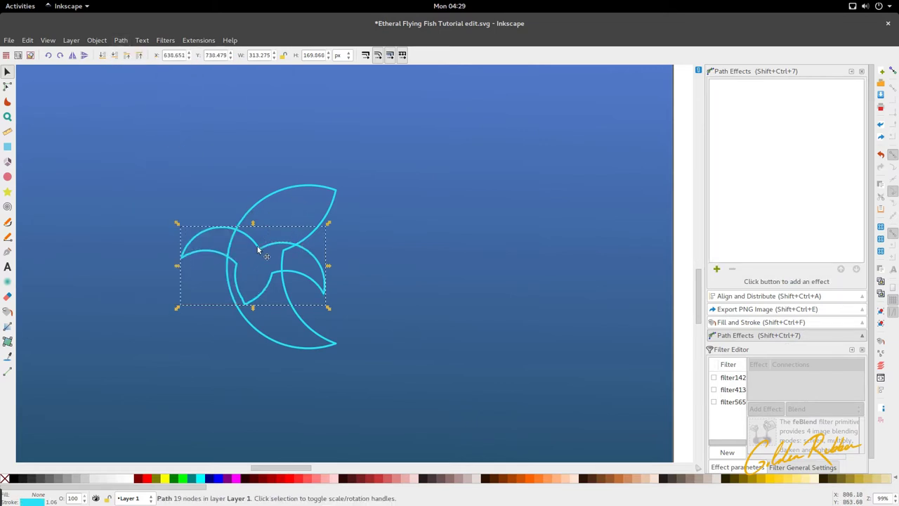
- Move the united small shape about 9 px right and 6 px down over the large crescent
left_click(298, 189, "shift")
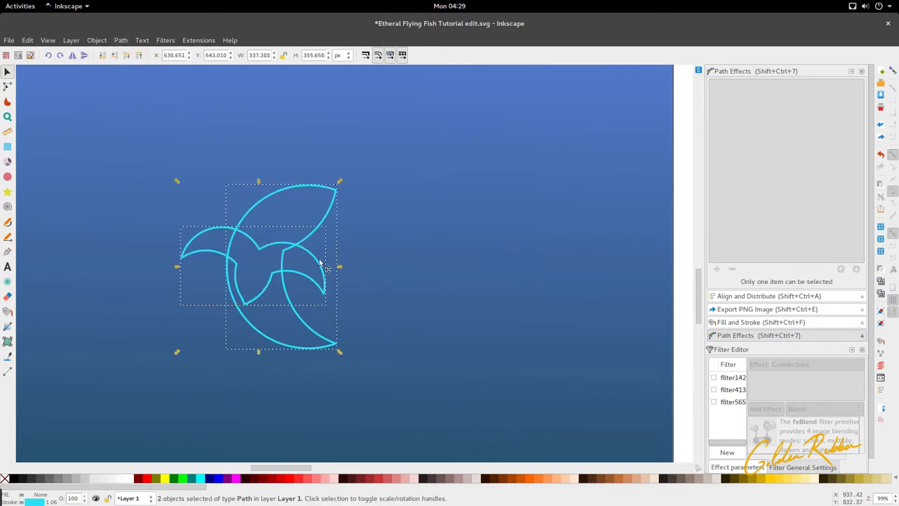
left_click(189, 190)
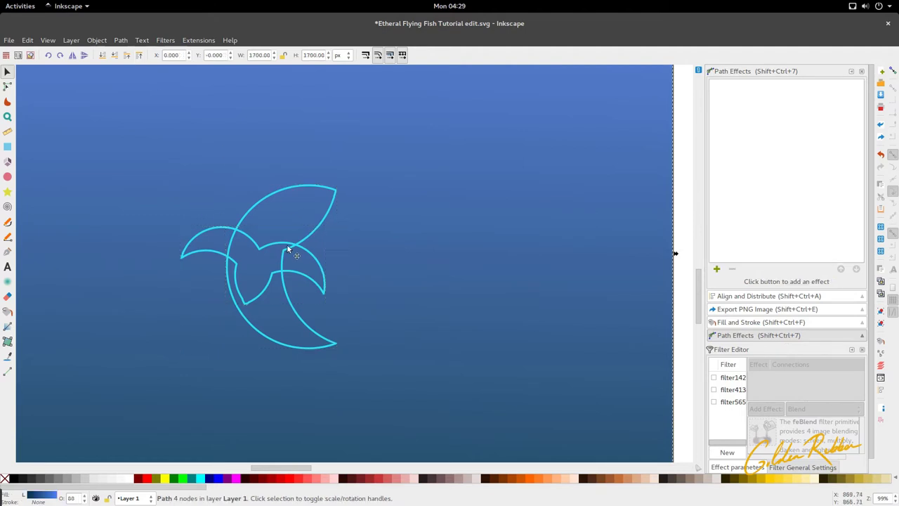
left_click_drag(287, 243, 293, 248)
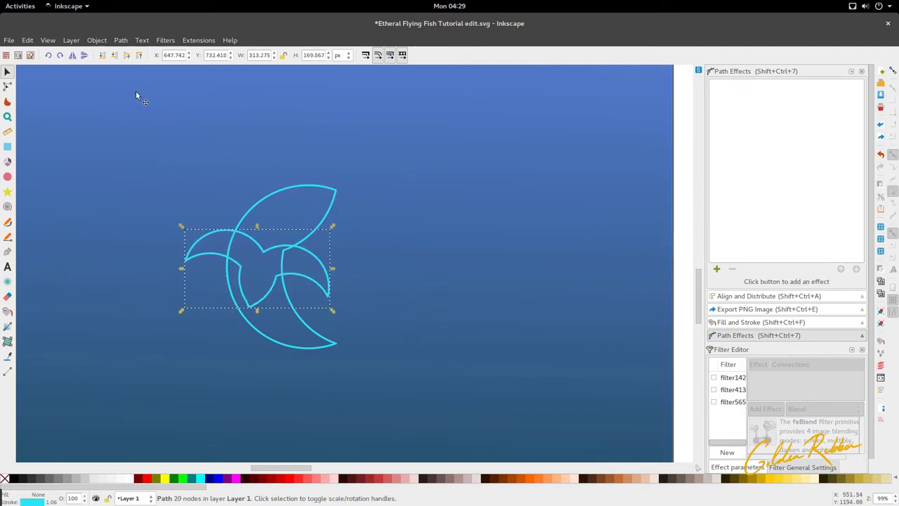
- Unite the small double-fin shape with the large crescent to form one fish outline
left_click(267, 198, "shift")
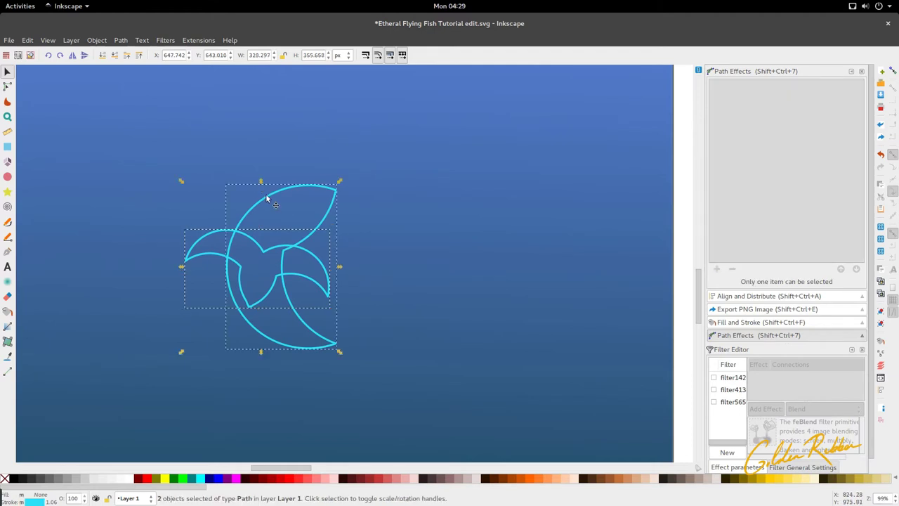
left_click(121, 40)
left_click(148, 105)
- Examine the united fish outline against the whole page and up close at its lower tip
key("minus")
key("minus")
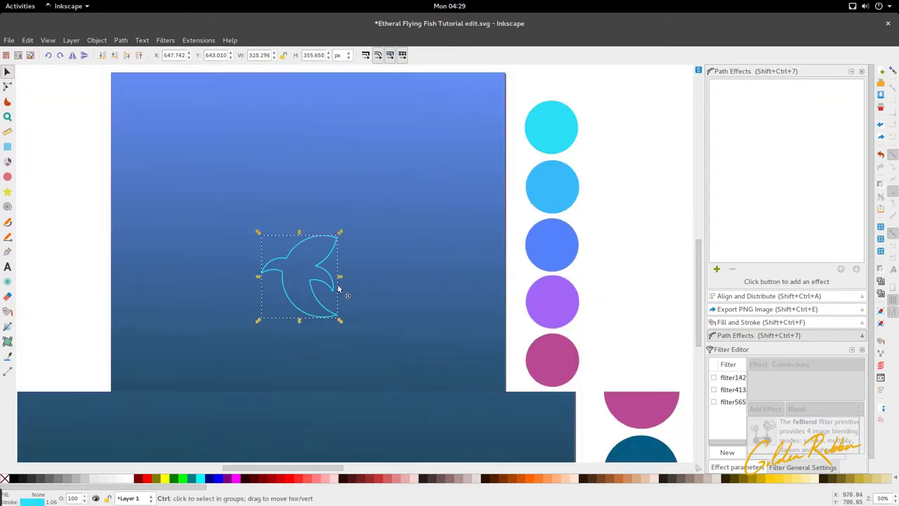
scroll(304, 280, "down", 2)
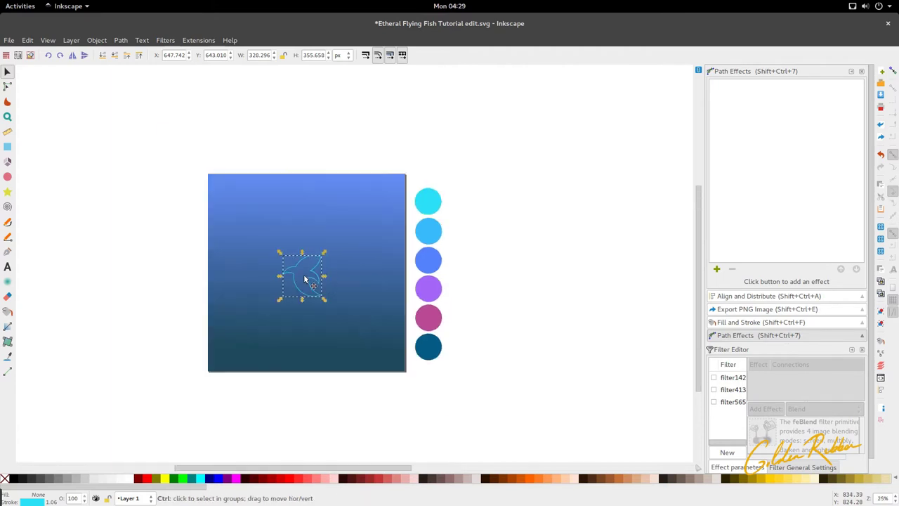
scroll(304, 279, "up", 5)
scroll(284, 224, "down", 1)
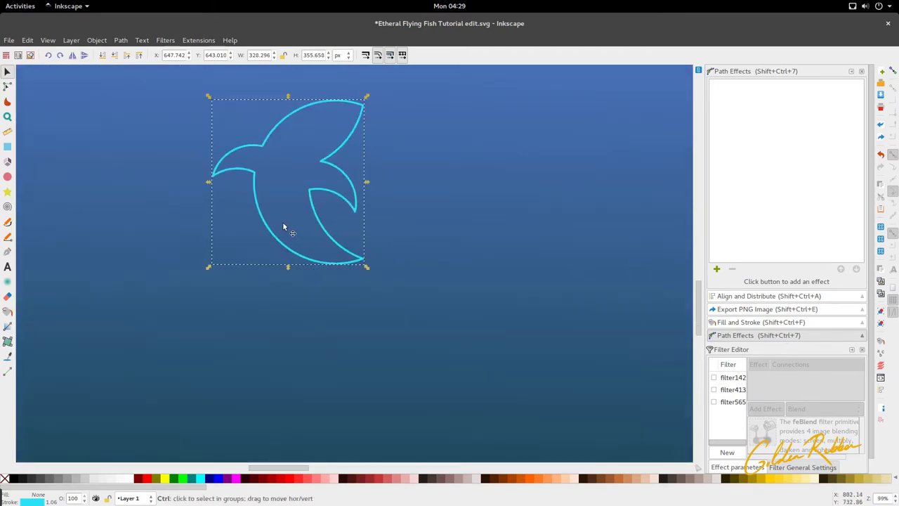
scroll(282, 221, "up", 4)
scroll(284, 223, "down", 2)
scroll(364, 301, "up", 3)
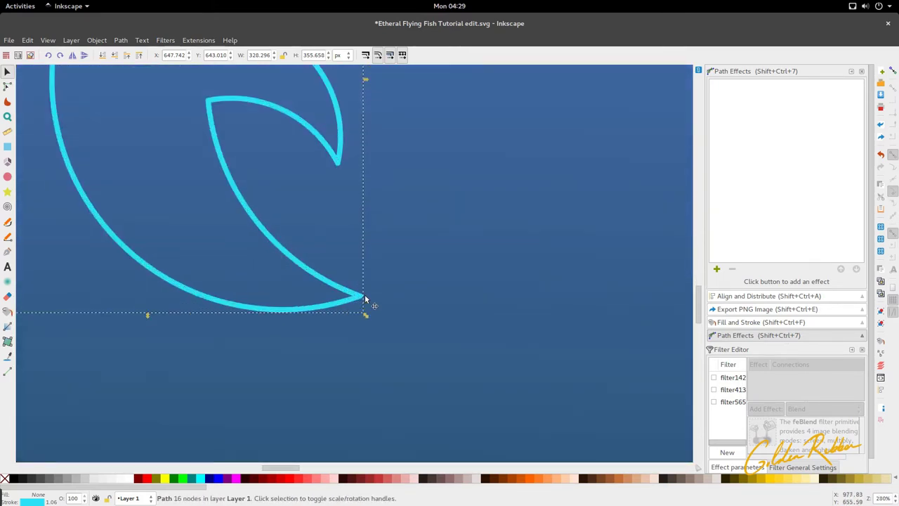
scroll(364, 299, "down", 7)
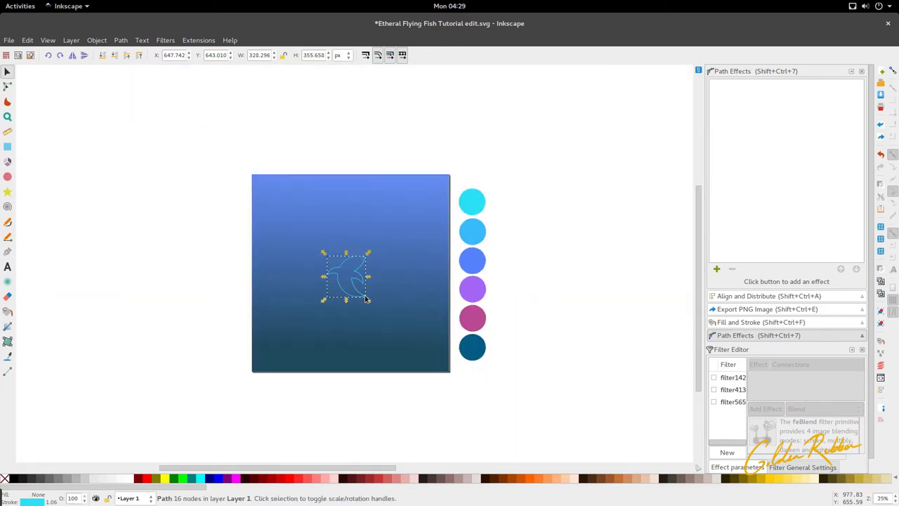
- Draw a closed tail fin path at the fish's lower tip, about 153 by 68 px, with curved sides and a small V notch on top
scroll(365, 299, "up", 5)
key("p")
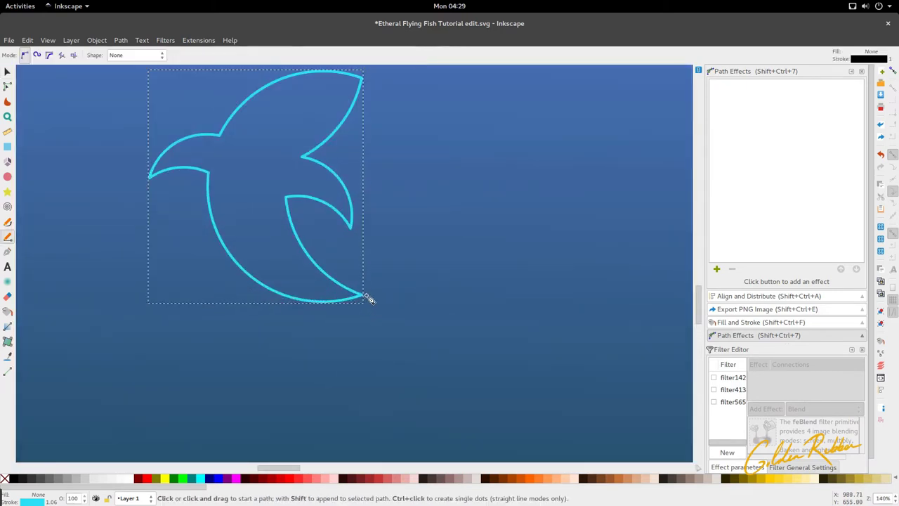
left_click(302, 301)
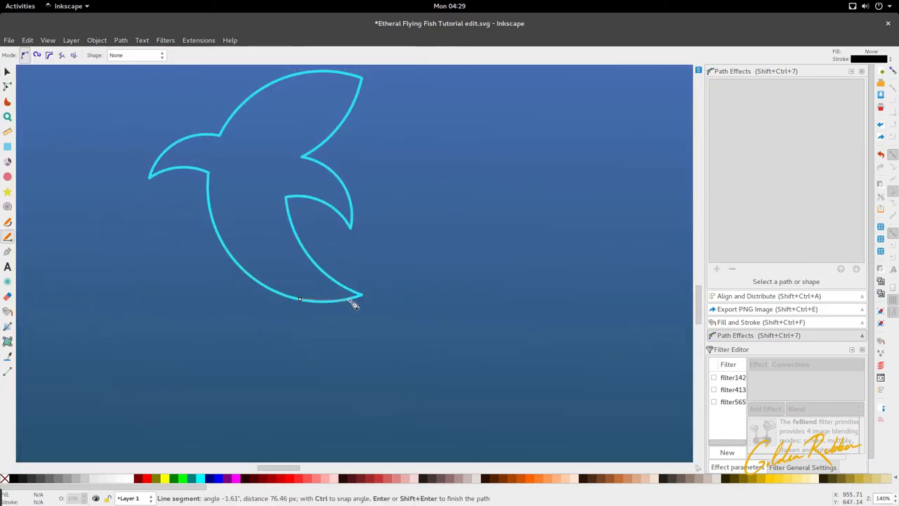
mouse_move(361, 300)
left_mouse_down()
mouse_move(392, 296)
mouse_move(398, 285)
left_mouse_up()
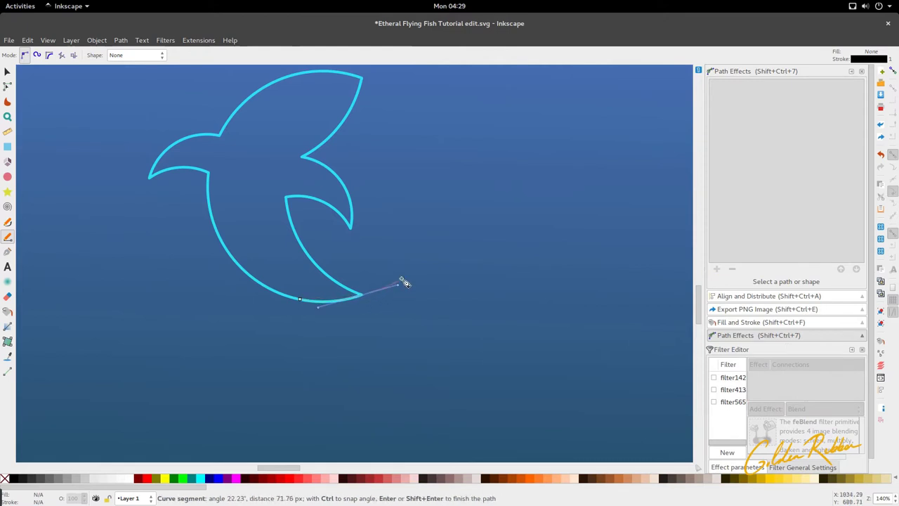
left_click(402, 262)
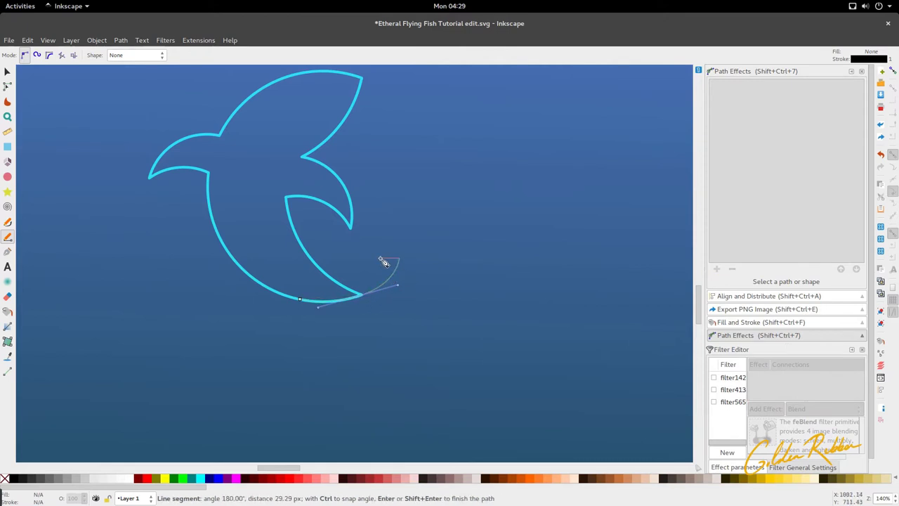
left_click(366, 259)
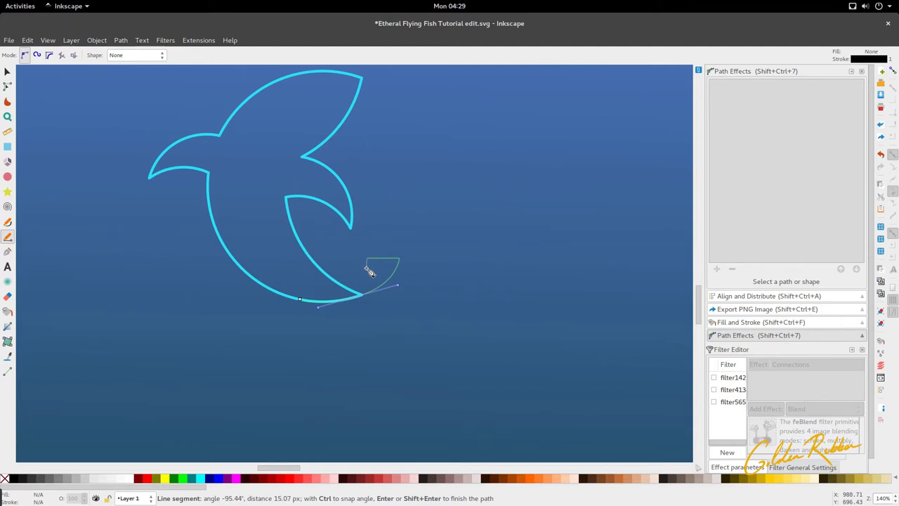
left_click(362, 259)
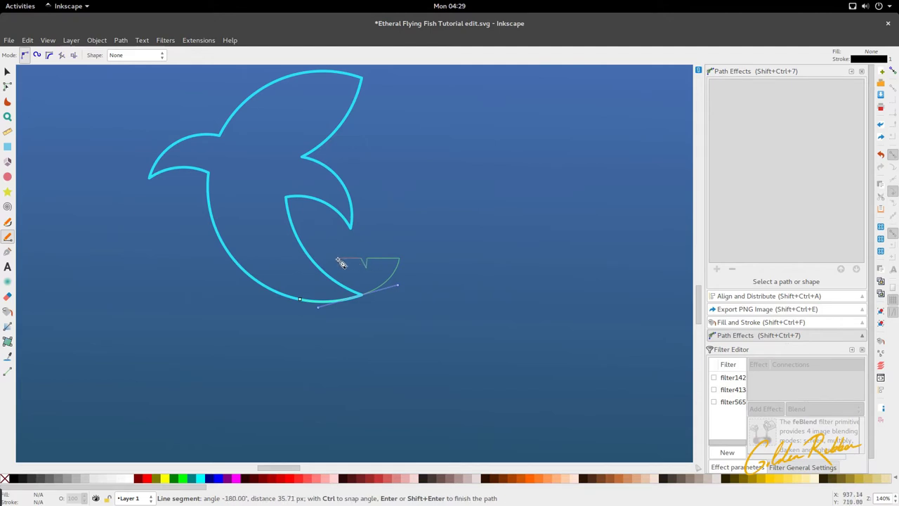
left_click_drag(341, 274, 306, 304)
left_click(301, 301)
key("s")
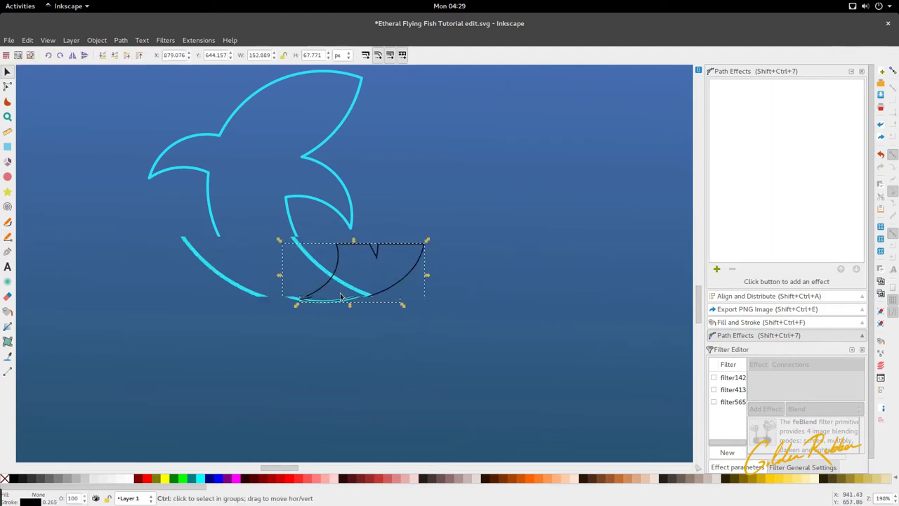
- Fine-tune the tail fin's nodes, aligning one with the body's lower tip, extending the upper corner left and shifting the V notch right
scroll(342, 298, "up", 2)
key("n")
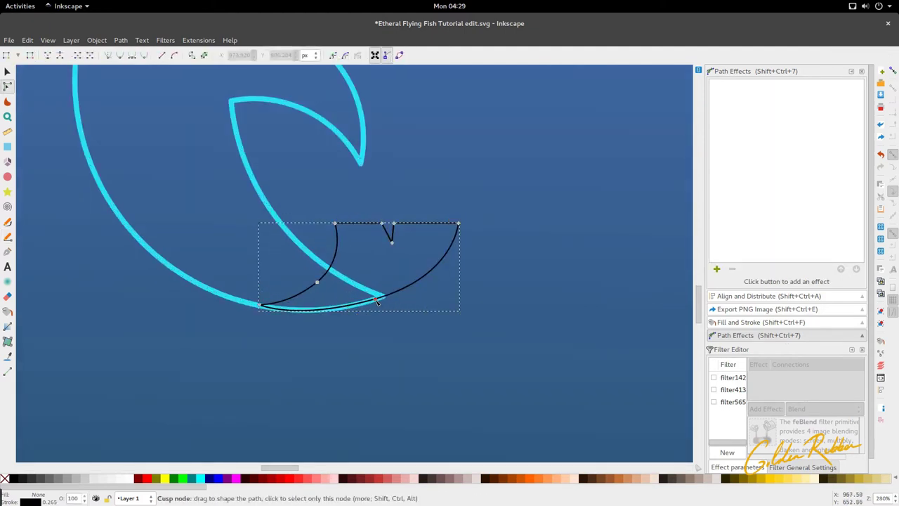
left_click_drag(376, 301, 378, 300)
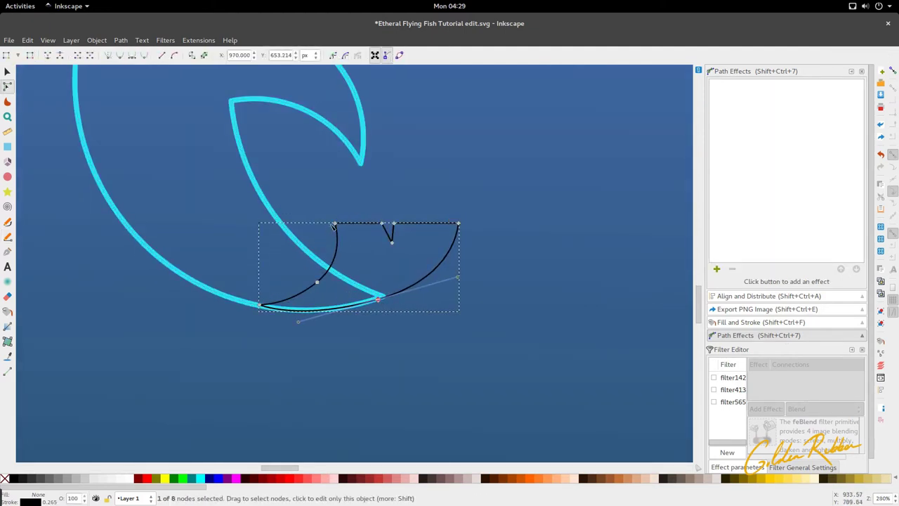
left_click_drag(337, 224, 440, 266)
left_click_drag(395, 223, 400, 223)
key("s")
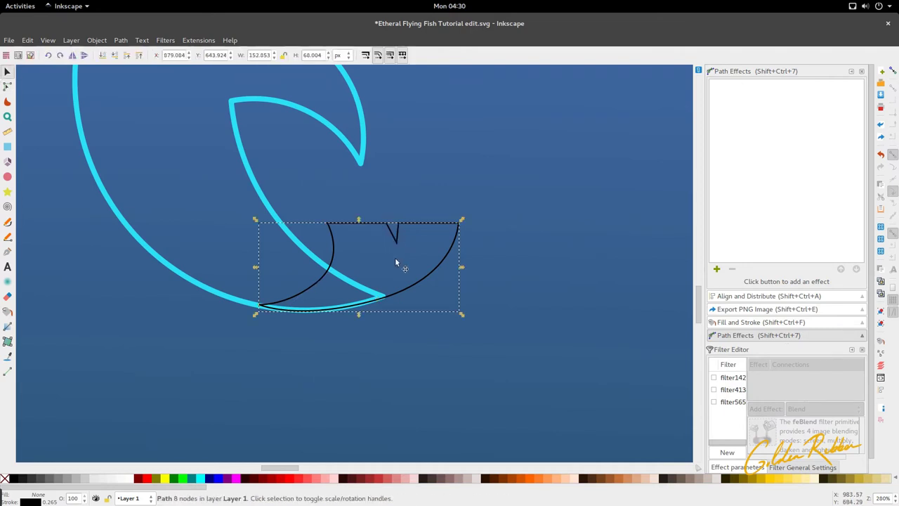
- Check how the black tail fin outline fits the fish body and select the tail outline
scroll(393, 266, "down", 4)
left_click(387, 277)
scroll(387, 272, "up", 3)
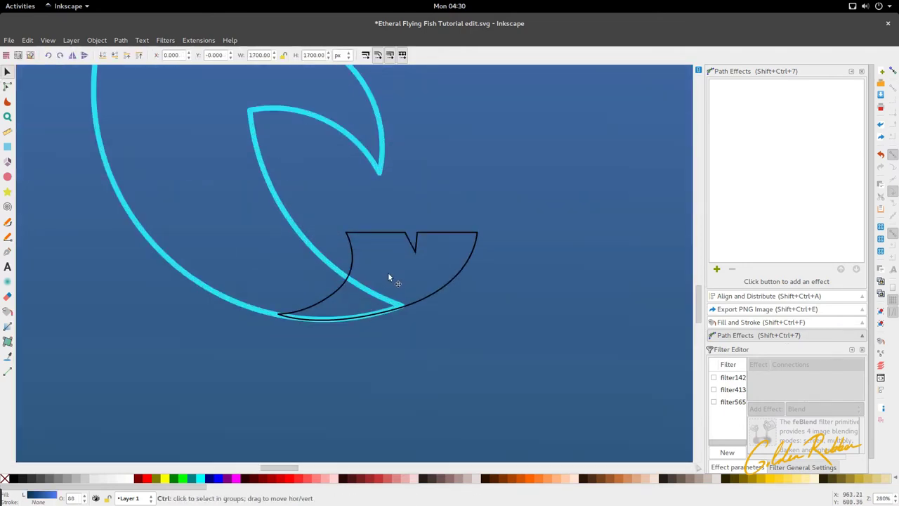
scroll(399, 245, "down", 2)
scroll(401, 245, "up", 2)
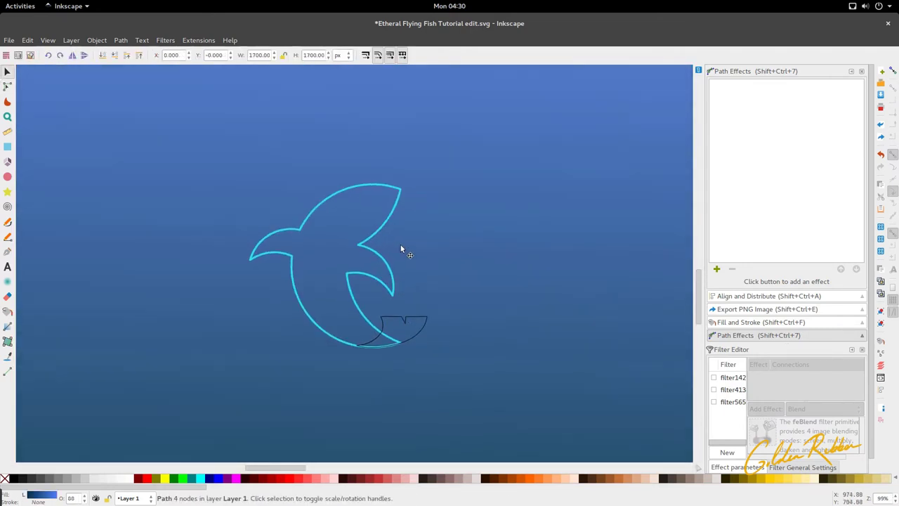
scroll(354, 243, "down", 1)
left_click(377, 299)
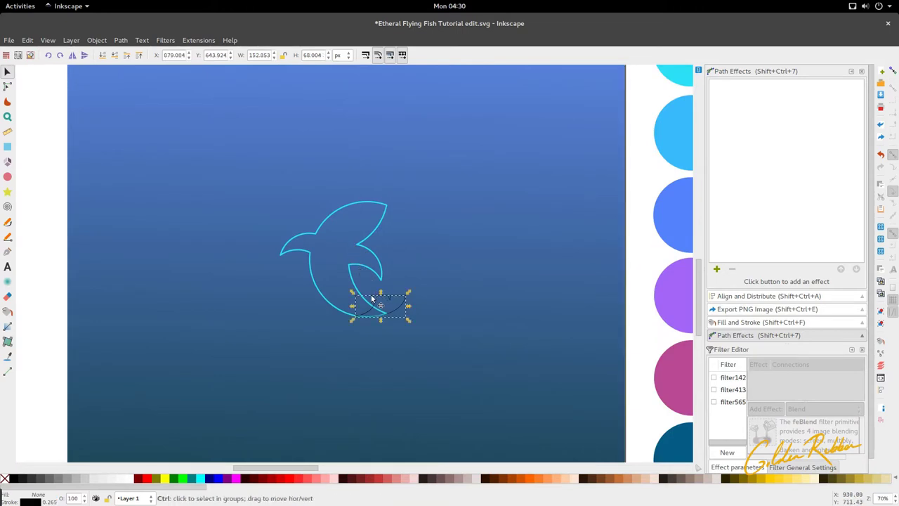
- Give the tail fin outline the same cyan stroke colour as the fish body
scroll(364, 293, "up", 3)
key("d")
left_click(347, 296, "shift")
key("s")
scroll(344, 272, "down", 3)
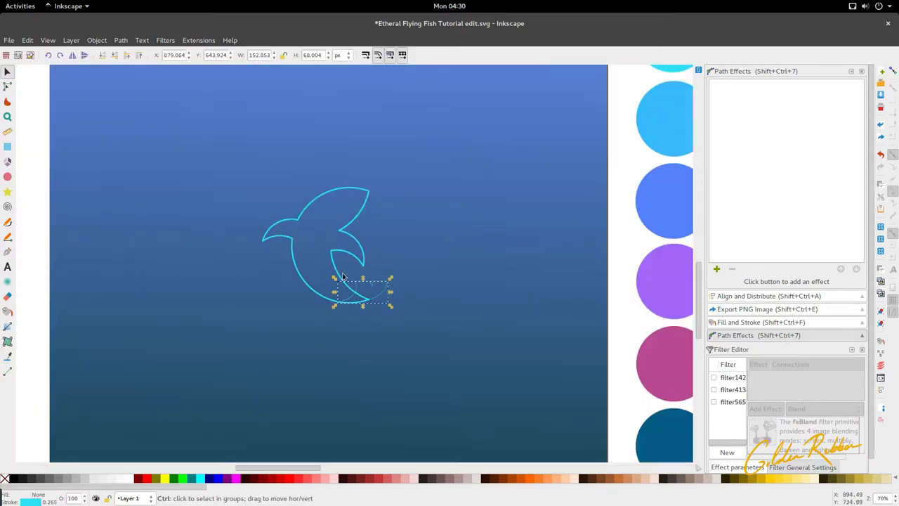
left_click(338, 310)
- Move the tail fin's upper-left corner node about 7 px to the right
scroll(347, 274, "down", 2)
scroll(362, 251, "up", 3)
left_click(358, 232)
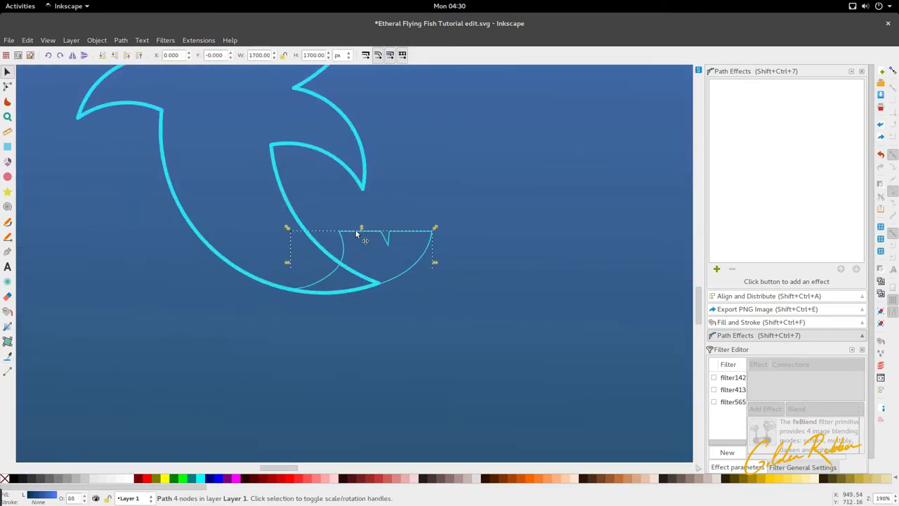
key("n")
left_click_drag(340, 231, 344, 232)
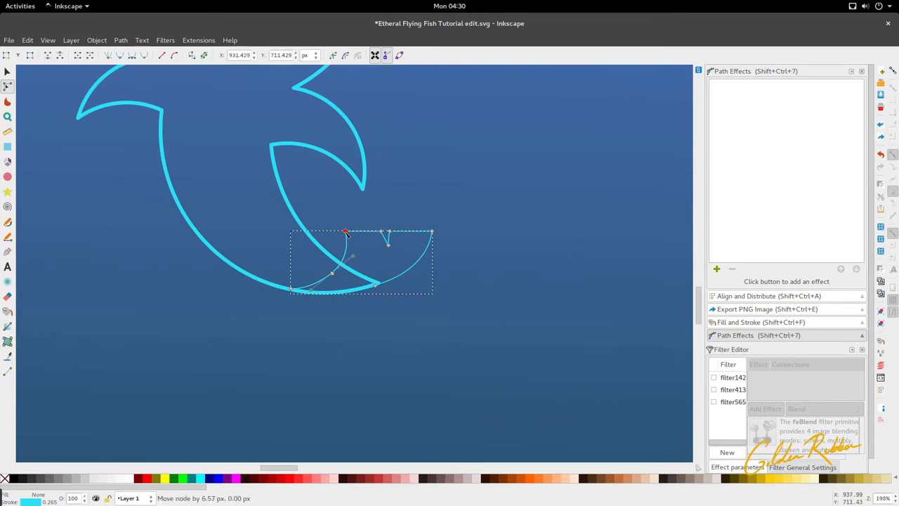
key("s")
left_click(326, 226)
scroll(317, 222, "down", 2)
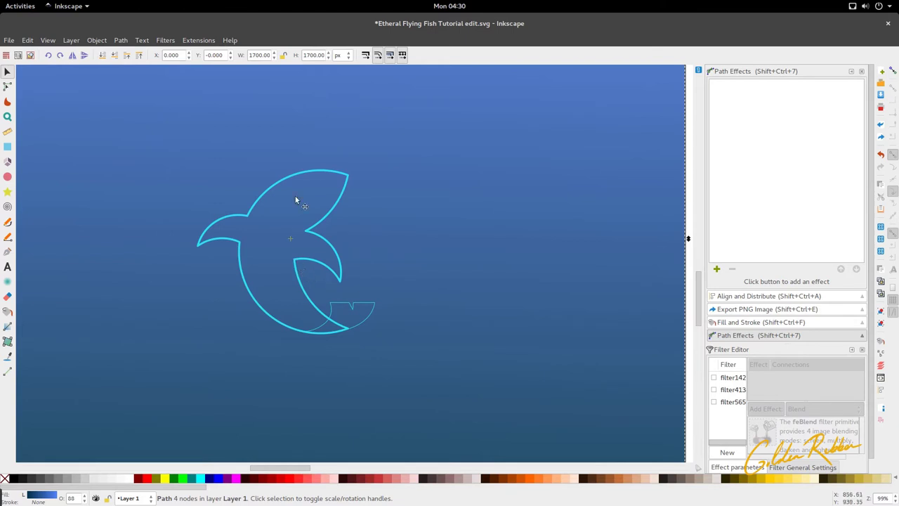
- Turn on snapping, including snapping to bounding boxes and to cusp nodes
key("b")
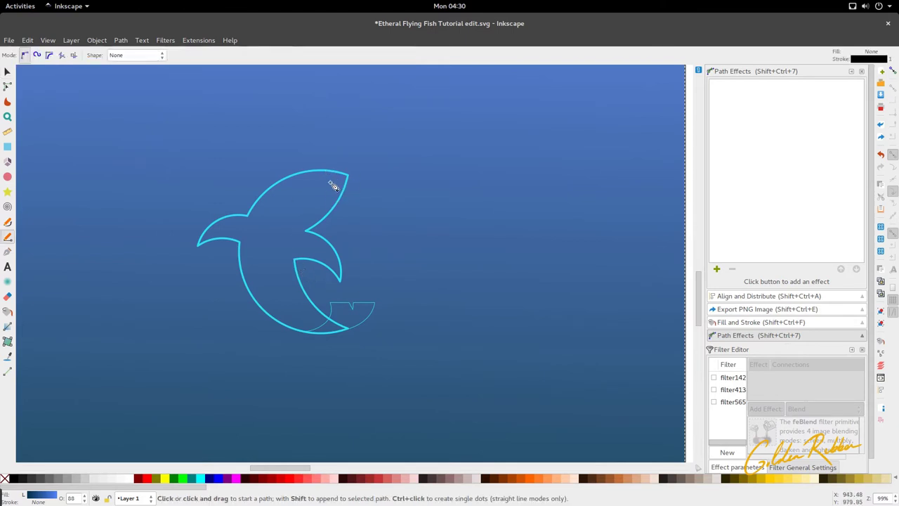
left_click(894, 72)
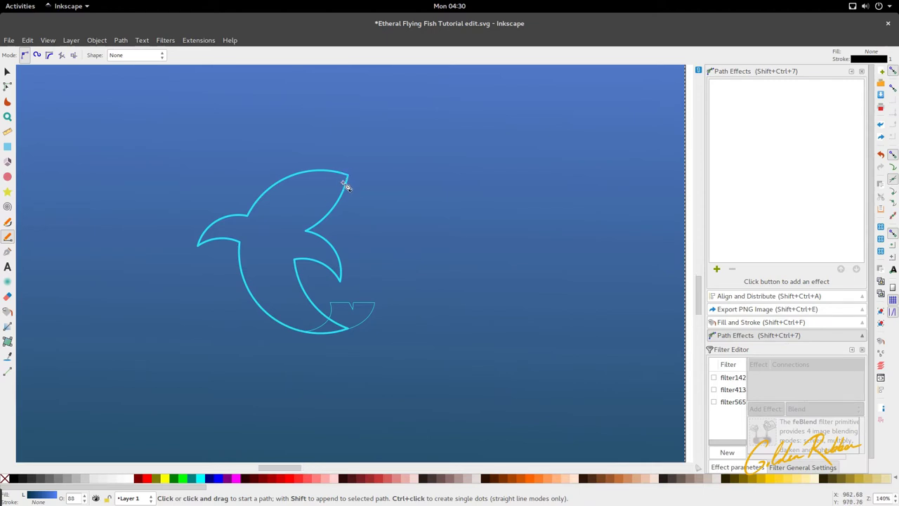
scroll(351, 183, "up", 5)
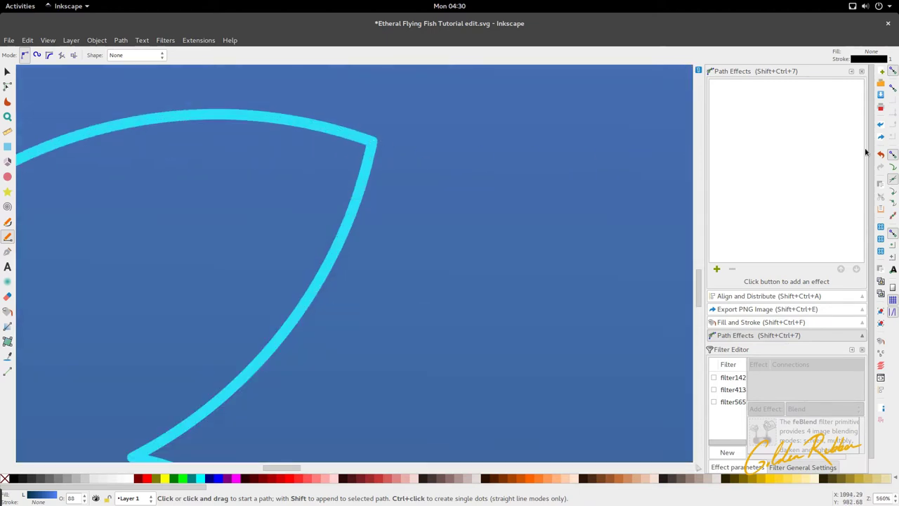
left_click(893, 90)
left_click(890, 194)
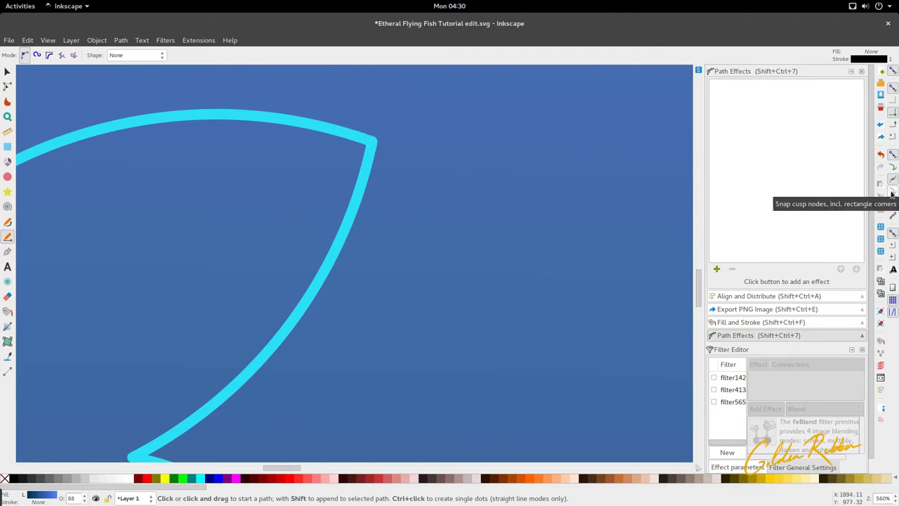
scroll(601, 140, "down", 3)
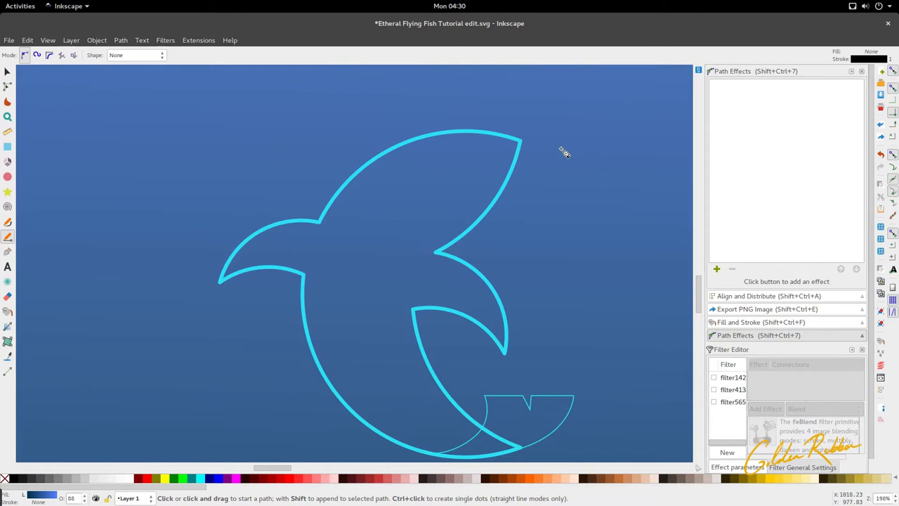
- Draw a closed path, about 225 by 332 px, curving through the body between its upper and lower tips and closing outside the right edge
left_click(520, 141)
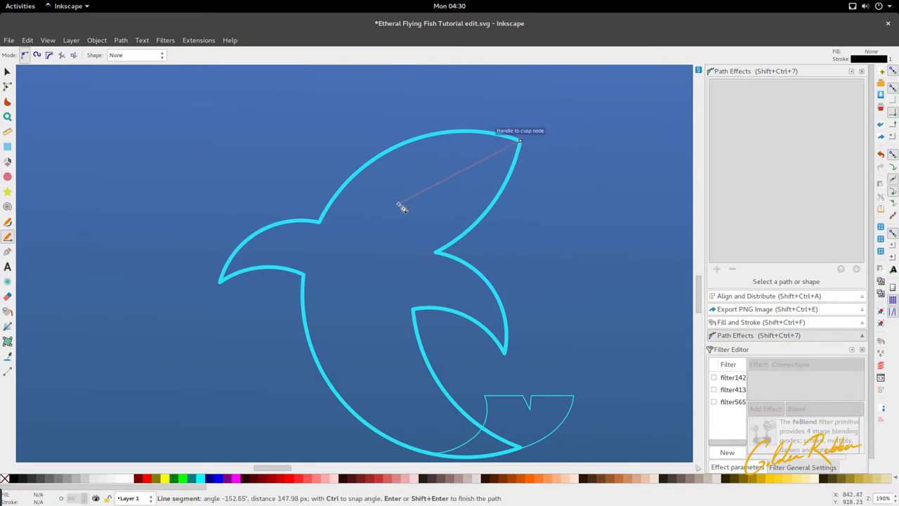
left_click_drag(405, 200, 359, 288)
left_click_drag(378, 366, 435, 435)
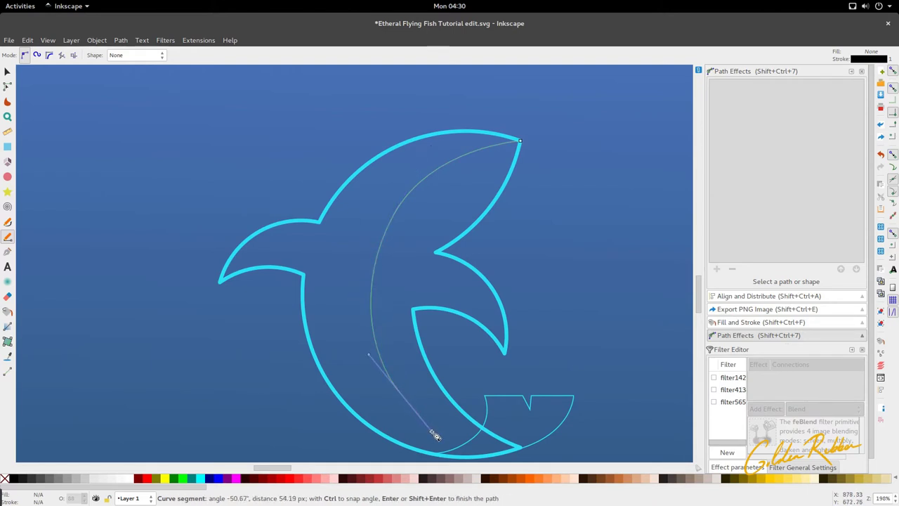
scroll(449, 414, "down", 4)
scroll(508, 357, "up", 4)
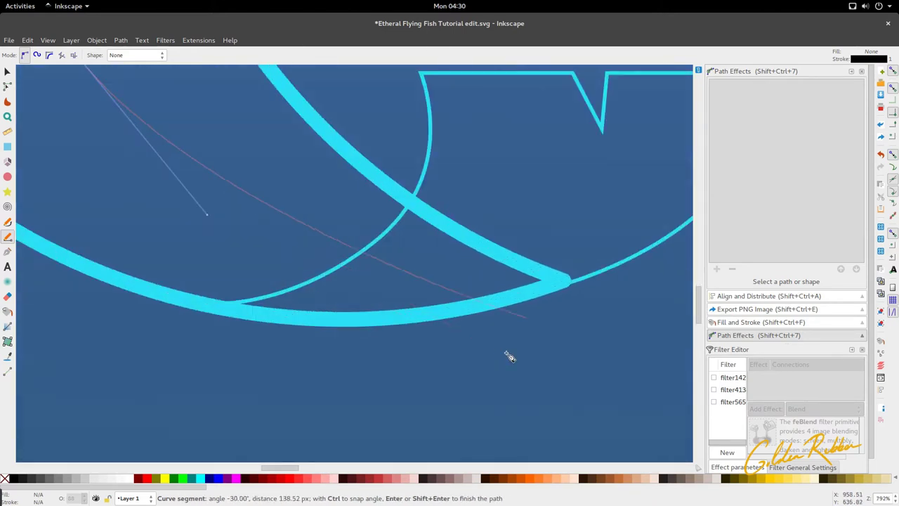
left_click(567, 284)
scroll(568, 284, "down", 5)
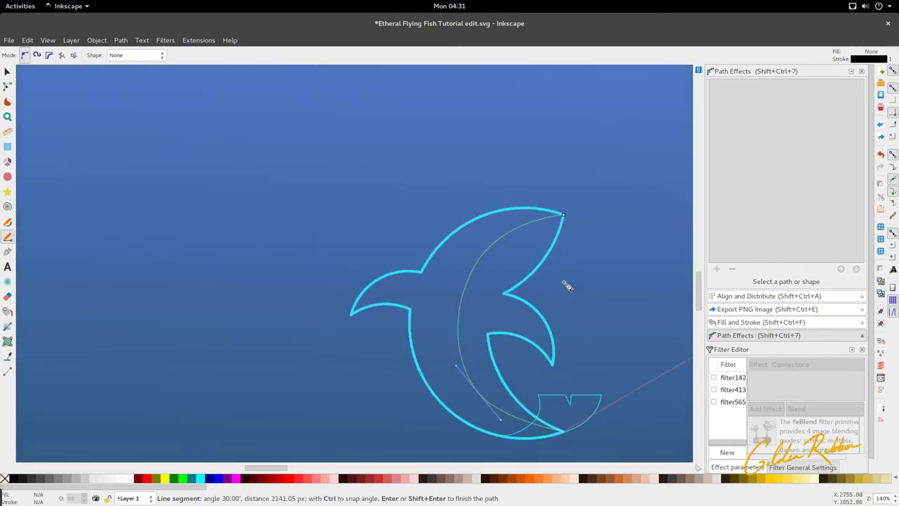
left_click(605, 250)
left_click(564, 215)
scroll(540, 232, "down", 5)
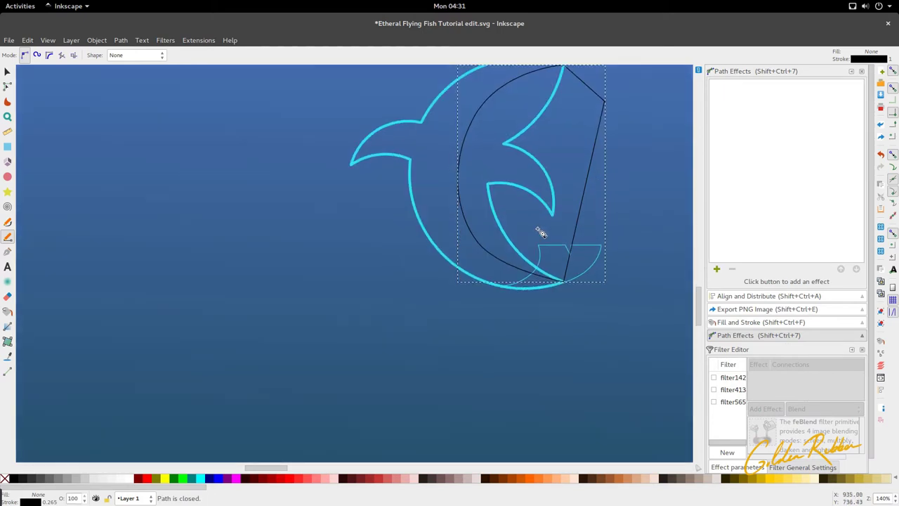
- Extend the lower handle of the black path's lower-left node to make the curve toward the tail tip fuller
key("s")
scroll(501, 272, "up", 1)
key("n")
left_click(469, 233)
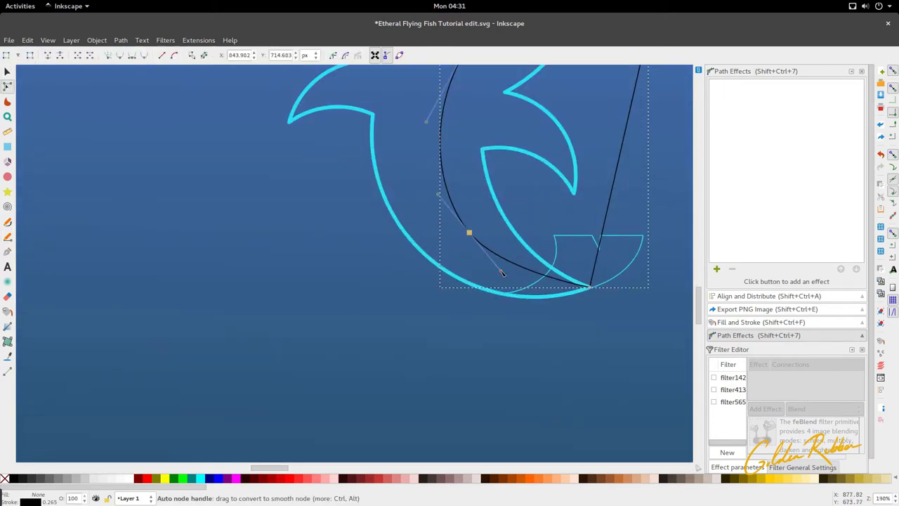
left_click_drag(502, 273, 521, 296)
key("s")
key("5")
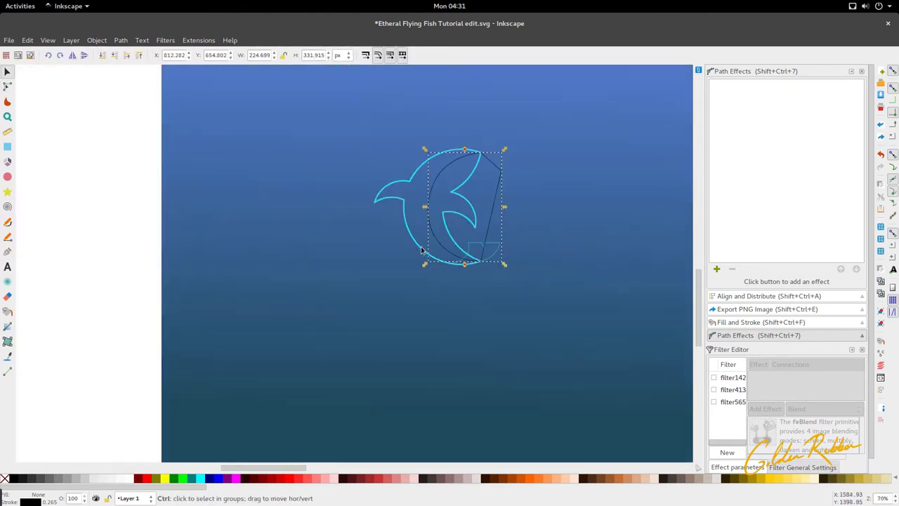
scroll(444, 181, "up", 3)
scroll(412, 153, "down", 3)
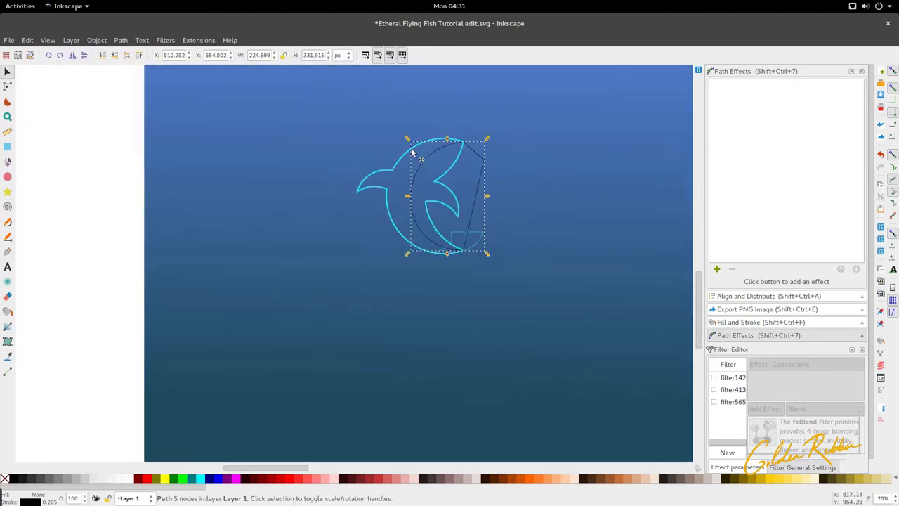
- Intersect copies of the fish body and the black curved path to form a belly section inside the body
left_click(413, 151, "shift")
scroll(412, 151, "down", 3)
scroll(412, 151, "right", 4)
scroll(395, 154, "up", 5)
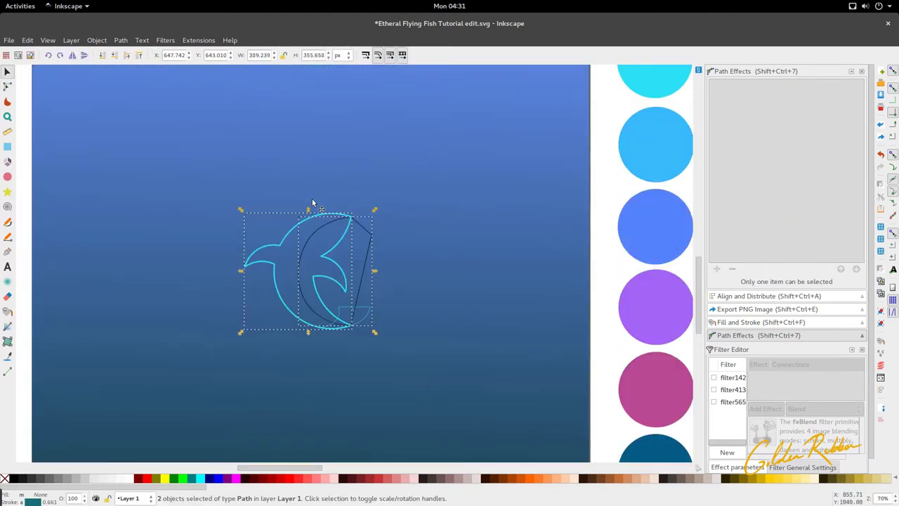
scroll(317, 234, "up", 3)
left_click(472, 174, "shift")
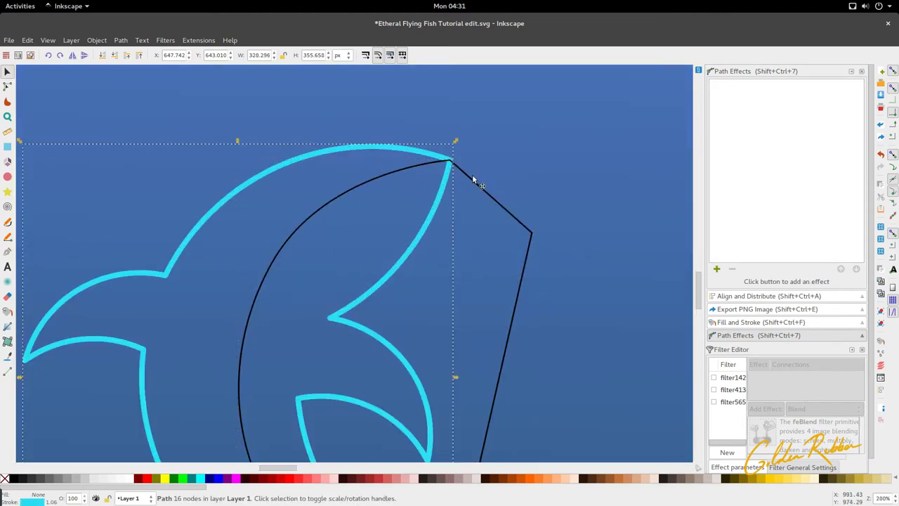
left_click(472, 174, "shift")
scroll(451, 196, "down", 2)
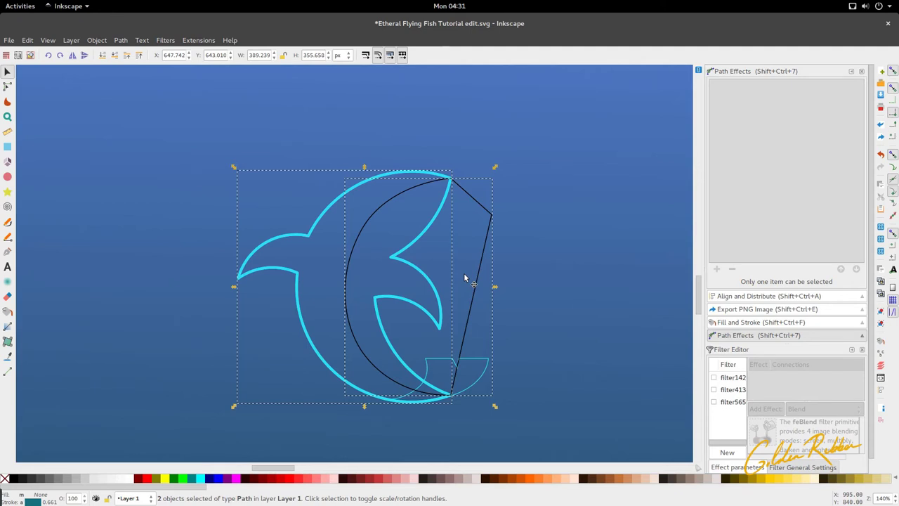
left_click(121, 40)
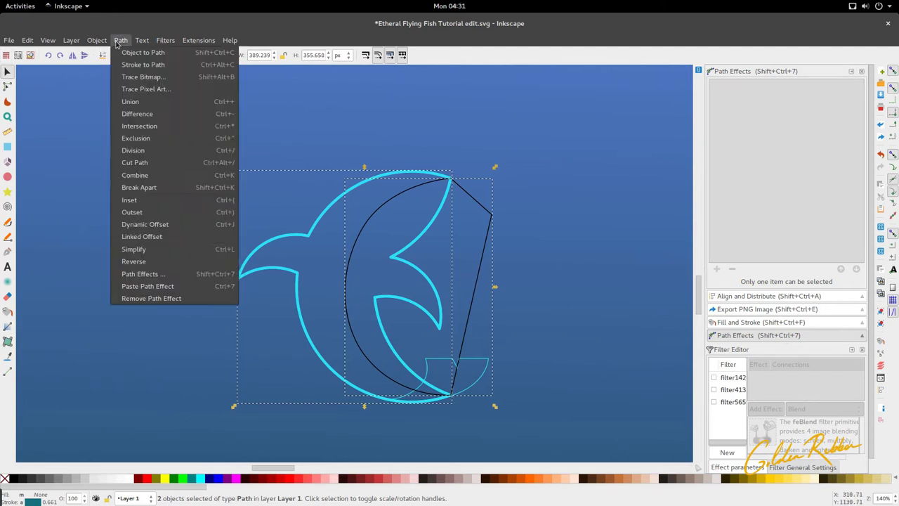
left_click(151, 140)
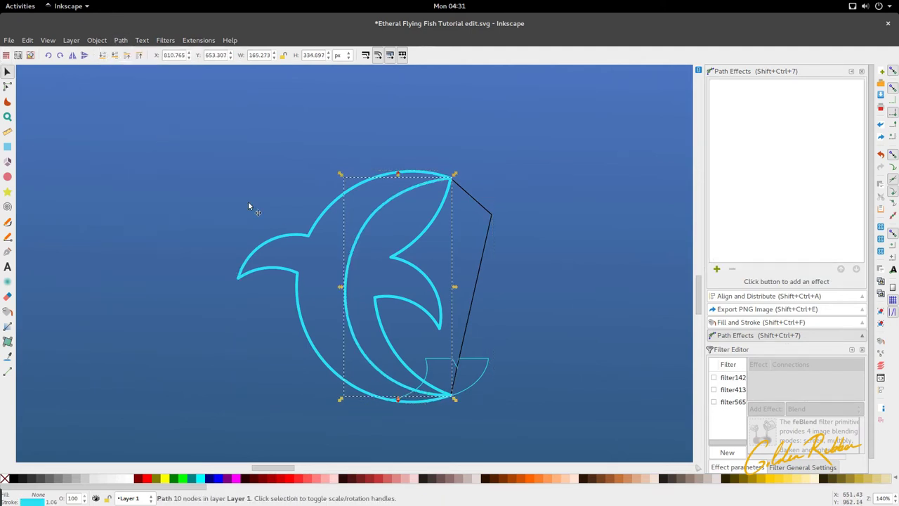
- Pull the leftover black construction path away from the fish and delete it
scroll(283, 224, "down", 2)
left_click_drag(356, 246, 483, 254)
key("Delete")
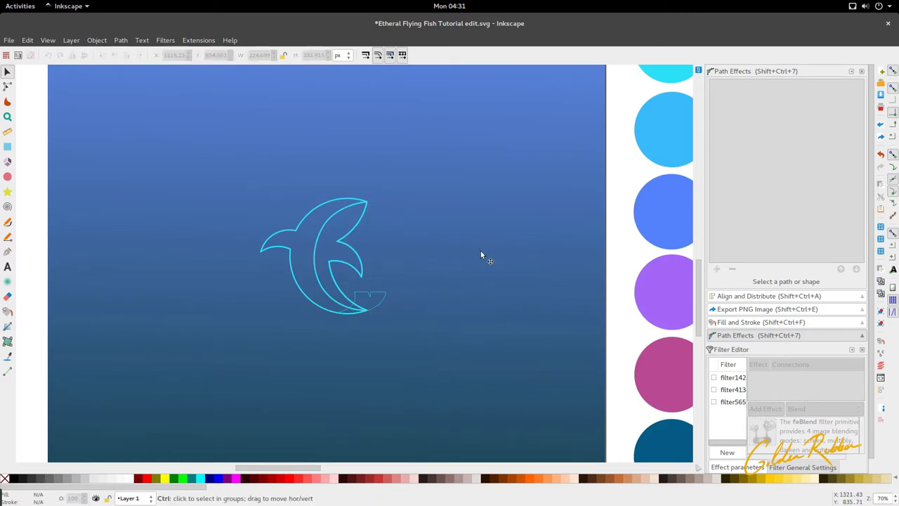
scroll(385, 306, "up", 2)
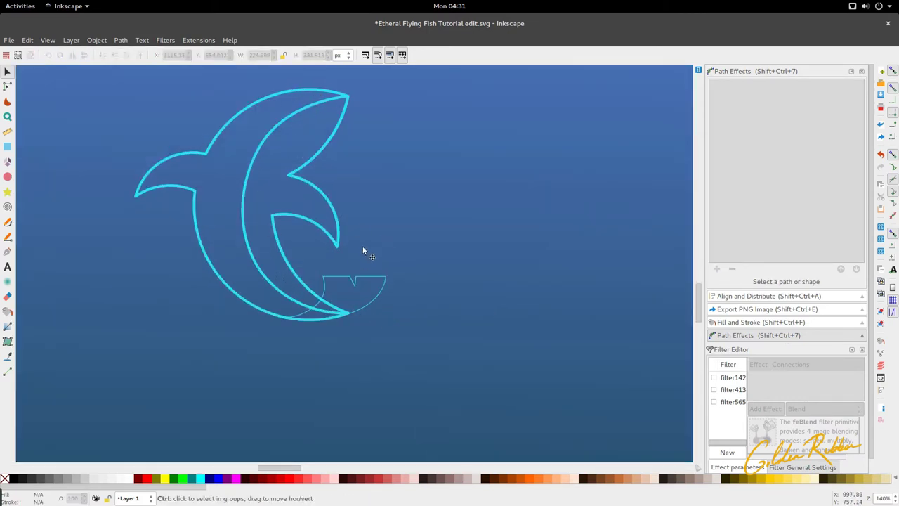
scroll(345, 291, "down", 1)
scroll(356, 295, "up", 1)
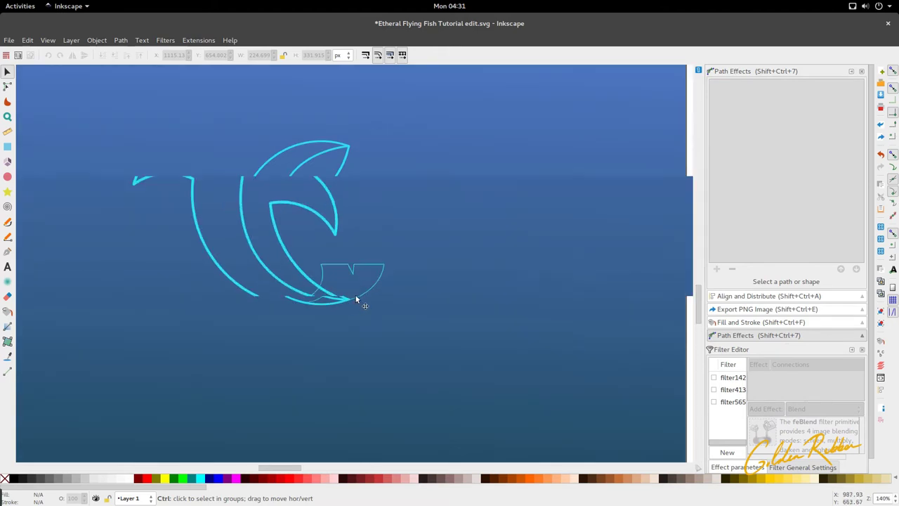
- Set the tail fin outline's stroke width to 4 px to match the body
double_click(307, 276)
key("ctrl+shift+f")
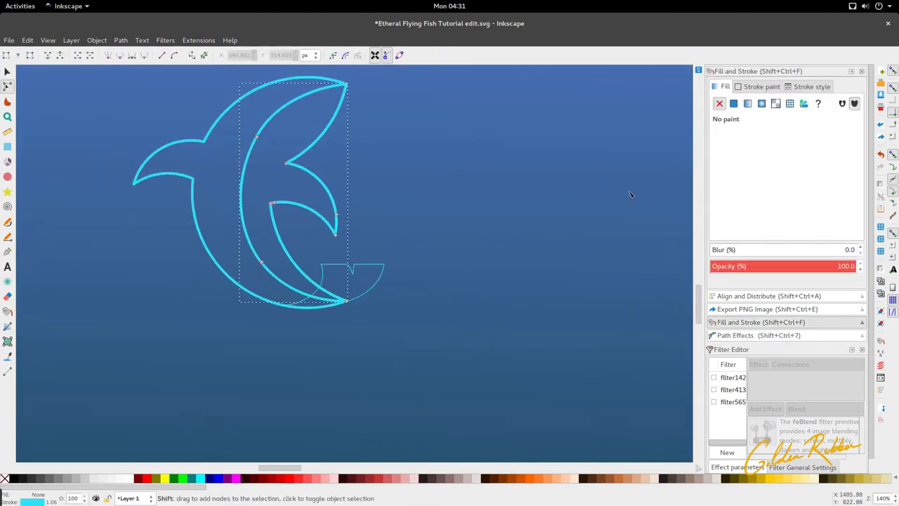
left_click(811, 87)
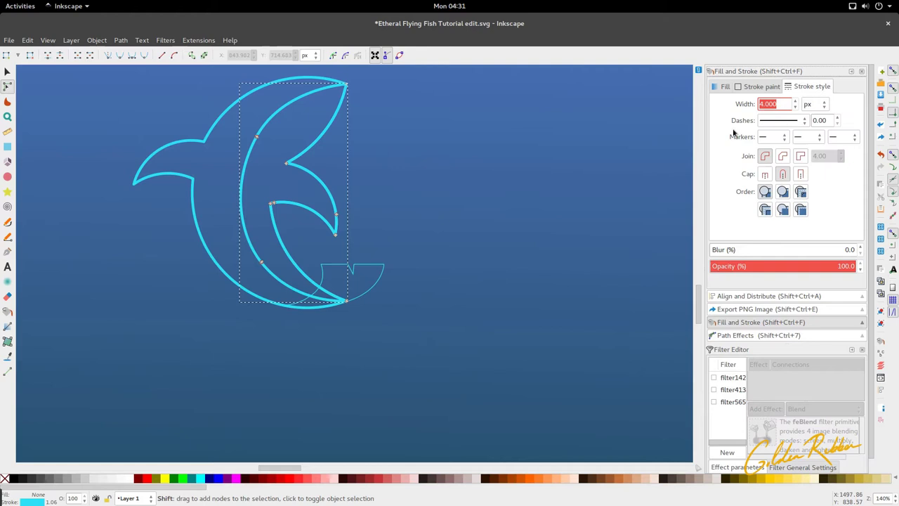
left_click(379, 284)
left_click(374, 287)
left_click(776, 104)
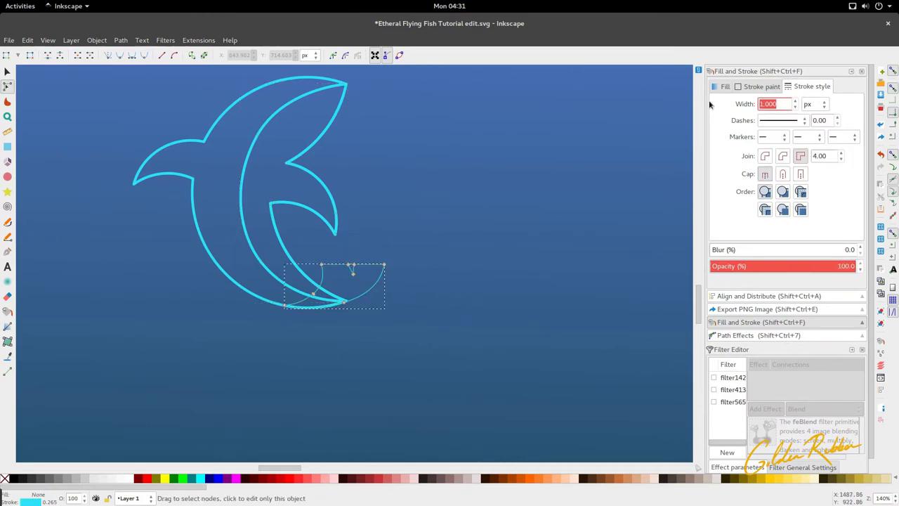
type("4")
key("Return")
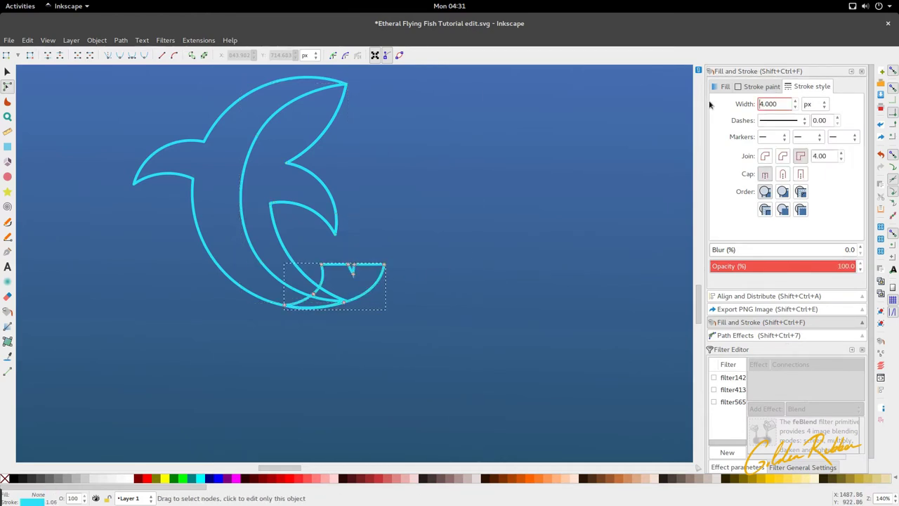
key("Delete")
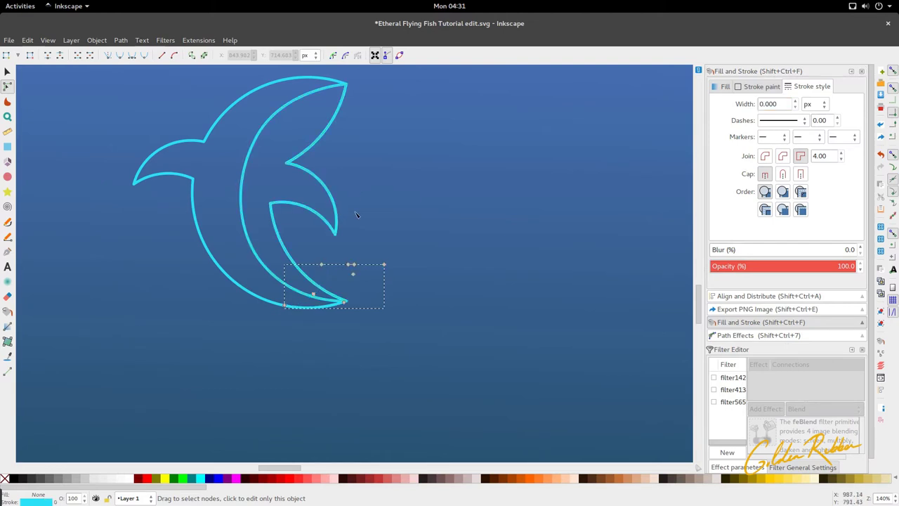
left_click(356, 212)
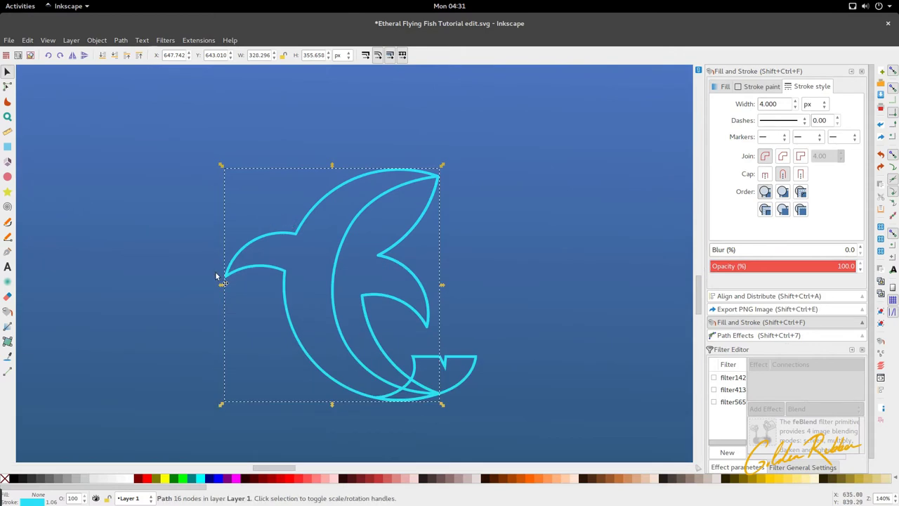
- Draw a closed path from the left fin's tip, curving inside the fin to the body's upper edge and returning outside the fish
key("b")
scroll(232, 280, "up", 2)
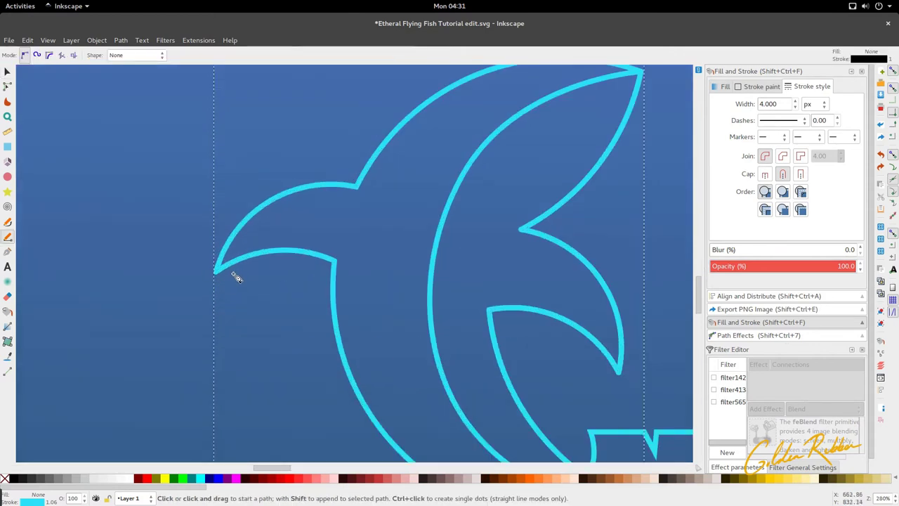
left_click(215, 271)
left_click_drag(281, 224, 333, 205)
left_click(366, 221)
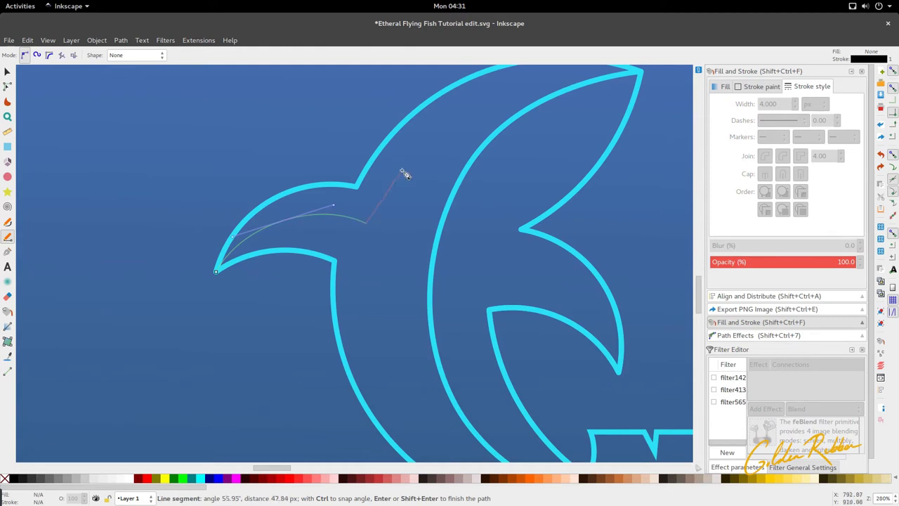
left_click_drag(391, 154, 409, 124)
left_click(404, 123)
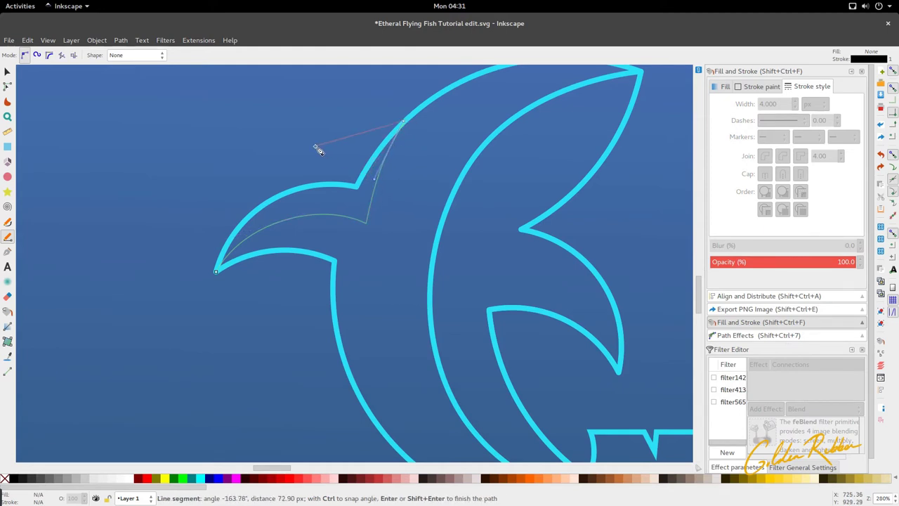
left_click(316, 146)
left_click(204, 218)
left_click(195, 258)
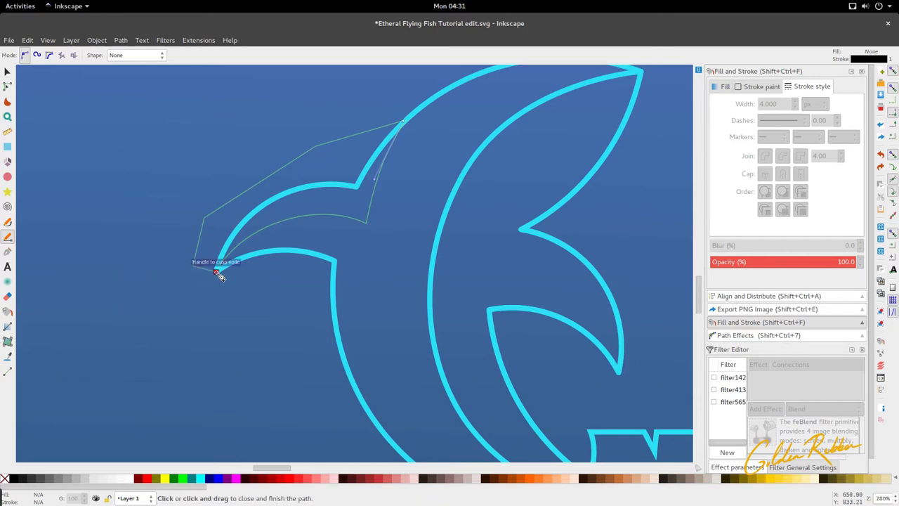
left_click(217, 271)
- Try to intersect the black fin path with the fish body, and undo the intersection
scroll(313, 209, "down", 3)
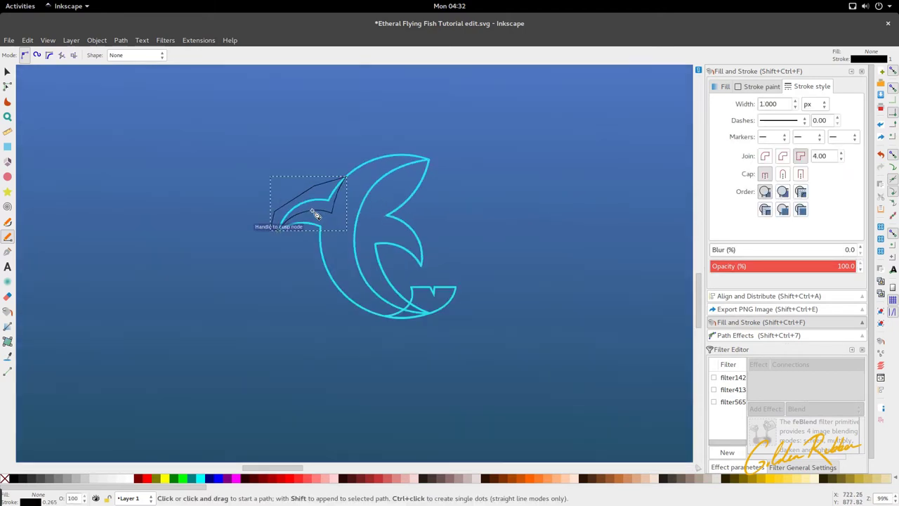
key("s")
left_click(319, 231)
scroll(317, 211, "up", 2)
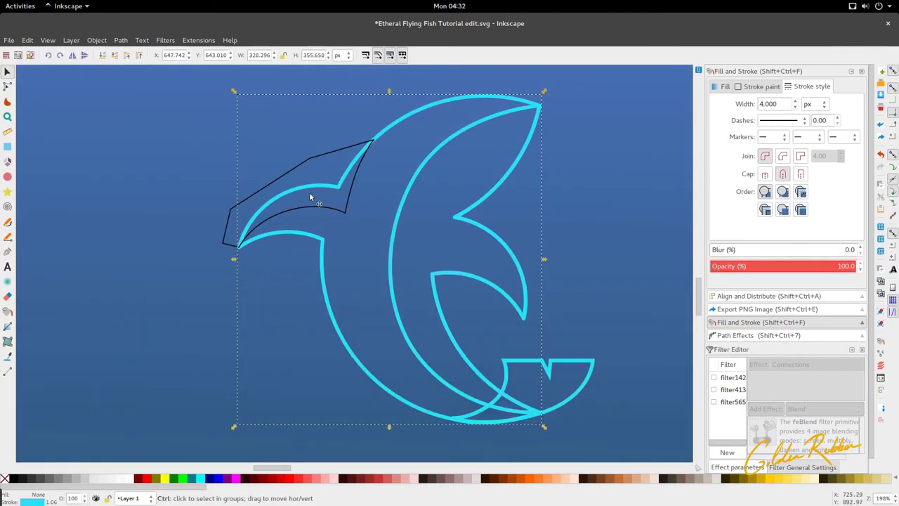
left_click(325, 152, "shift")
key("ctrl+asterisk")
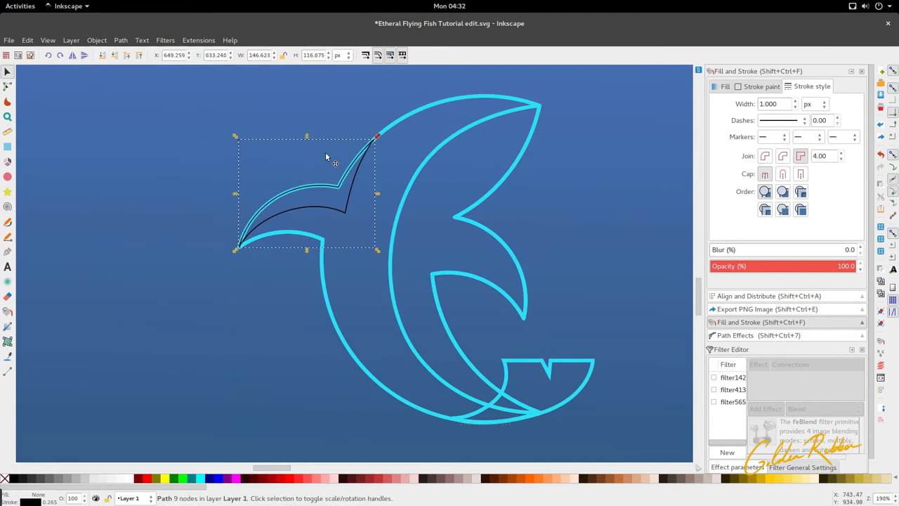
scroll(325, 152, "down", 2, "ctrl")
key("ctrl+z")
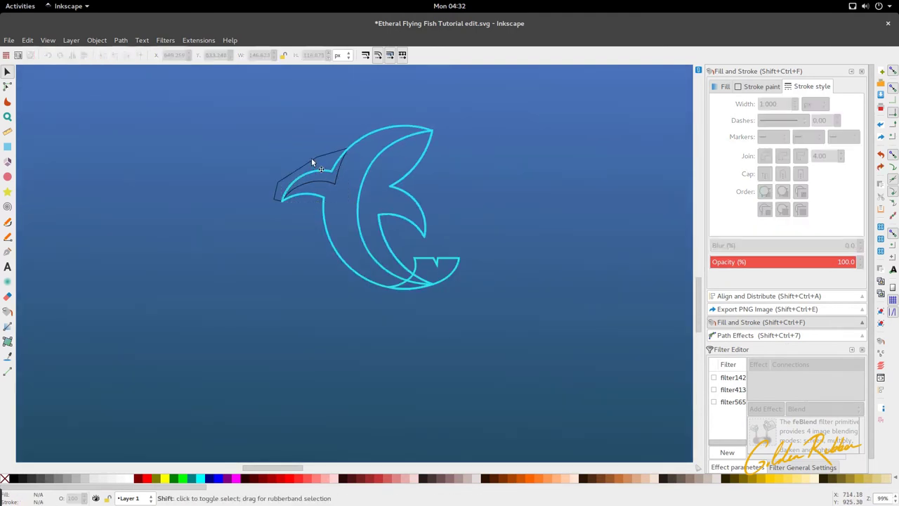
- Intersect the black fin path with the fish body outline to form an upper section on the left fin
left_click(306, 193, "shift")
left_click(308, 163, "shift")
left_click(121, 40)
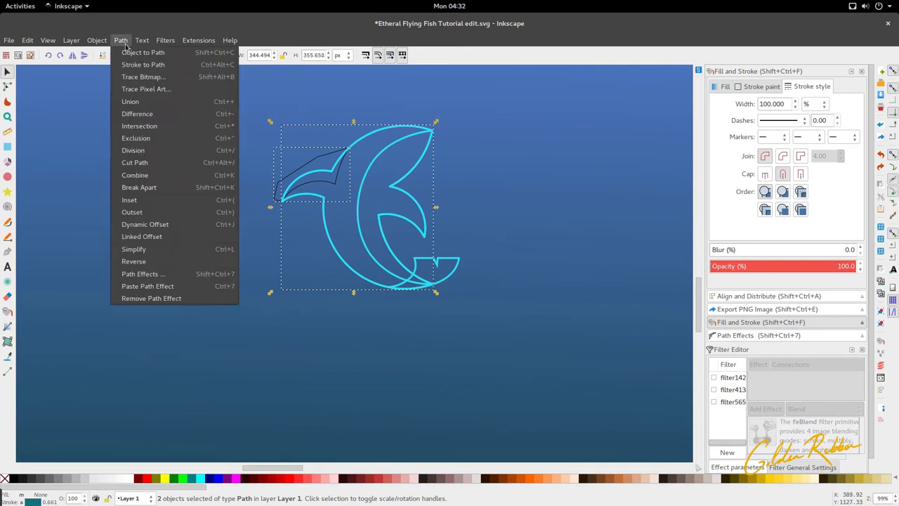
left_click(157, 126)
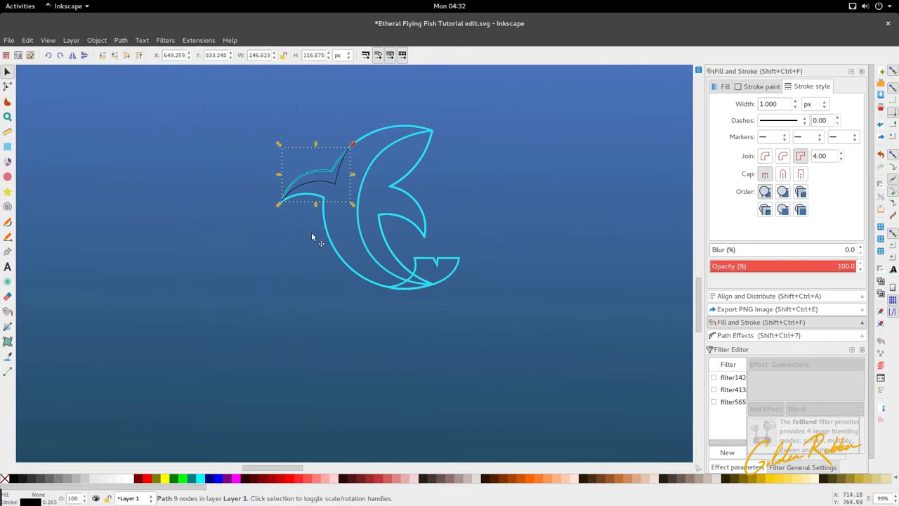
- Set the new left fin section's stroke to the cyan colour sampled from the fish outline
left_click(352, 169)
scroll(361, 155, "up", 2)
left_click(327, 203)
key("d")
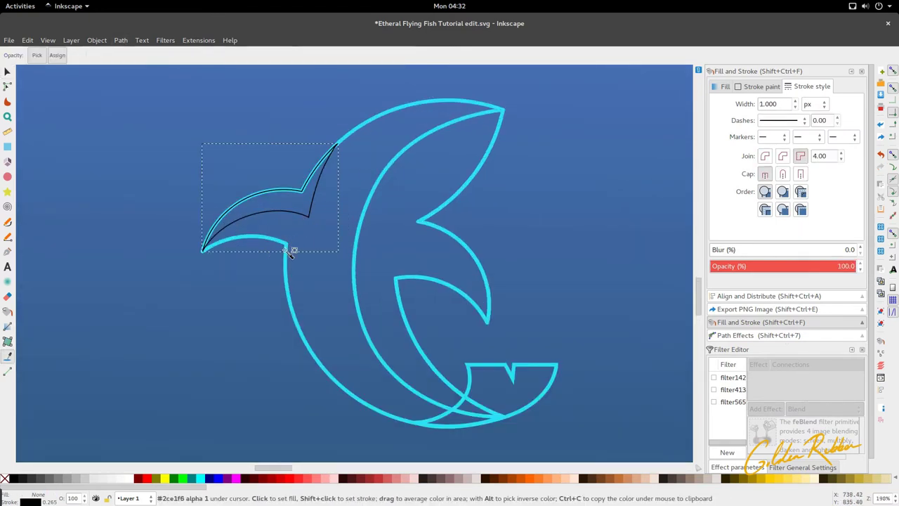
key("s")
- Fill the fish body with the colour sampled from the cyan palette circle
scroll(323, 218, "down", 2)
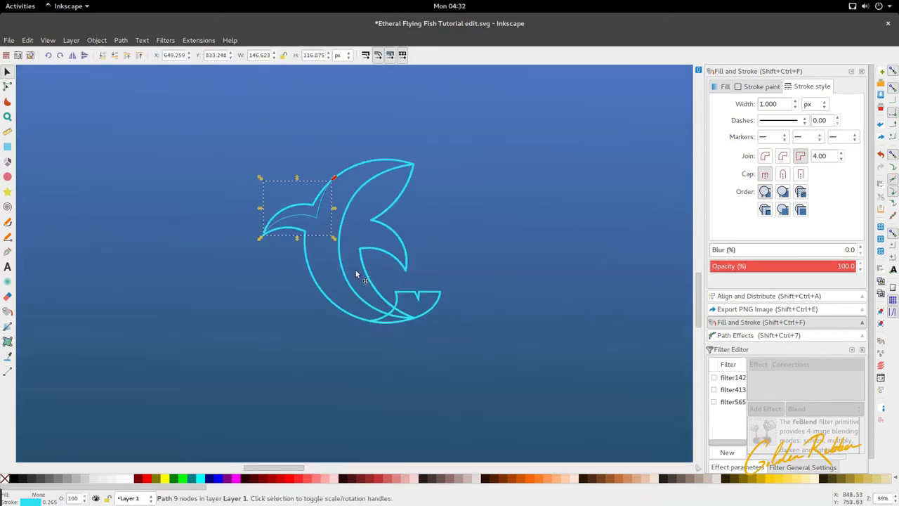
left_click(364, 291)
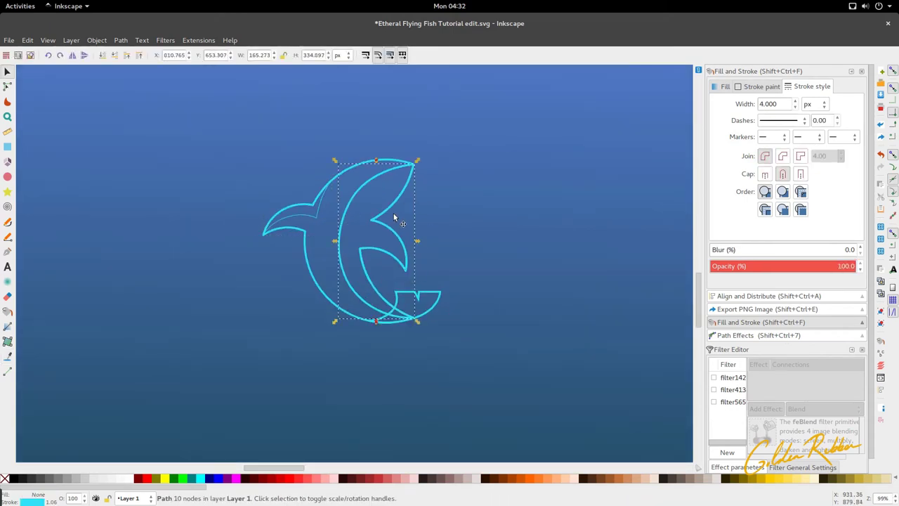
scroll(385, 212, "up", 3)
scroll(267, 204, "down", 5)
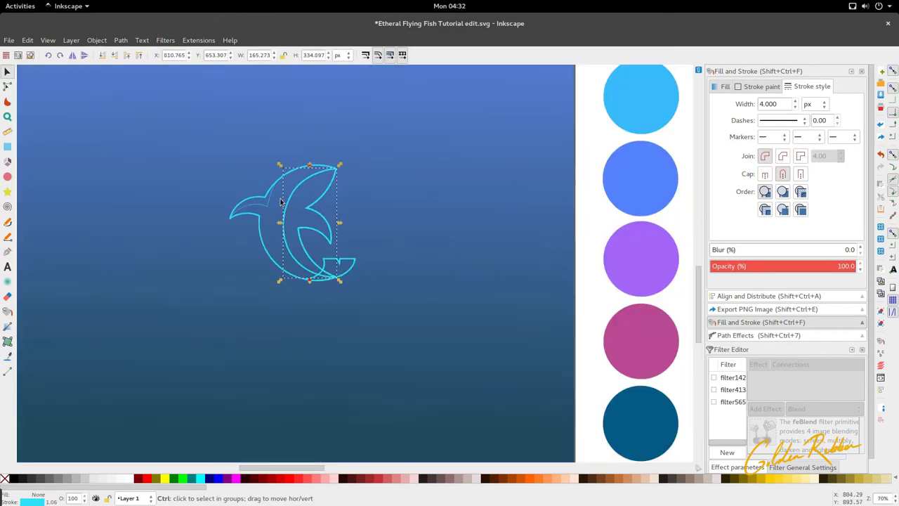
left_click(300, 169)
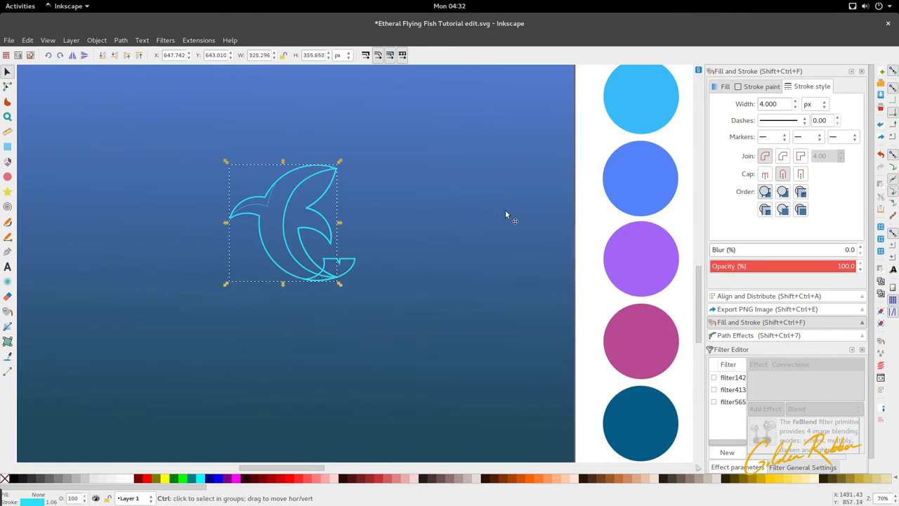
scroll(505, 210, "down", 1)
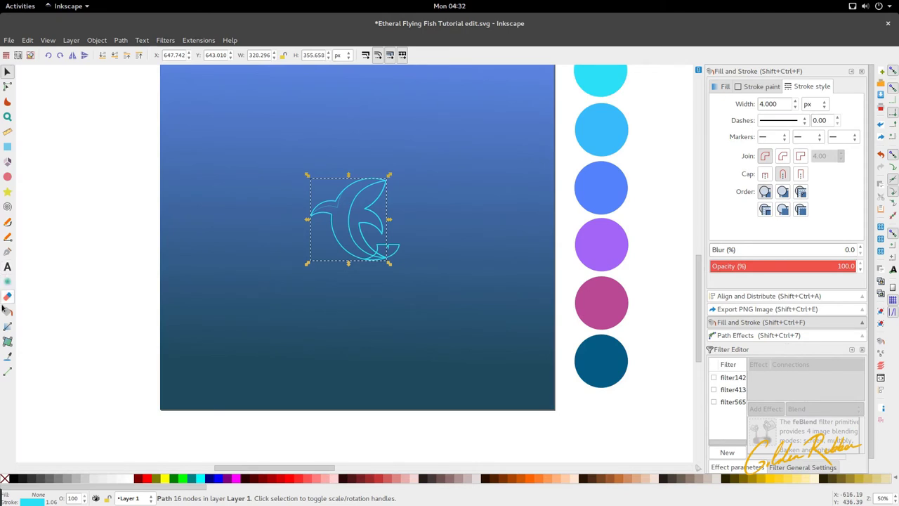
left_click(7, 359)
scroll(492, 162, "right", 3)
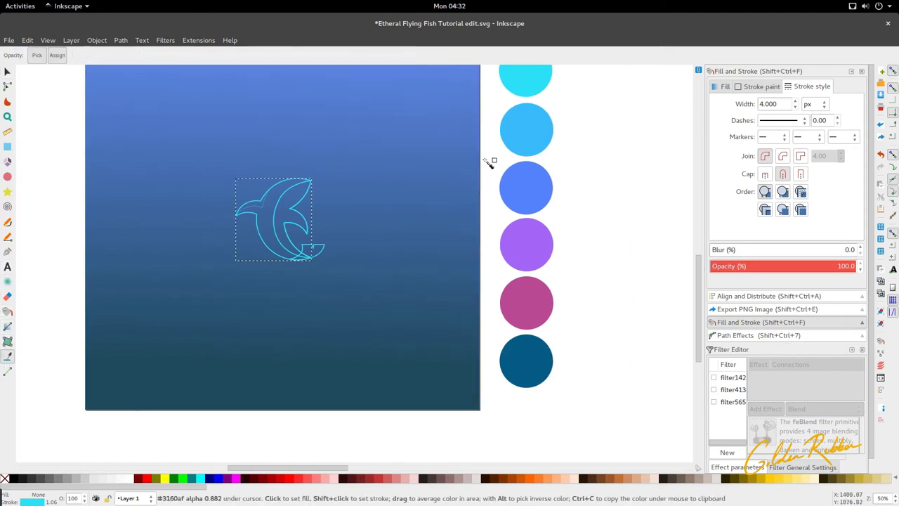
scroll(492, 161, "up", 1)
left_click(534, 139)
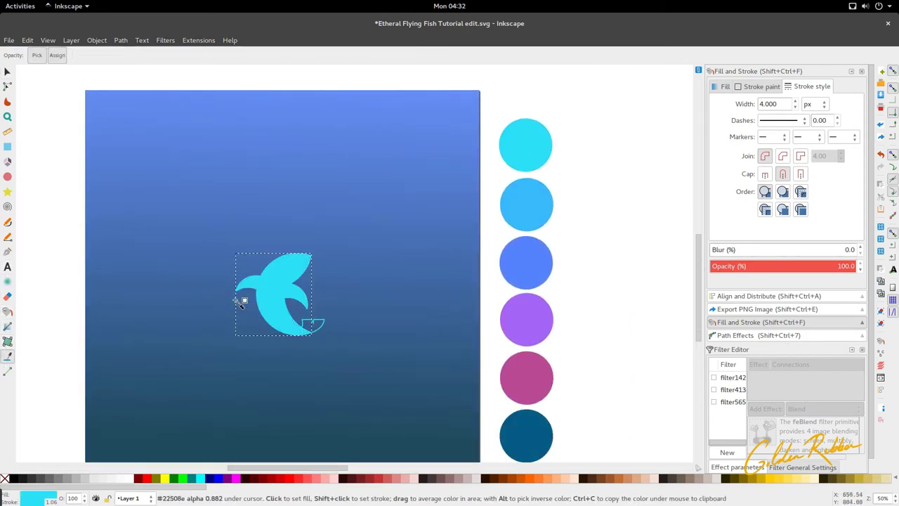
- Apply a linear fill gradient to the fish body, running from the upper head down to the lower edge near the tail
key("s")
scroll(263, 306, "up", 2)
key("g")
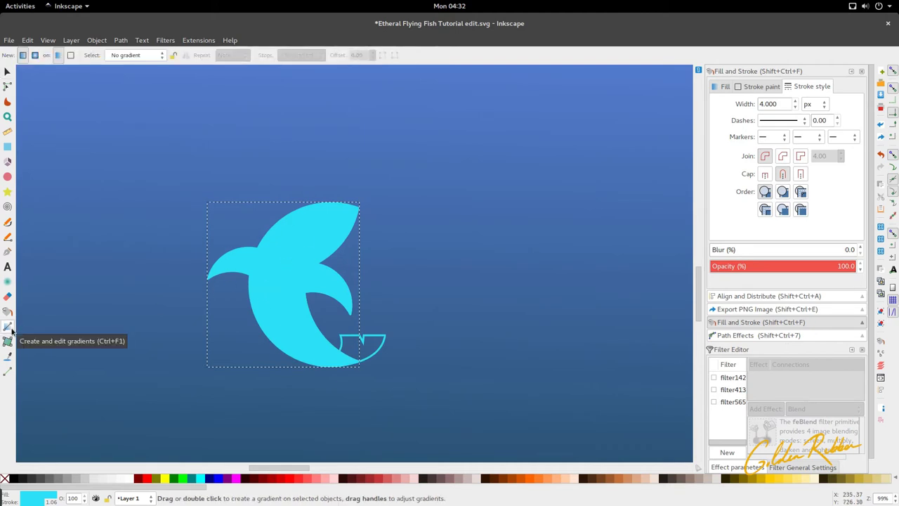
left_click_drag(302, 215, 266, 319)
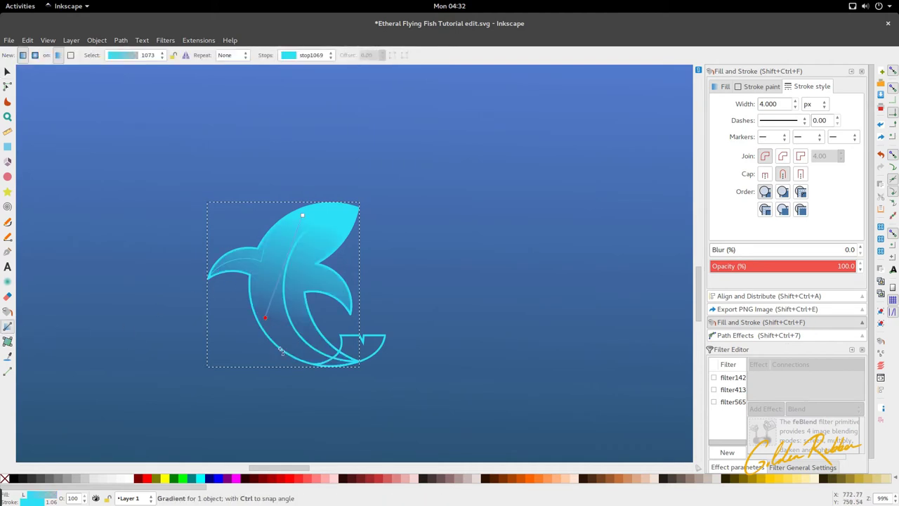
left_click_drag(280, 350, 286, 353)
- Colour the body gradient's lower stop, trying the medium blue palette circle and settling on the light blue one (#38bcfd)
scroll(289, 370, "down", 3)
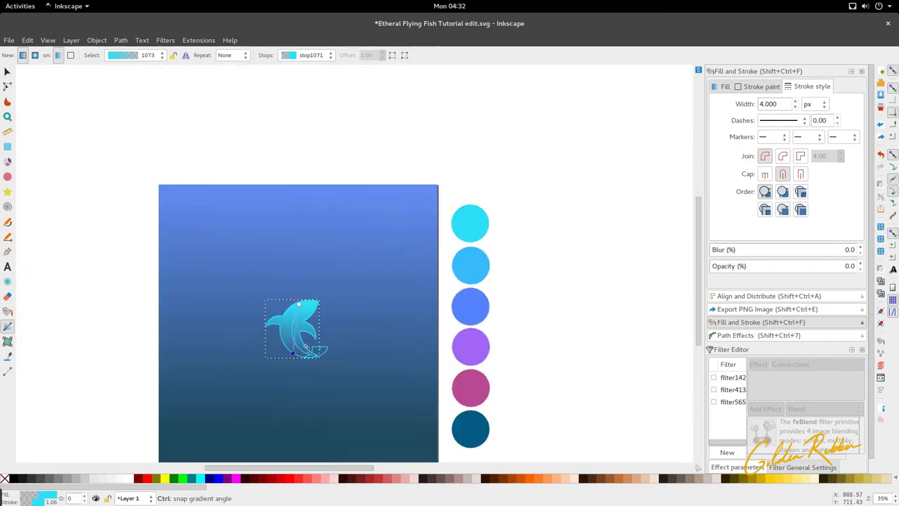
key("d")
scroll(480, 307, "down", 3)
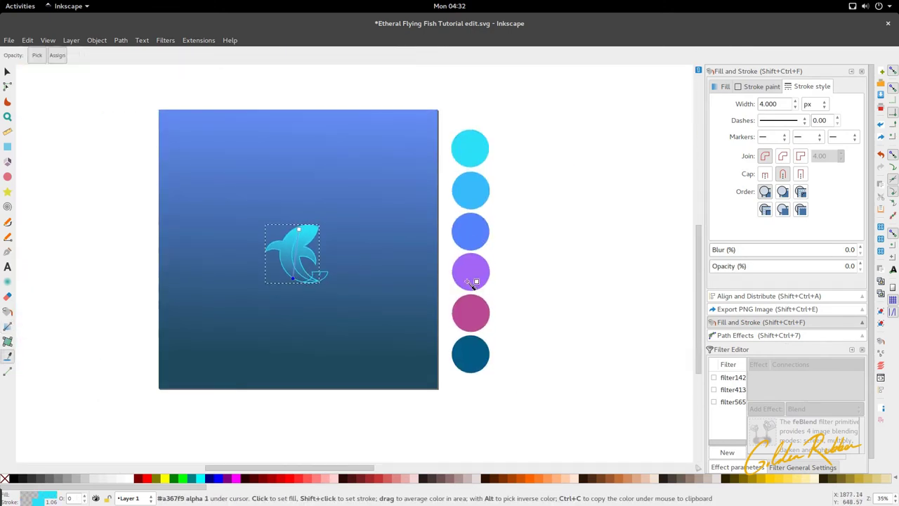
left_click(475, 230)
scroll(309, 283, "up", 3)
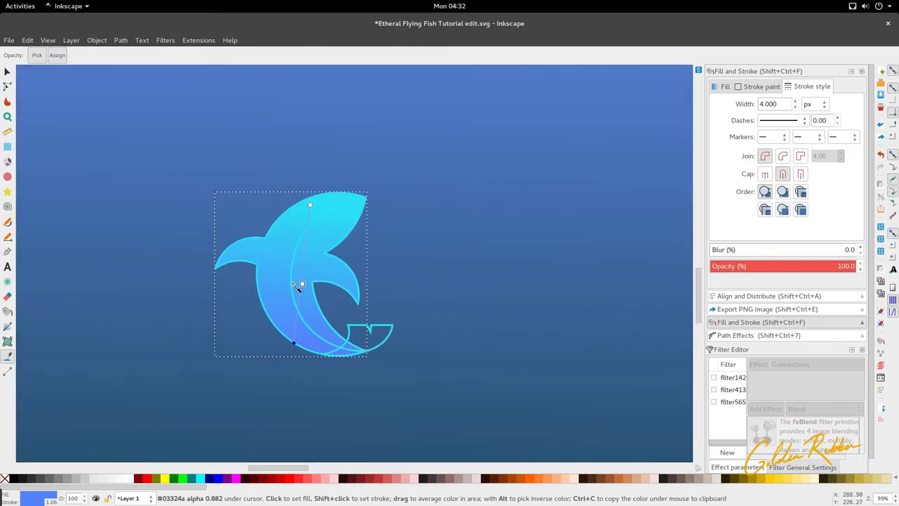
scroll(302, 287, "down", 3)
left_click(483, 246)
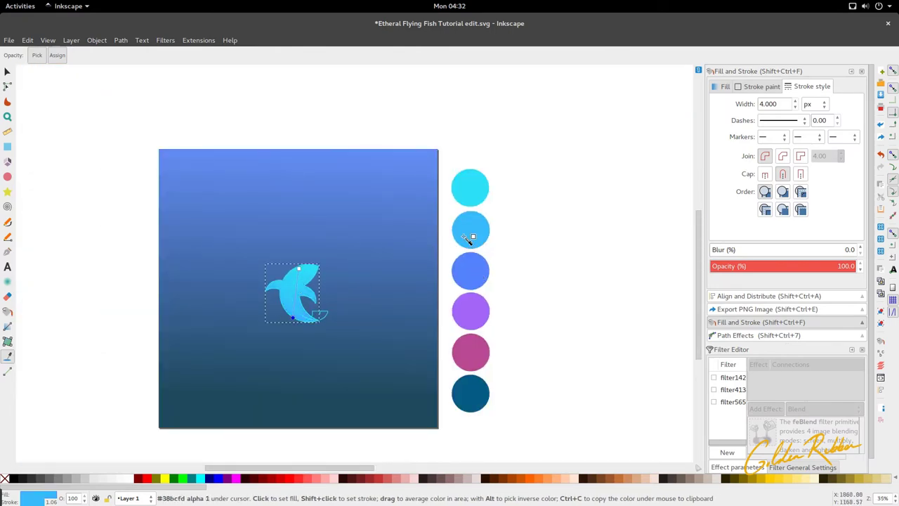
scroll(279, 331, "up", 2)
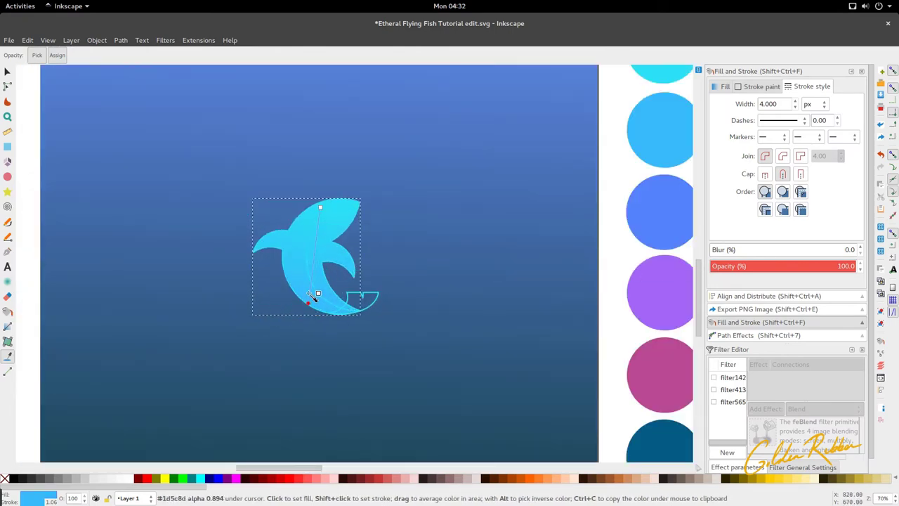
key("s")
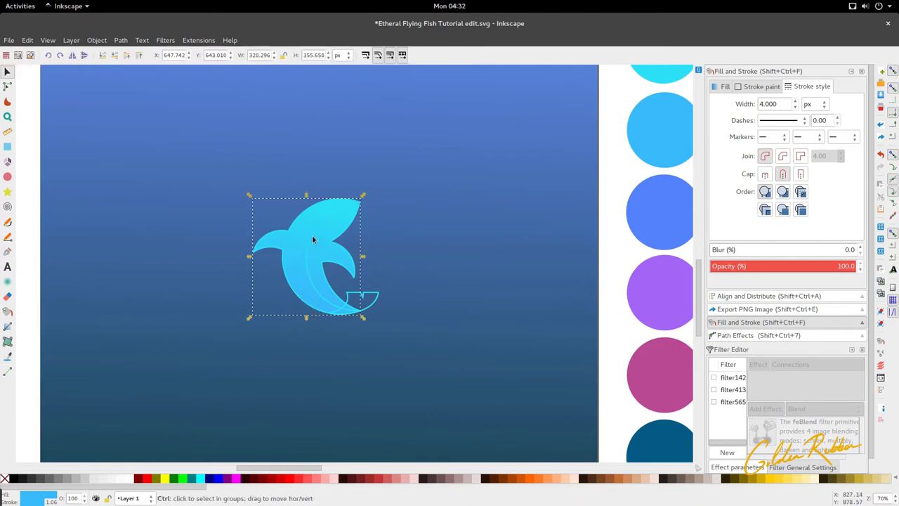
- Fill the upper section of the left fin with the light blue palette circle's colour
scroll(295, 236, "up", 1)
left_click(279, 246)
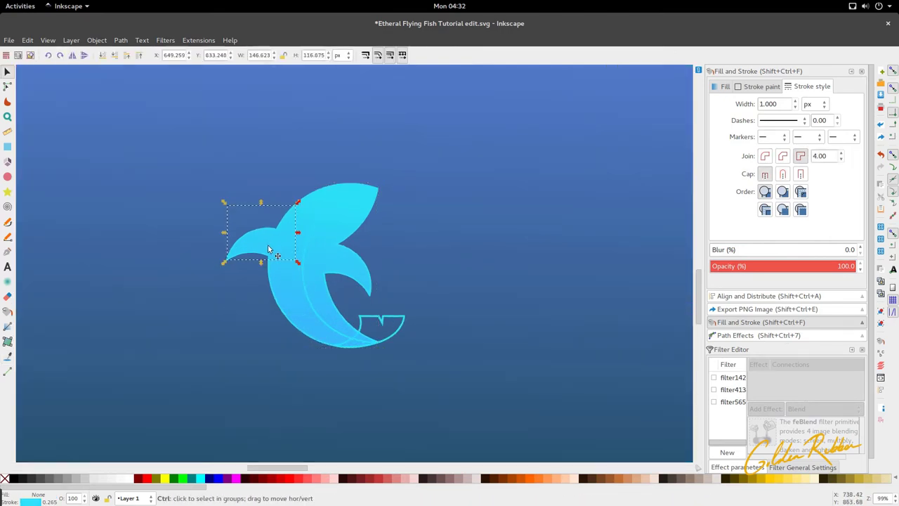
scroll(296, 232, "up", 4)
scroll(303, 223, "down", 6)
scroll(305, 224, "right", 3)
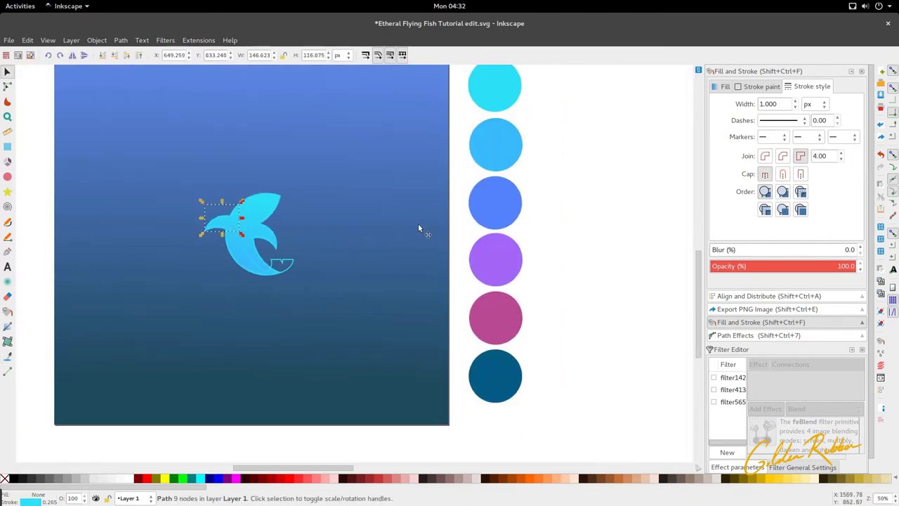
key("d")
left_click(491, 167)
key("s")
scroll(225, 292, "up", 2)
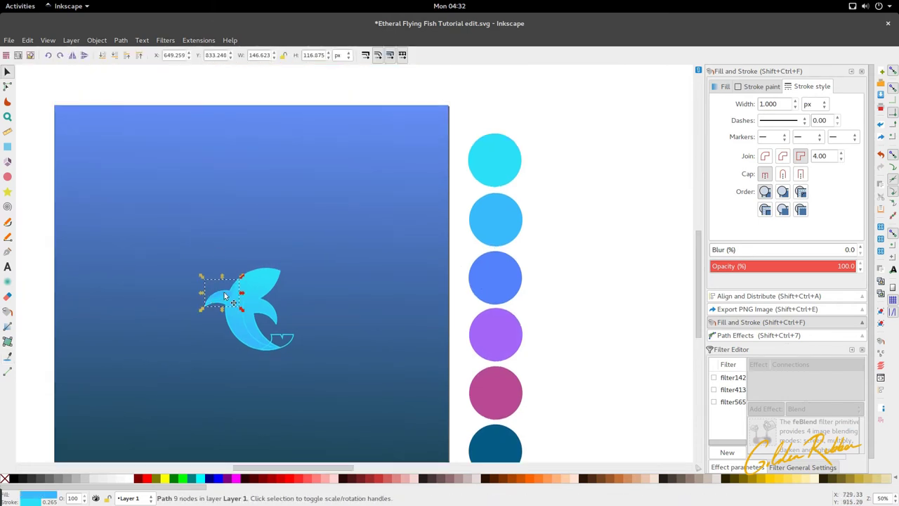
- Fill the tail fin with the medium blue palette colour (#5483fc) and lower it behind the fish body
scroll(228, 298, "up", 3)
scroll(260, 284, "down", 2)
scroll(304, 240, "down", 1)
scroll(304, 240, "down", 2)
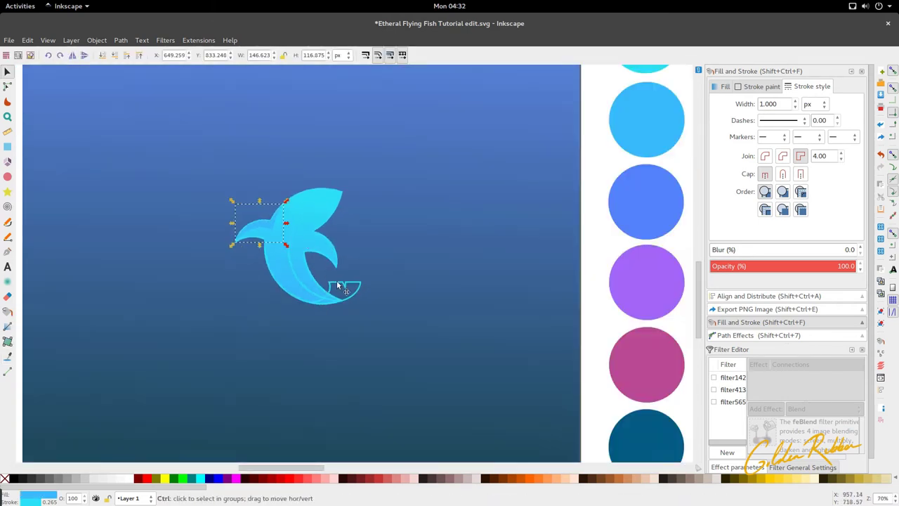
scroll(360, 281, "up", 3)
left_click(360, 281)
scroll(379, 278, "down", 3)
key("d")
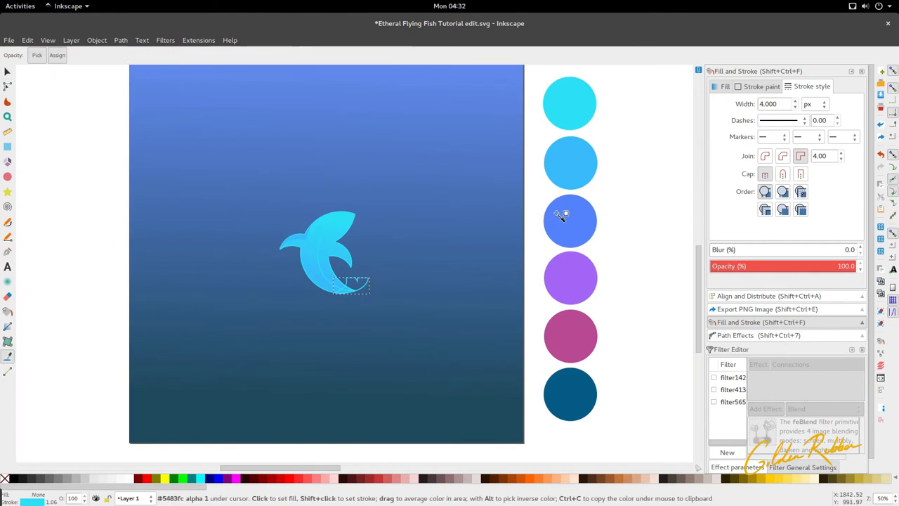
left_click(568, 216)
key("s")
scroll(364, 287, "up", 4)
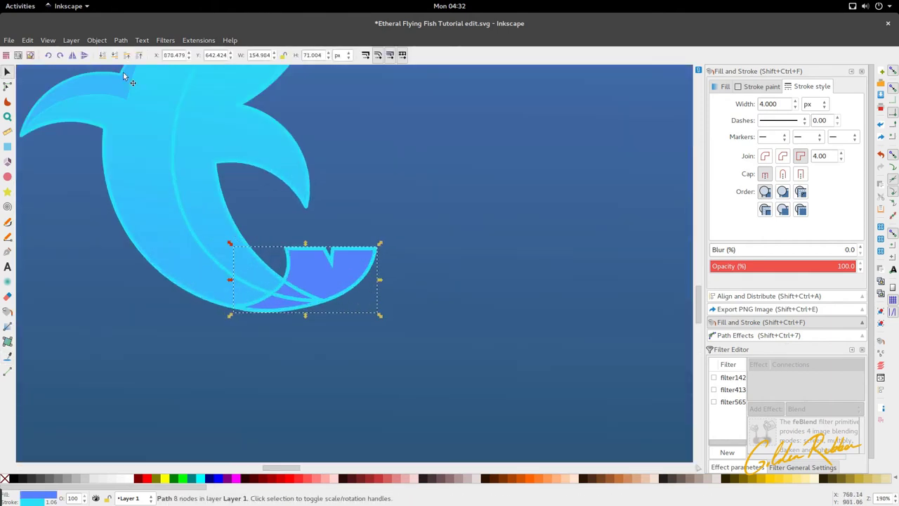
left_click(118, 57)
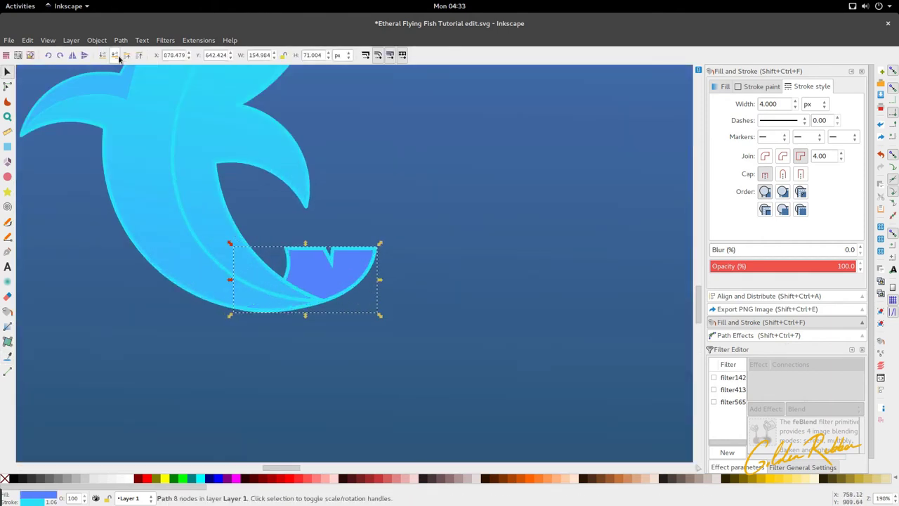
scroll(352, 260, "down", 3)
- Fill the inner right section of the fish body with the medium blue palette circle's colour
left_click(308, 243)
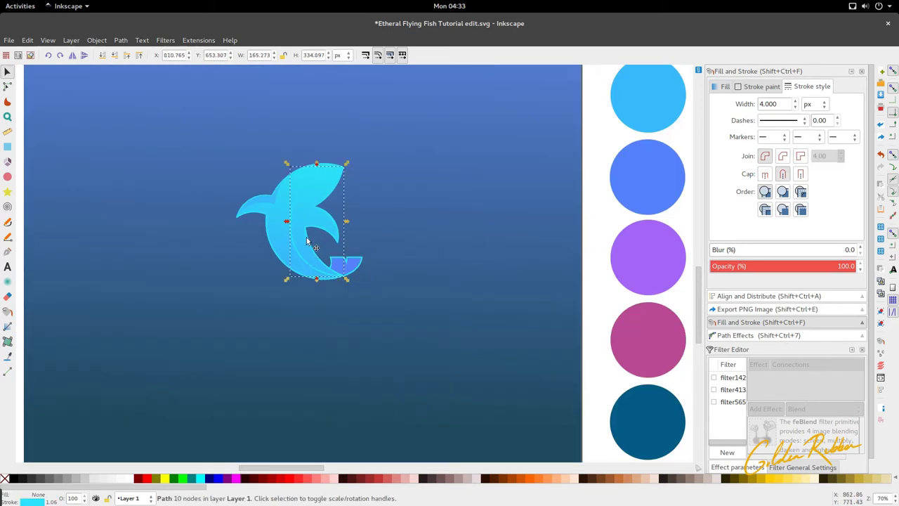
scroll(295, 220, "up", 2)
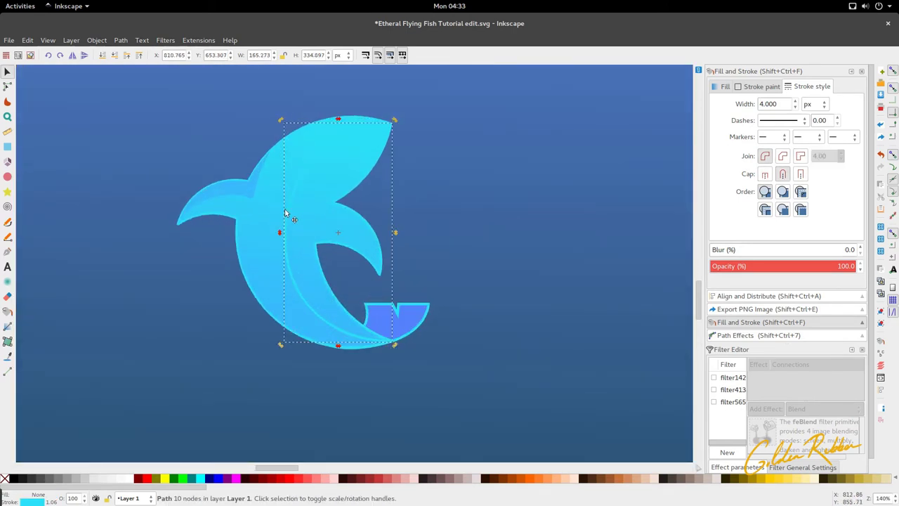
mouse_move(285, 210)
left_mouse_down()
mouse_move(246, 209)
mouse_move(297, 219)
left_mouse_up()
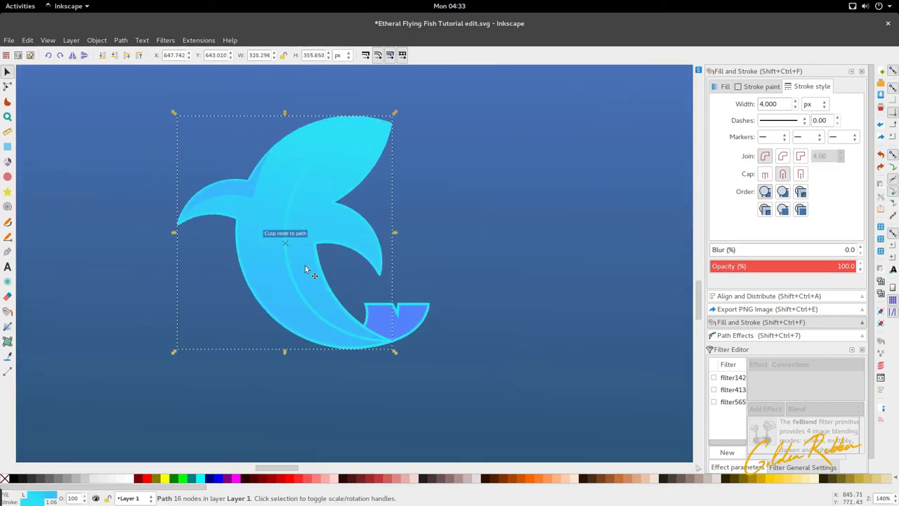
left_click_drag(293, 276, 273, 273)
key("ctrl+z")
scroll(297, 248, "down", 2)
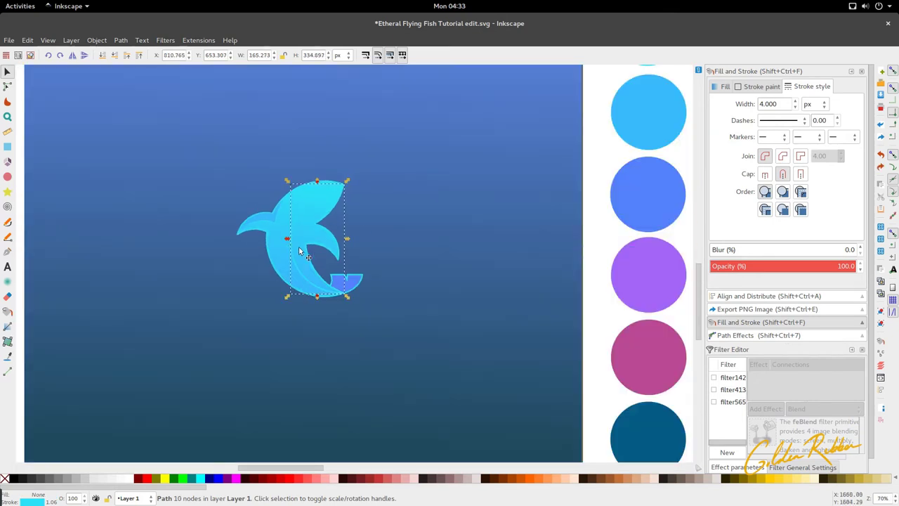
key("d")
left_click(671, 205)
key("s")
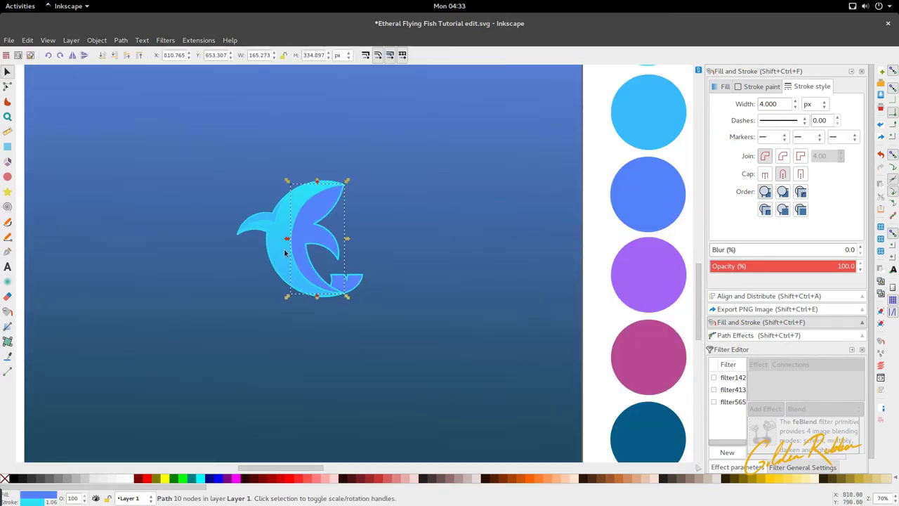
- Apply a linear gradient to the inner right section, fading from its curved left edge to transparent towards the right fin
scroll(254, 259, "up", 2)
scroll(478, 253, "down", 4)
scroll(597, 211, "right", 4)
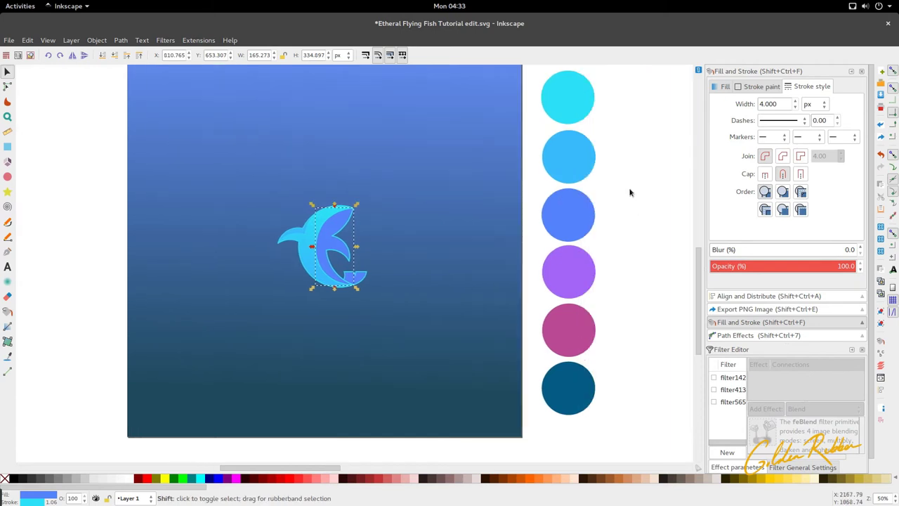
scroll(301, 262, "up", 3)
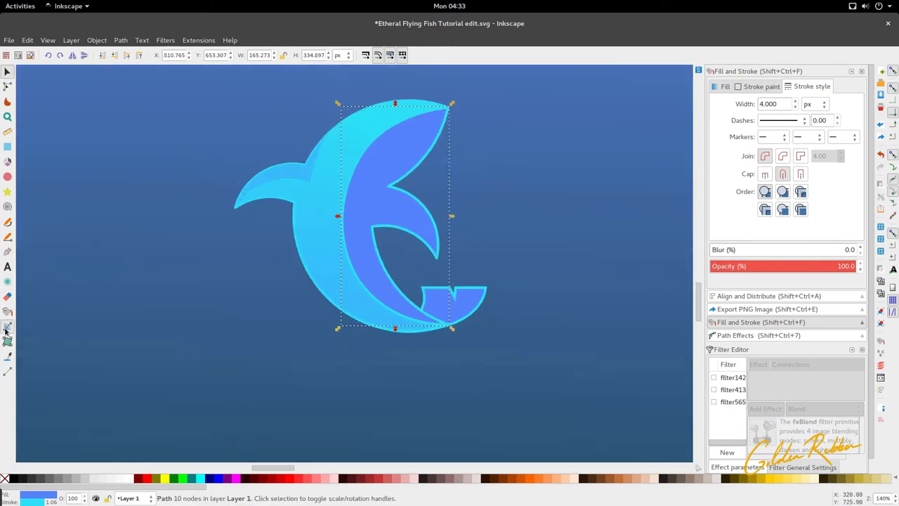
key("g")
left_click_drag(352, 186, 421, 212)
key("s")
scroll(317, 232, "down", 3)
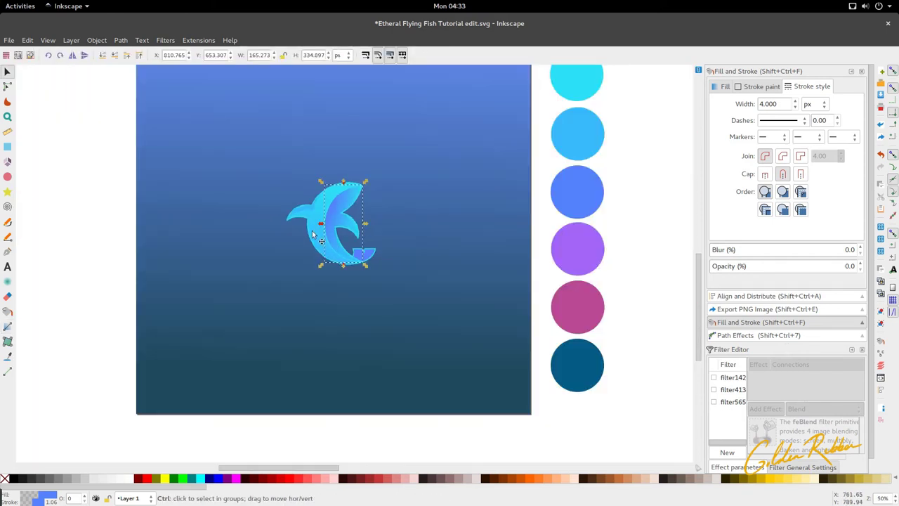
- Duplicate the main fish body and inset the copy twice
left_click(315, 239)
scroll(316, 239, "up", 2)
key("ctrl+d")
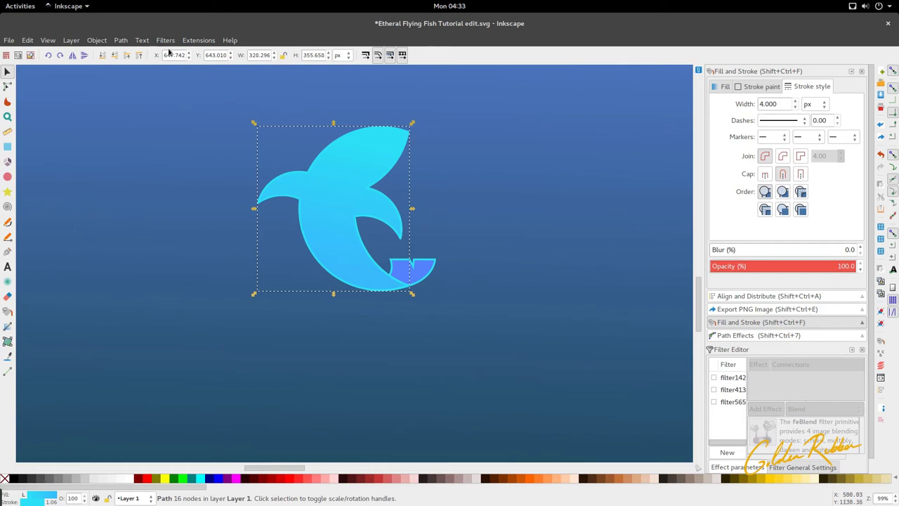
left_click(120, 41)
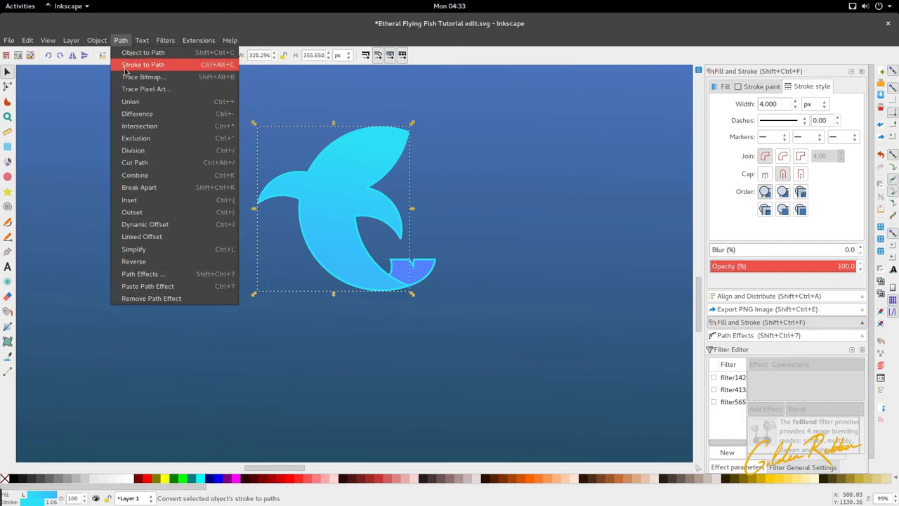
left_click(155, 202)
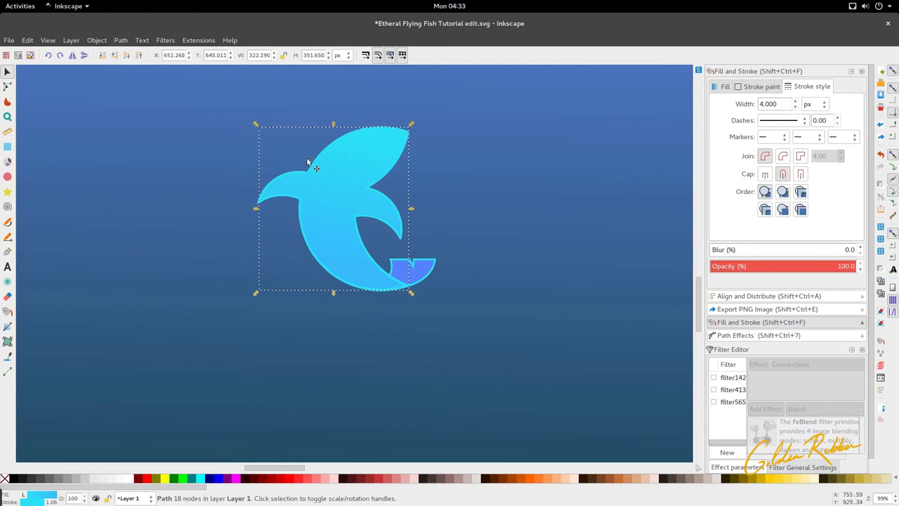
left_click(130, 42)
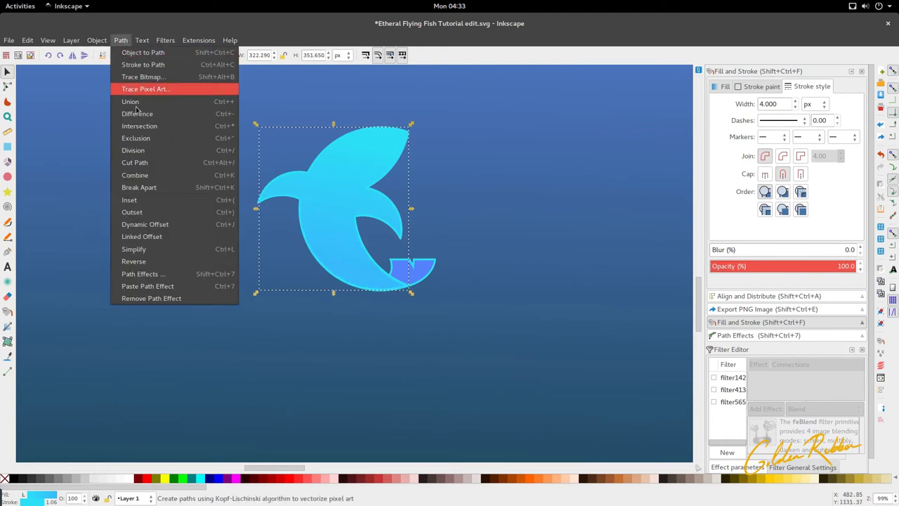
left_click(156, 203)
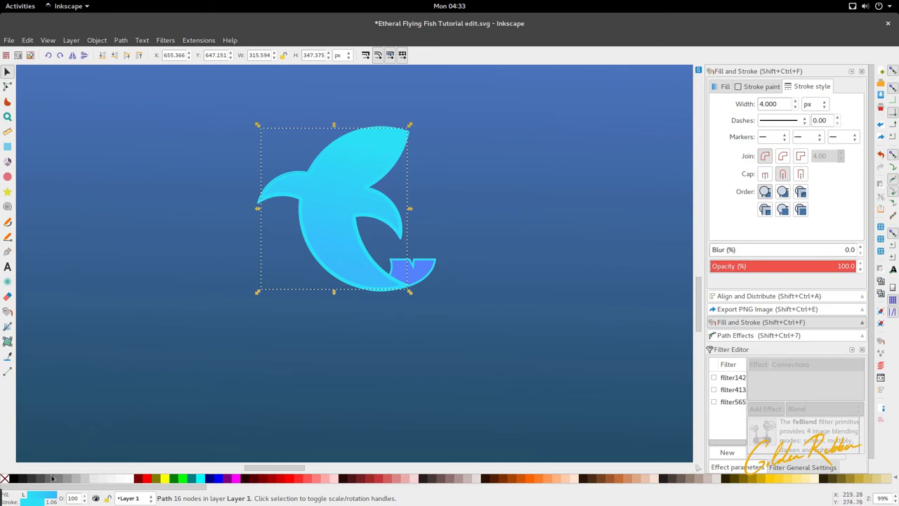
- Fill the inset body copy with the medium blue used on the tail fin
scroll(414, 277, "up", 2)
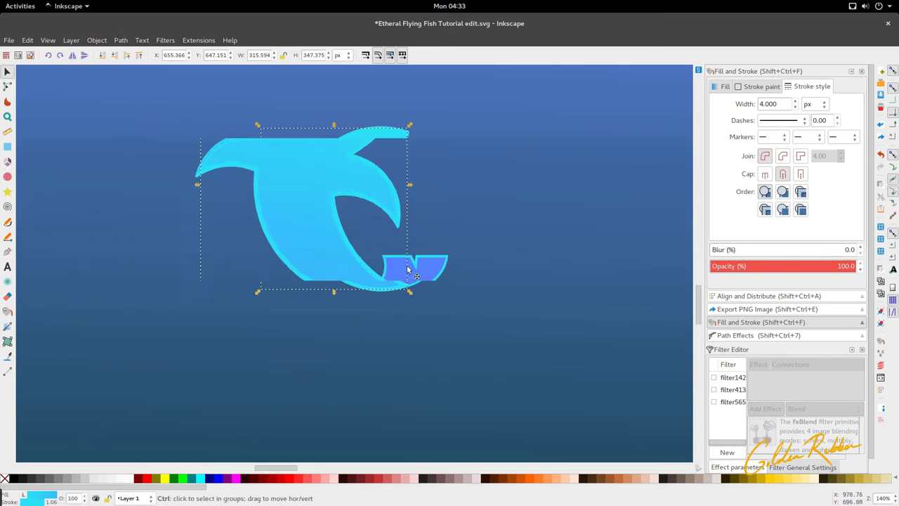
key("d")
left_click(414, 290)
key("s")
scroll(352, 260, "down", 2)
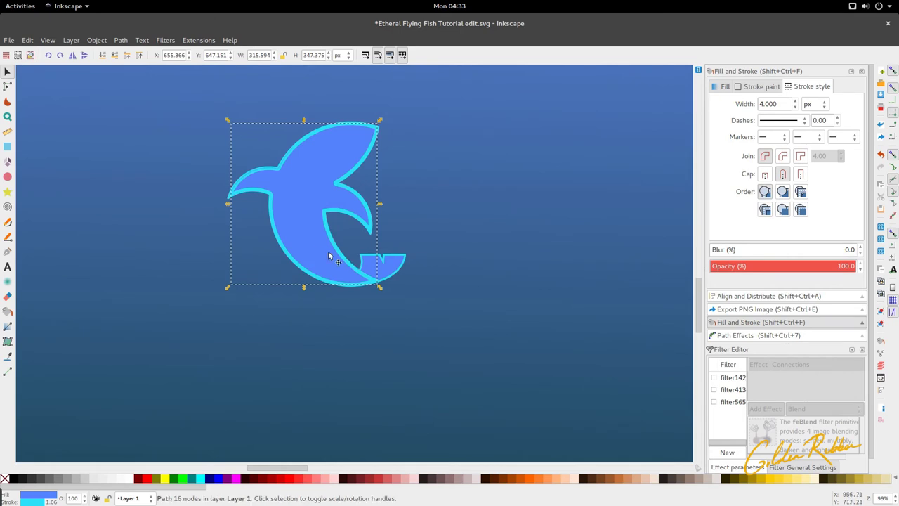
- Apply a linear gradient to the inset copy, fading from the lower body near the tail up to transparent at mid-body
scroll(294, 236, "down", 1)
scroll(293, 238, "up", 1)
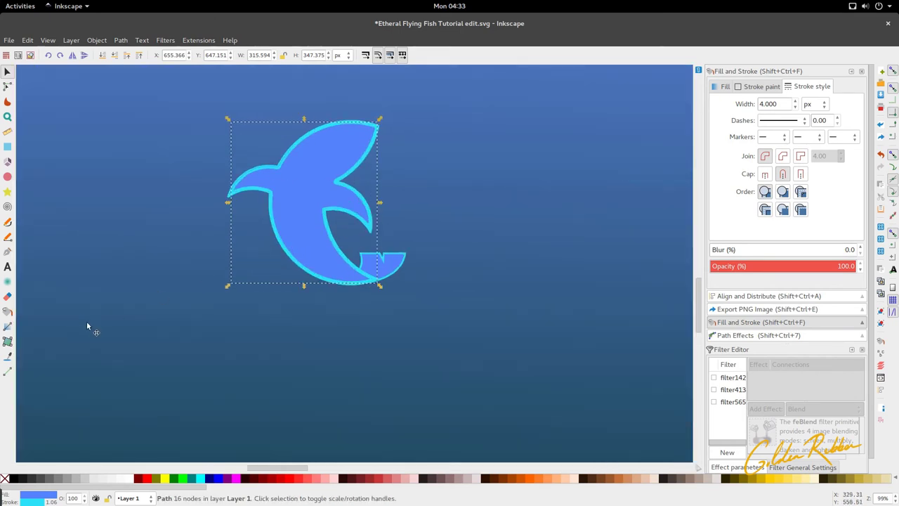
left_click(7, 326)
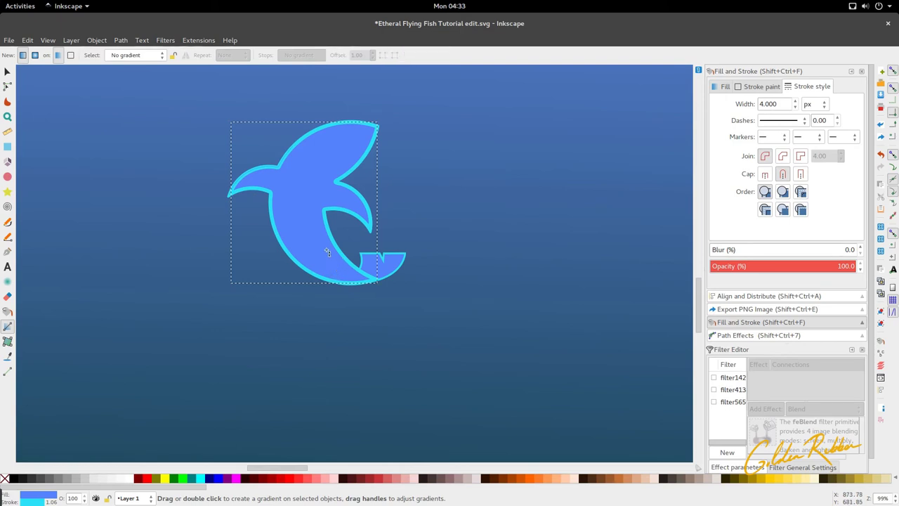
left_click_drag(332, 268, 304, 208)
key("s")
scroll(286, 246, "down", 3)
scroll(295, 251, "up", 3)
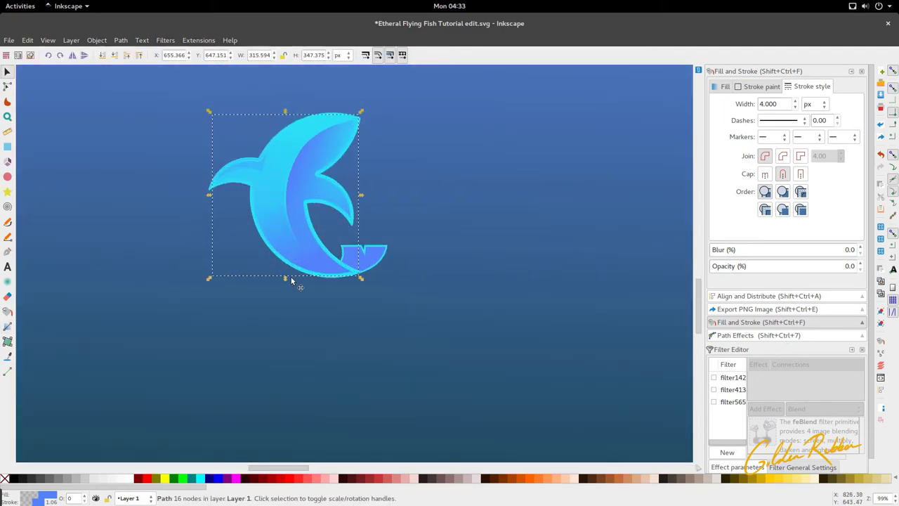
scroll(315, 220, "down", 2)
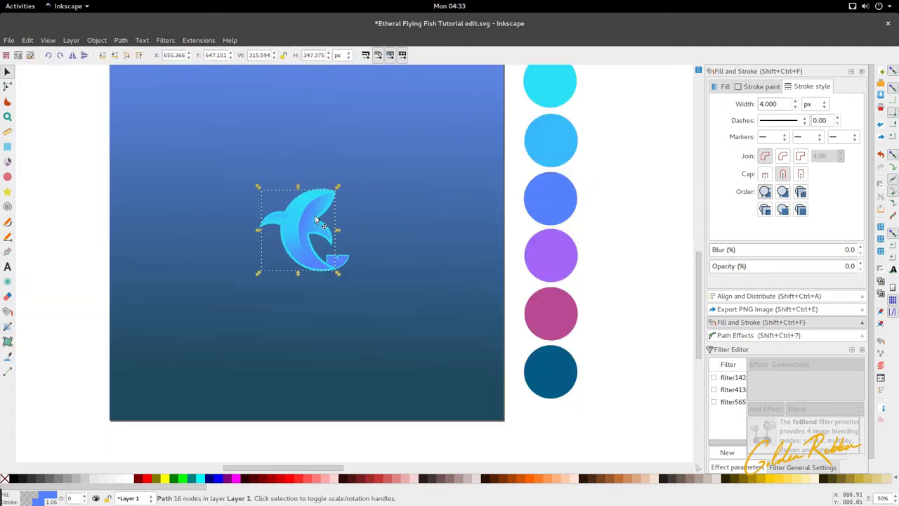
- Apply a linear gradient to the tail fin, running from its base at the body tip up past the notch to transparent
scroll(336, 258, "up", 3)
double_click(337, 261)
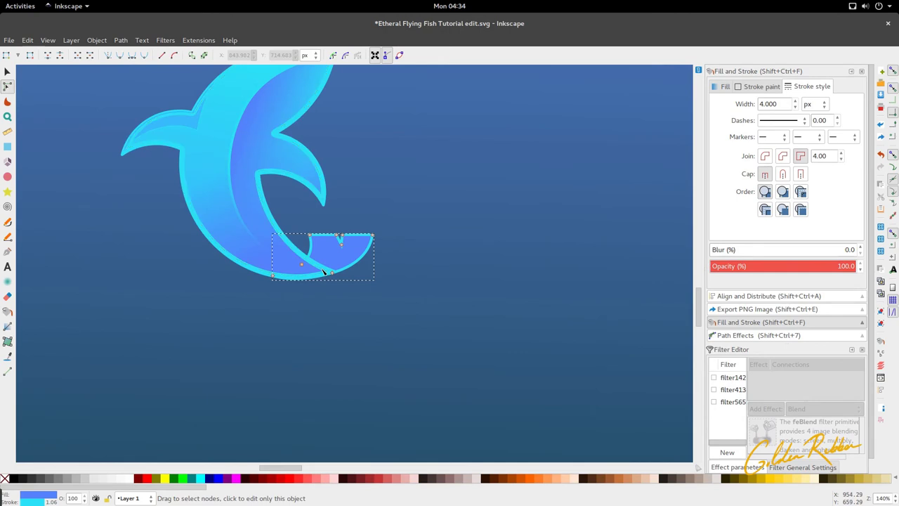
key("g")
mouse_move(337, 261)
left_mouse_down()
mouse_move(343, 235)
mouse_move(359, 222)
left_mouse_up()
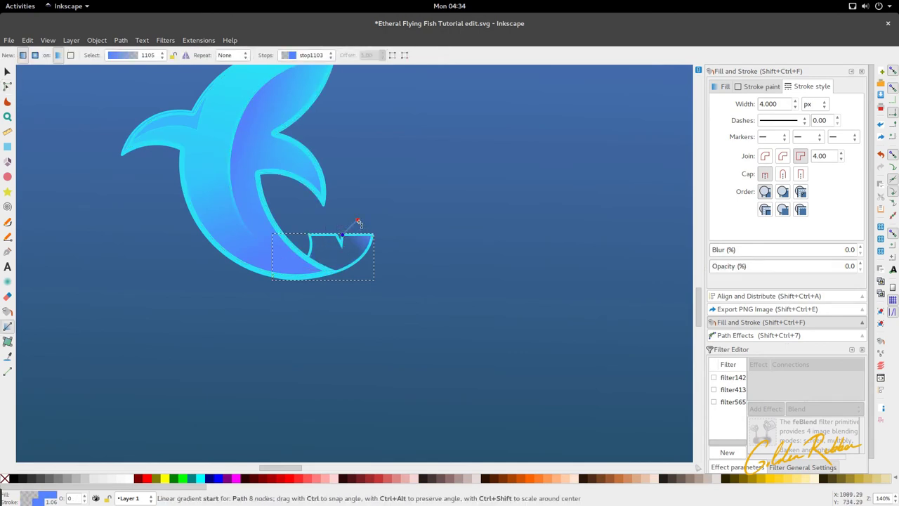
left_click(343, 237)
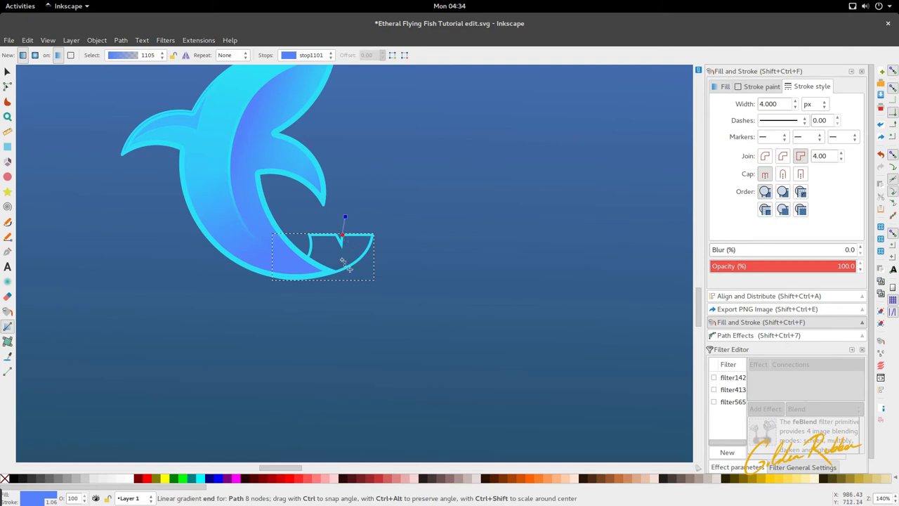
left_click_drag(343, 261, 343, 264)
key("5")
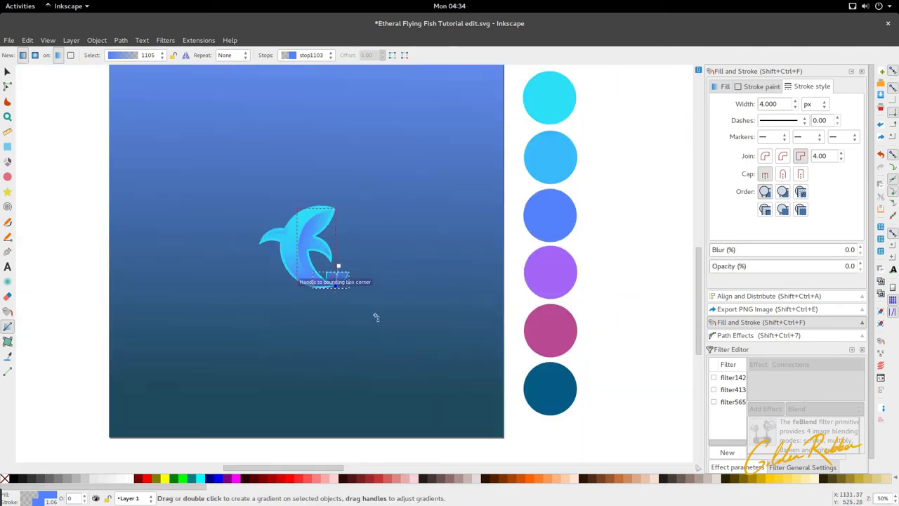
- Recolour the tail gradient's base stop with the magenta palette circle's colour (#ba4b95)
key("d")
scroll(548, 289, "down", 1)
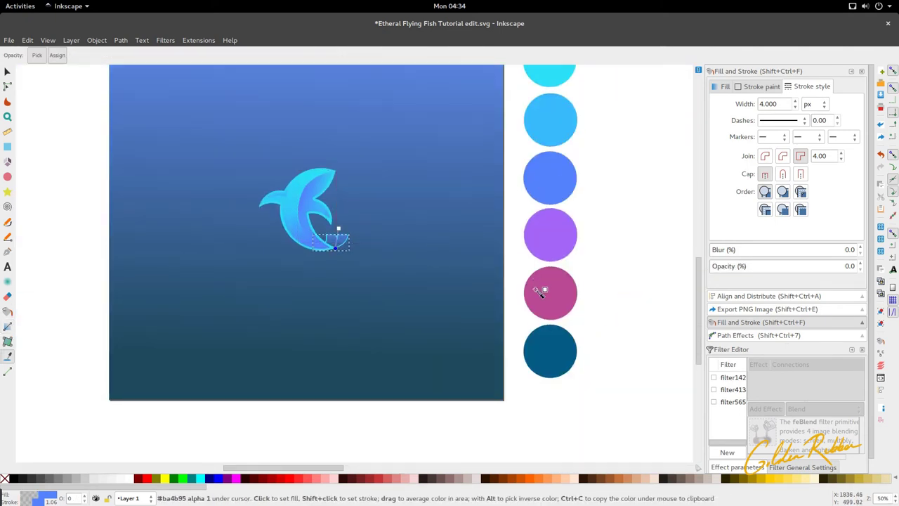
left_click(561, 280)
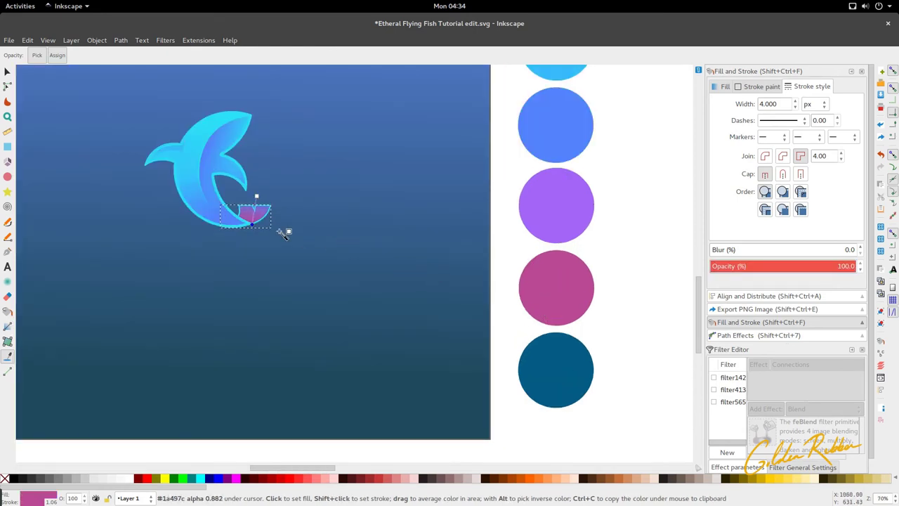
key("grave")
key("grave")
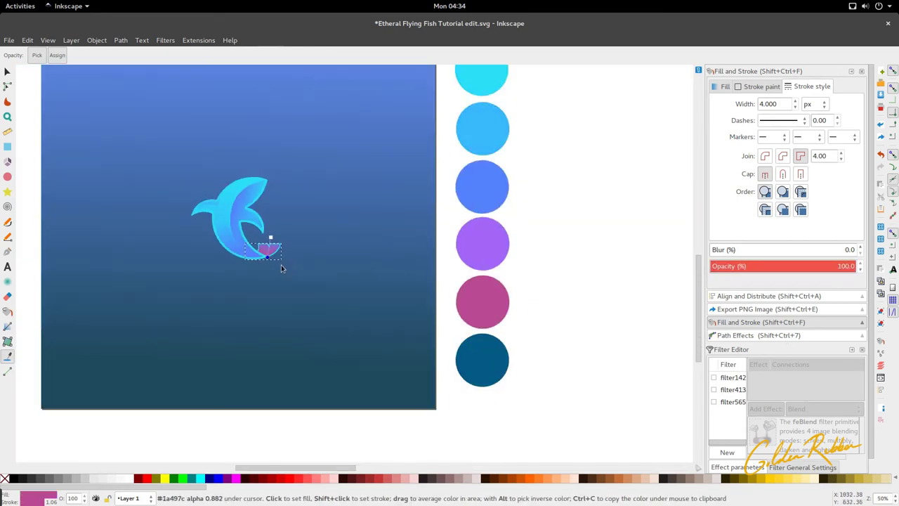
- Examine the coloured fish against the gradient background at several zoom levels
key("s")
left_click(296, 265)
scroll(316, 258, "left", 4)
scroll(369, 255, "up", 2)
scroll(369, 261, "down", 2)
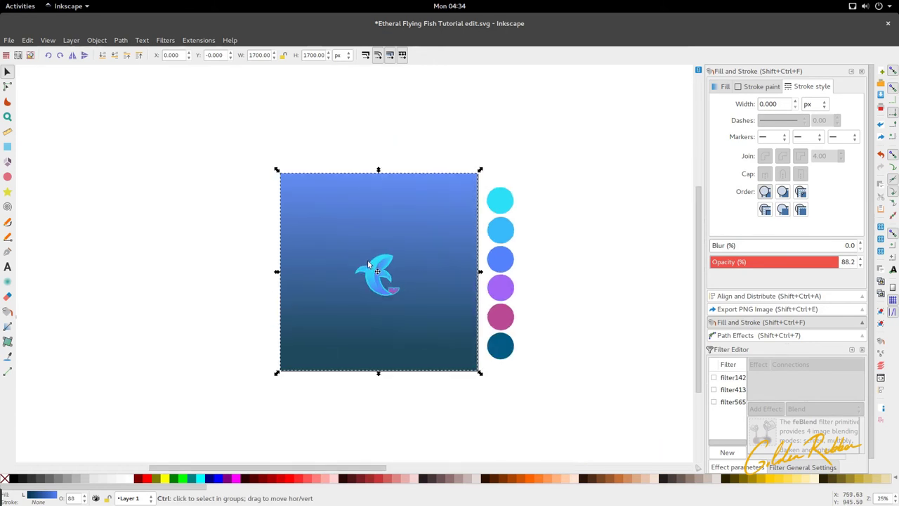
scroll(368, 268, "up", 4)
scroll(368, 267, "up", 1)
scroll(364, 267, "down", 3)
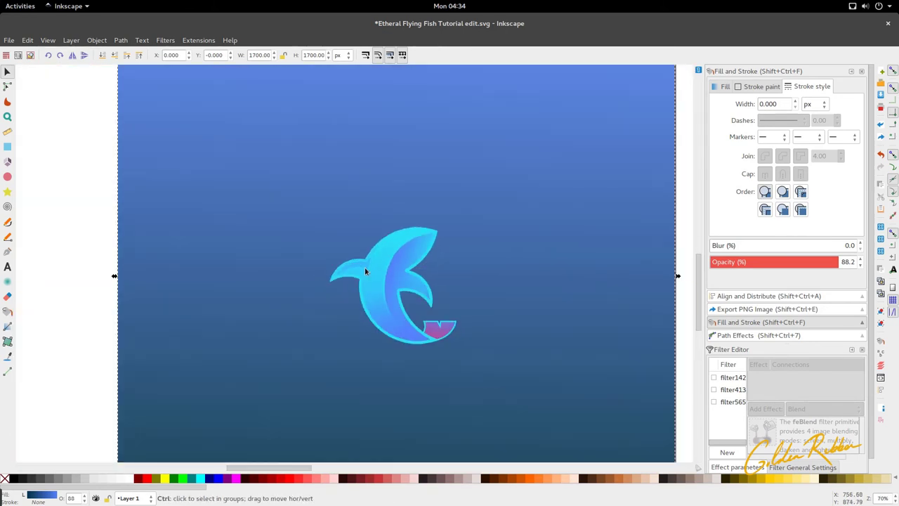
scroll(364, 270, "down", 4)
scroll(365, 269, "right", 3)
scroll(364, 269, "up", 4)
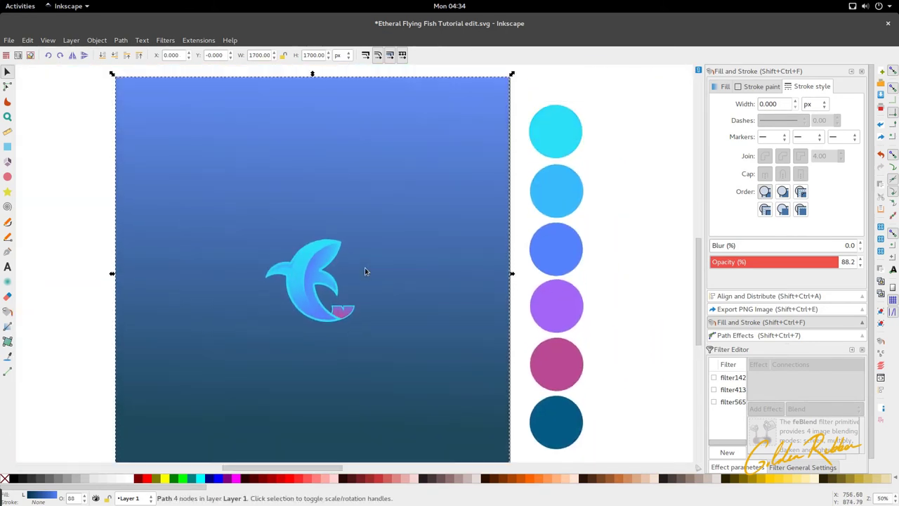
- Select all five fish shapes together and remove their strokes
scroll(364, 268, "down", 1)
left_click_drag(257, 436, 391, 217)
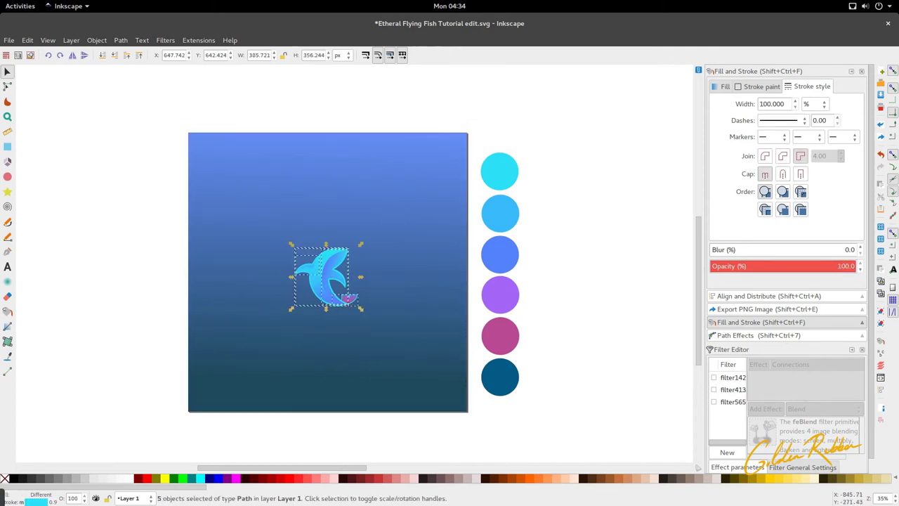
right_click(33, 502)
left_click(71, 491)
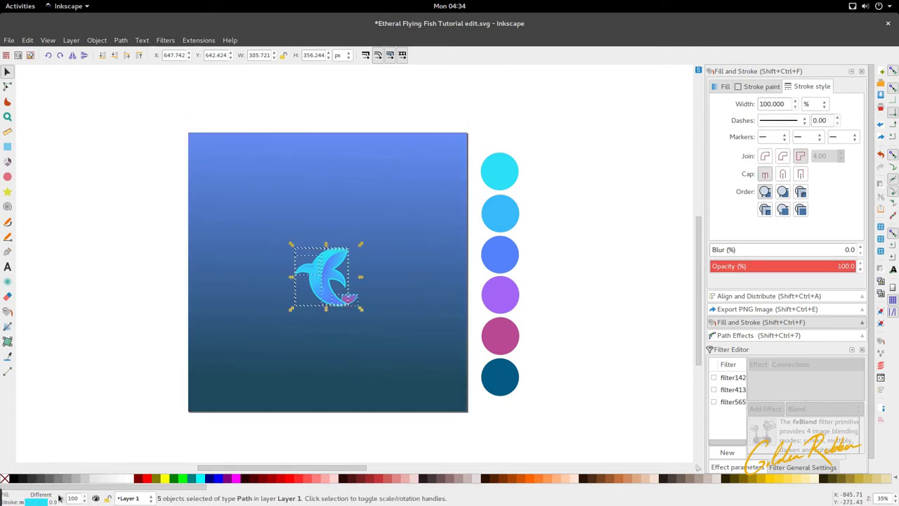
left_click(103, 388)
scroll(359, 289, "up", 2)
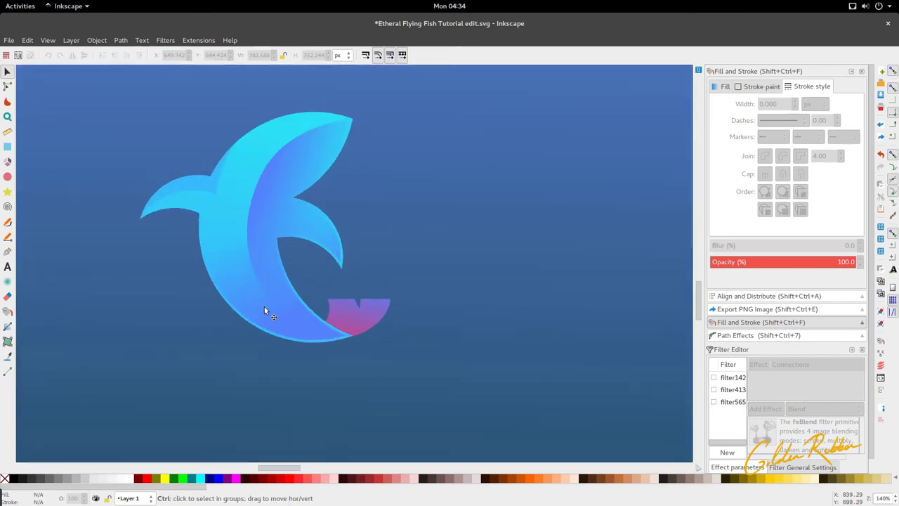
- Select all the fish shapes and scale them up together proportionally on the background
scroll(306, 300, "down", 2)
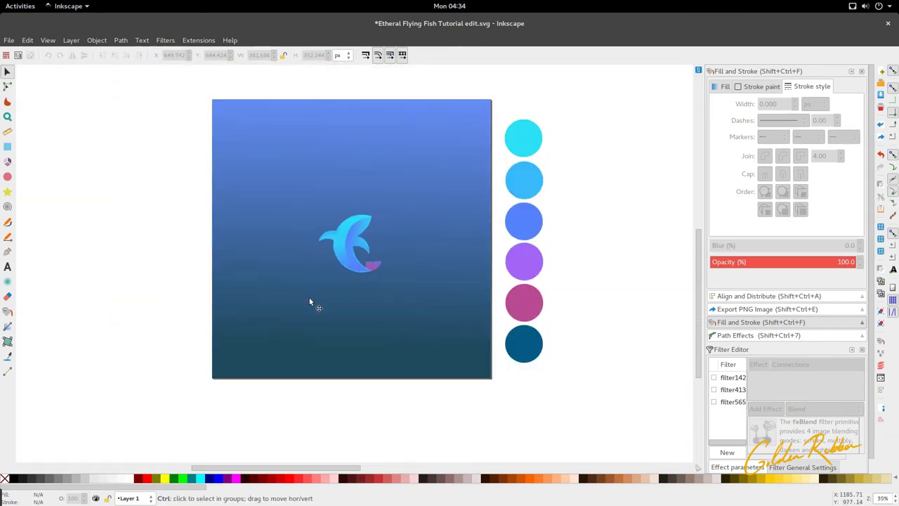
left_click_drag(305, 234, 414, 358)
left_click(394, 437)
- Try to recolour the tail gradient's base stop with the medium blue palette circle's colour (#5483fc)
scroll(391, 301, "up", 4)
left_click(389, 356)
key("n")
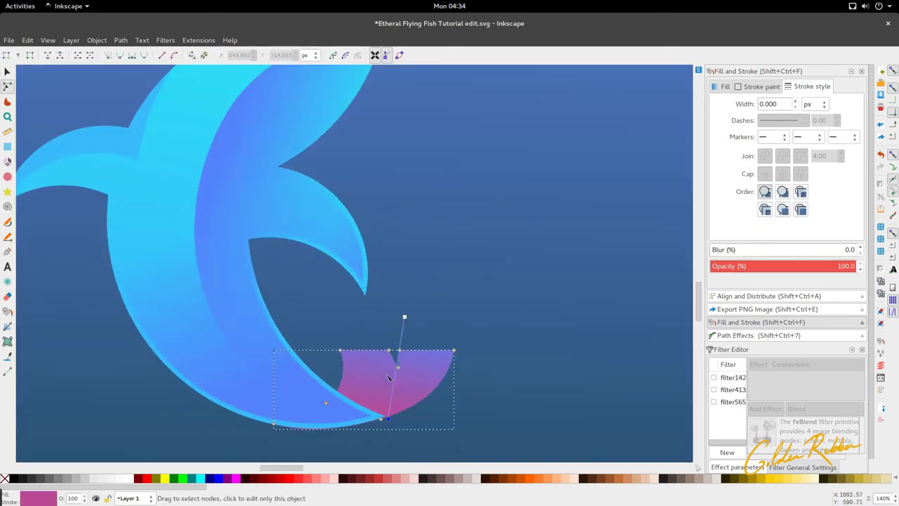
scroll(373, 345, "down", 3)
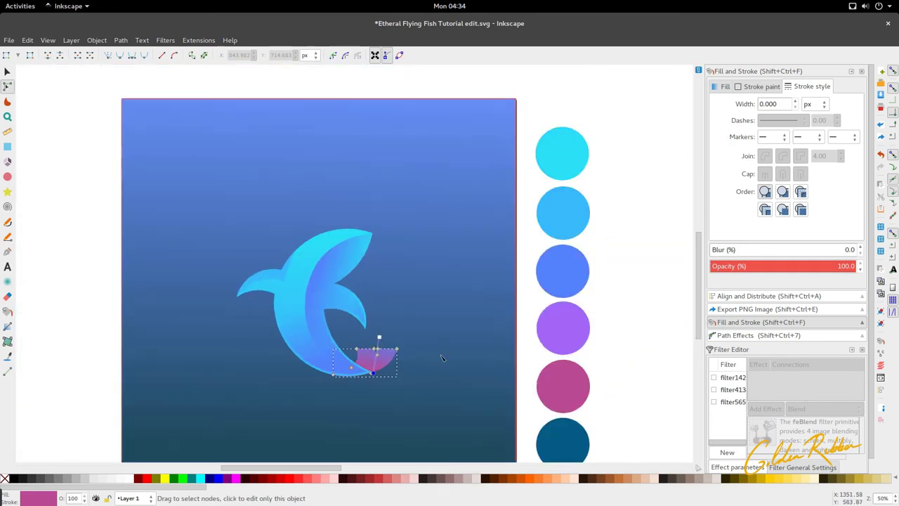
key("d")
left_click_drag(562, 272, 562, 272)
key("ctrl+z")
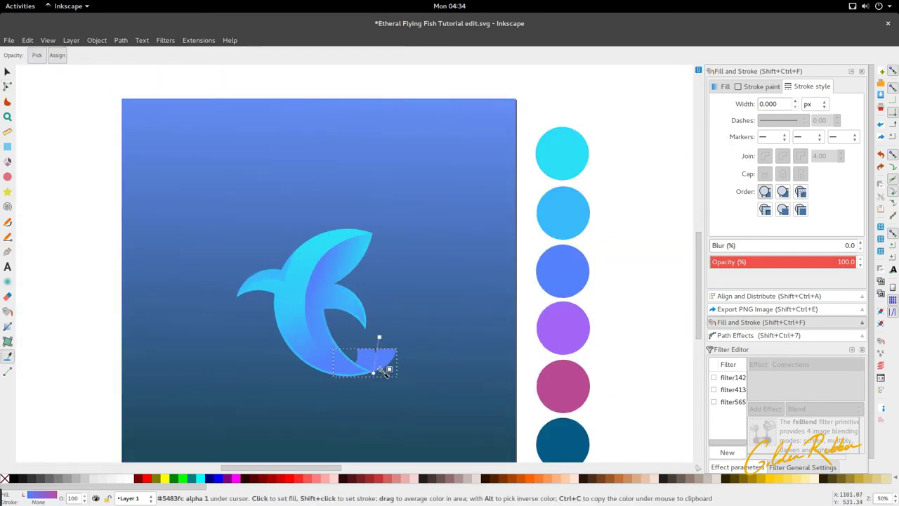
scroll(390, 364, "down", 2)
key("s")
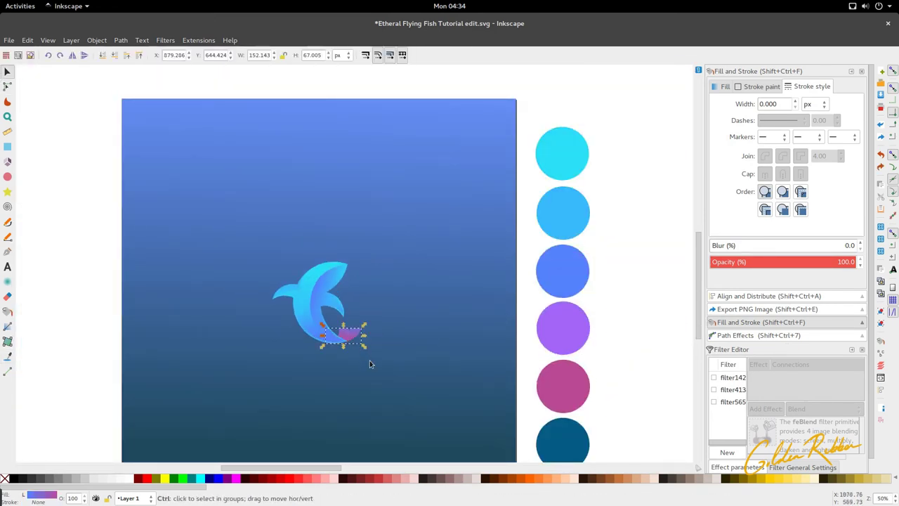
key("ctrl+shift+z")
scroll(383, 373, "up", 2)
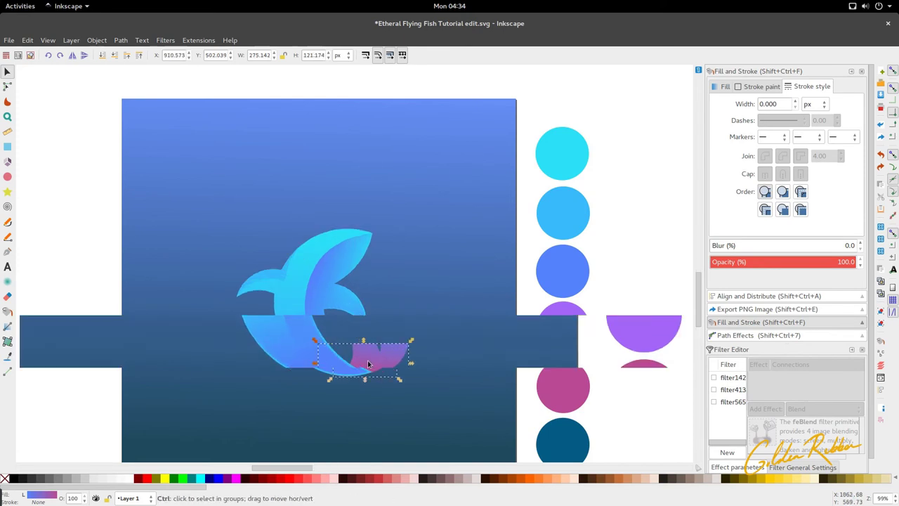
- Add a middle stop to the tail's gradient and colour it with the medium blue palette circle's colour (#5483fc)
key("n")
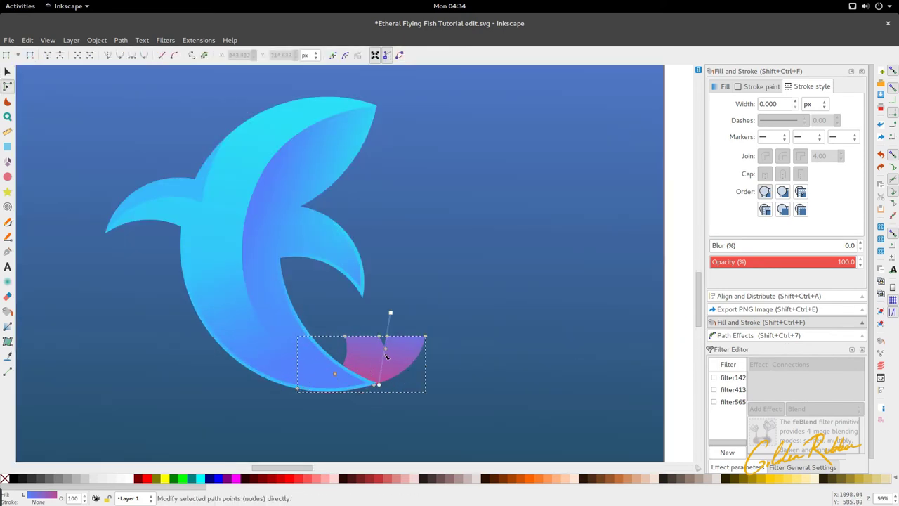
key("g")
left_click(383, 358, "ctrl+alt")
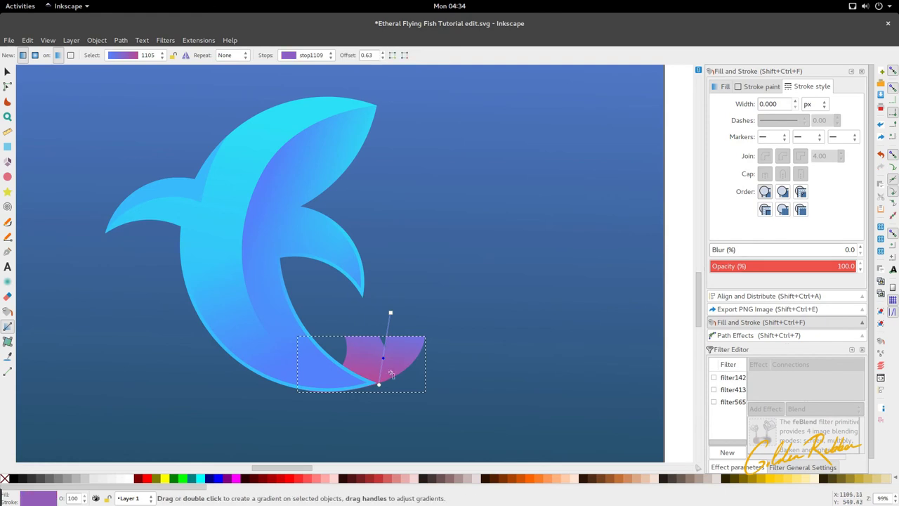
scroll(365, 330, "down", 2)
key("d")
left_click(573, 256)
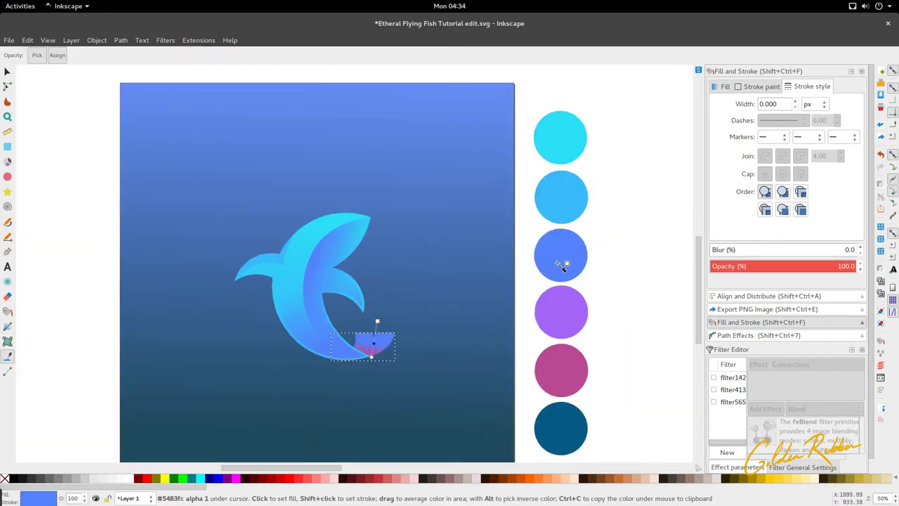
- Move the tail gradient's middle stop closer to the base so the magenta covers only the tail's root
scroll(375, 359, "up", 3)
left_click_drag(377, 351, 376, 362)
key("s")
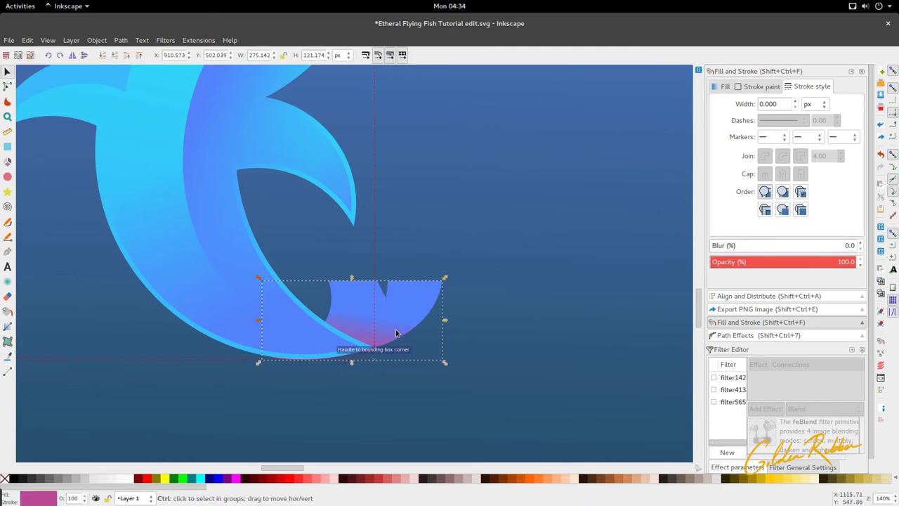
scroll(346, 317, "down", 2)
scroll(283, 292, "down", 2)
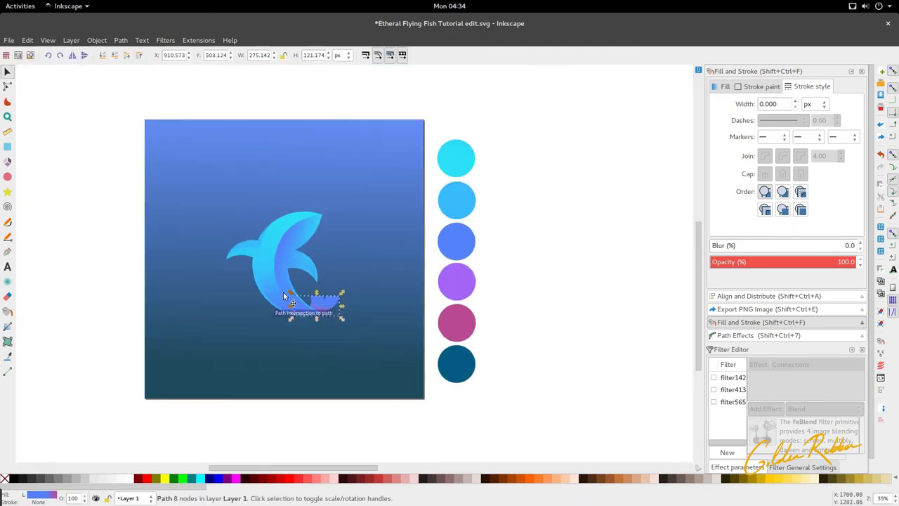
scroll(274, 244, "up", 3)
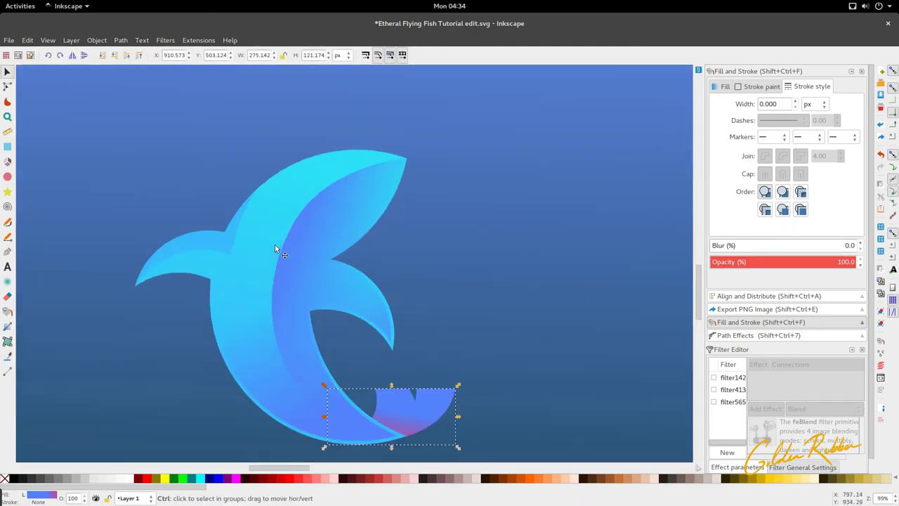
scroll(275, 244, "up", 3)
scroll(275, 245, "down", 3)
scroll(274, 244, "up", 1)
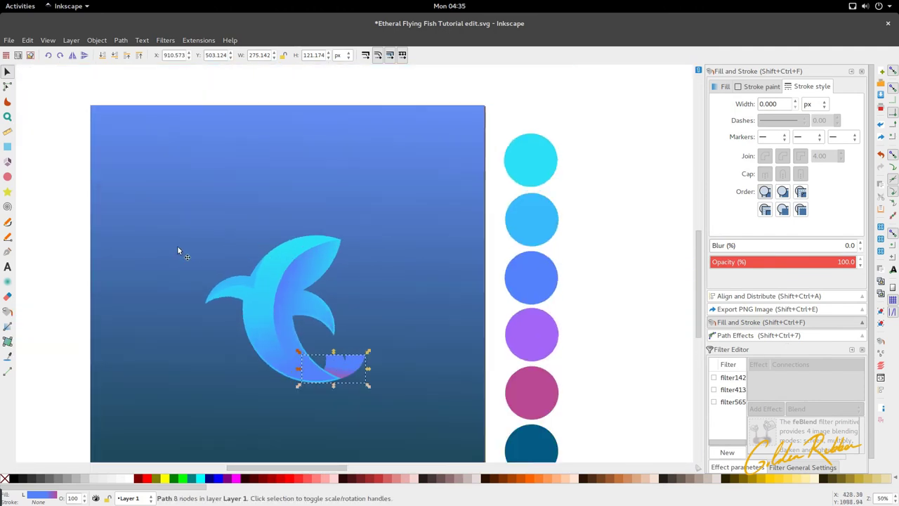
- Start a Bezier path at the fish's snout tip and curve it along the inner body edge down towards the tail
key("p")
scroll(337, 171, "down", 3)
scroll(326, 172, "up", 1)
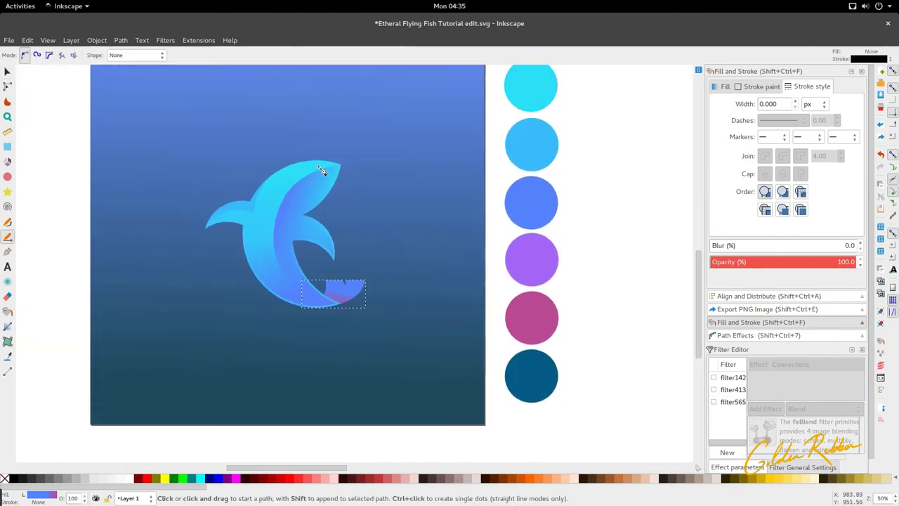
scroll(322, 173, "down", 1)
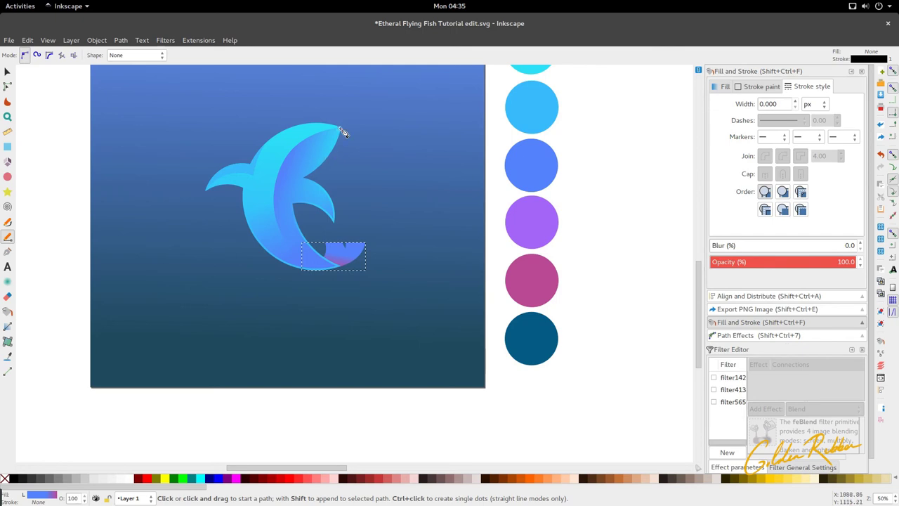
scroll(343, 140, "up", 3)
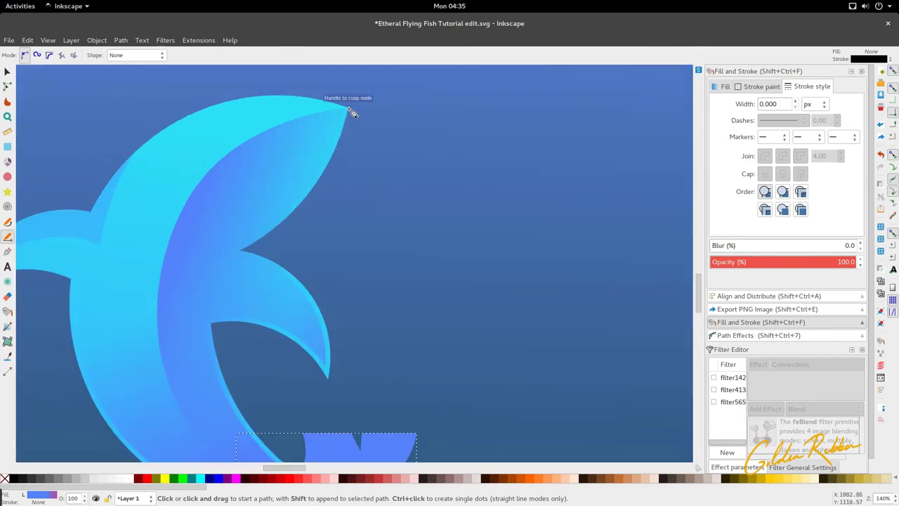
left_click(348, 109)
scroll(324, 120, "down", 2)
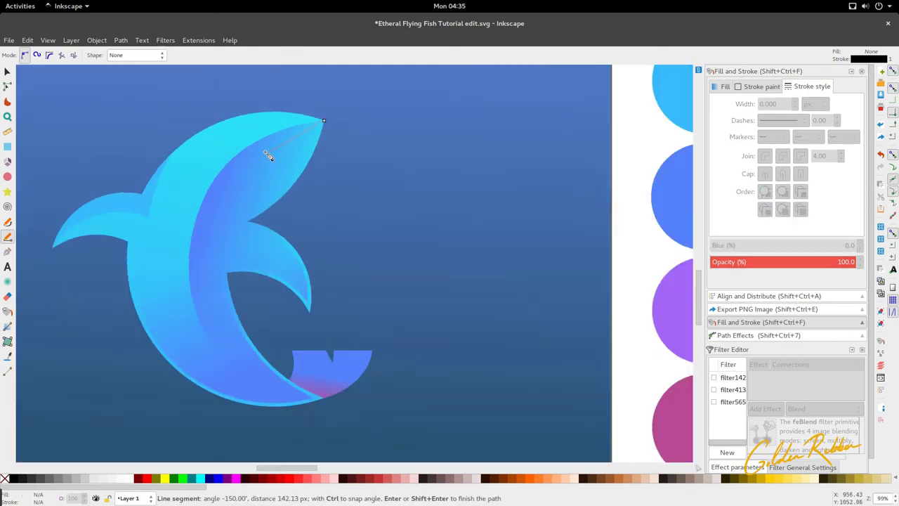
left_click_drag(220, 196, 204, 250)
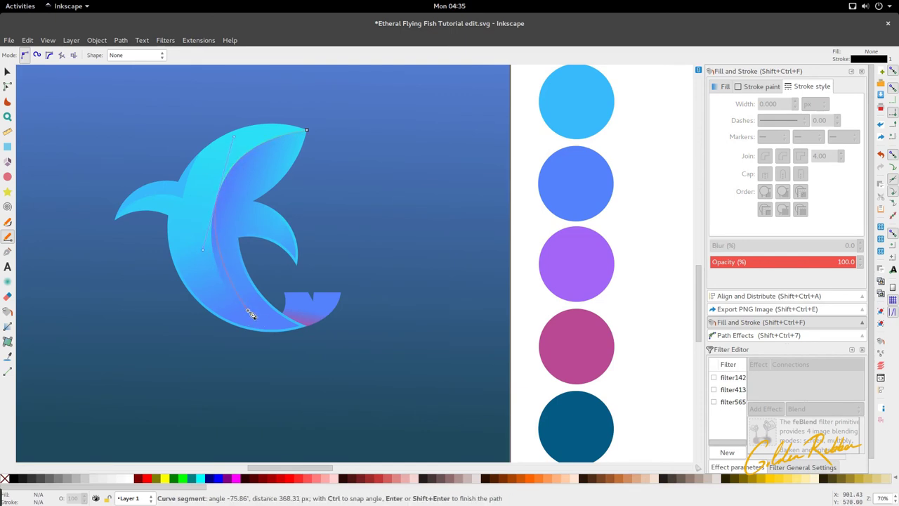
left_click_drag(251, 314, 281, 332)
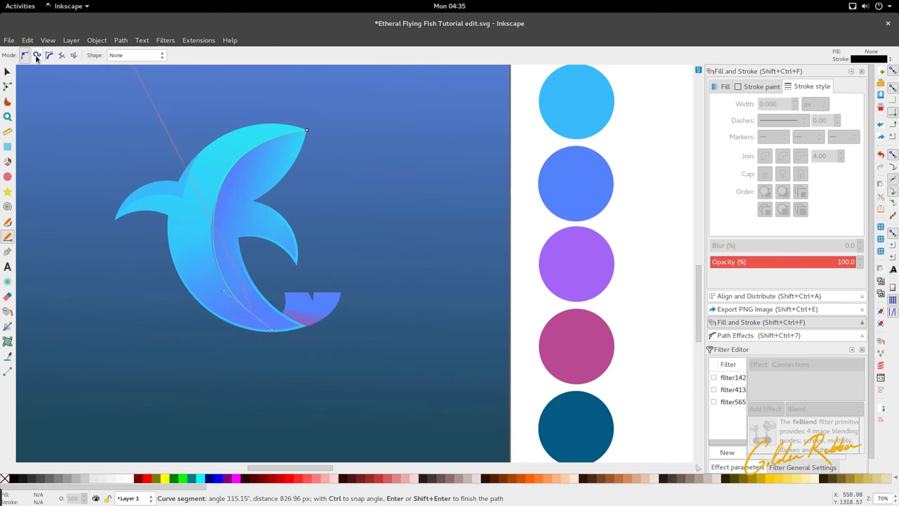
- Set the path's shape to Ellipse and finish the curve where the body meets the tail
left_click(116, 56)
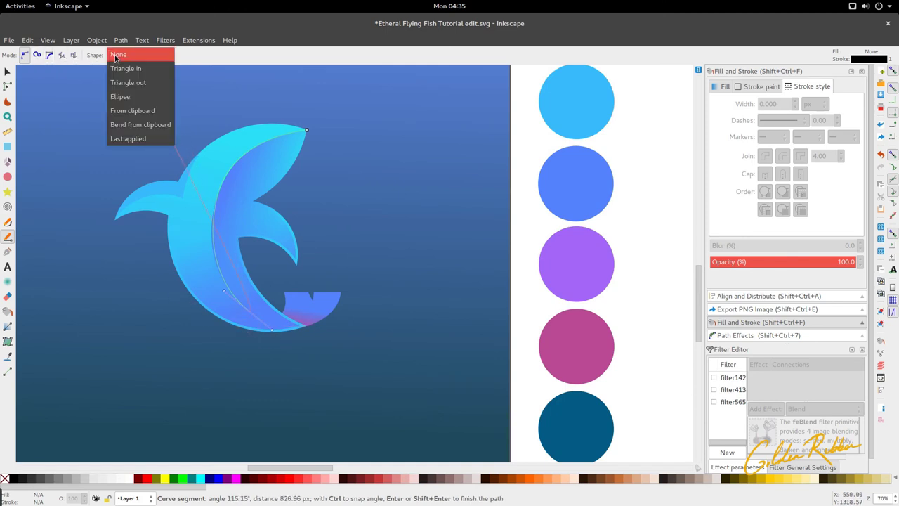
left_click(120, 96)
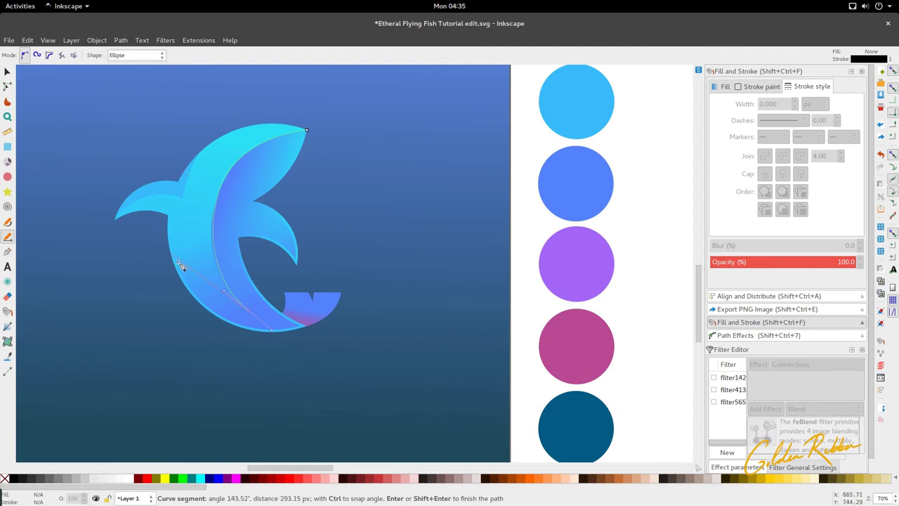
double_click(304, 326)
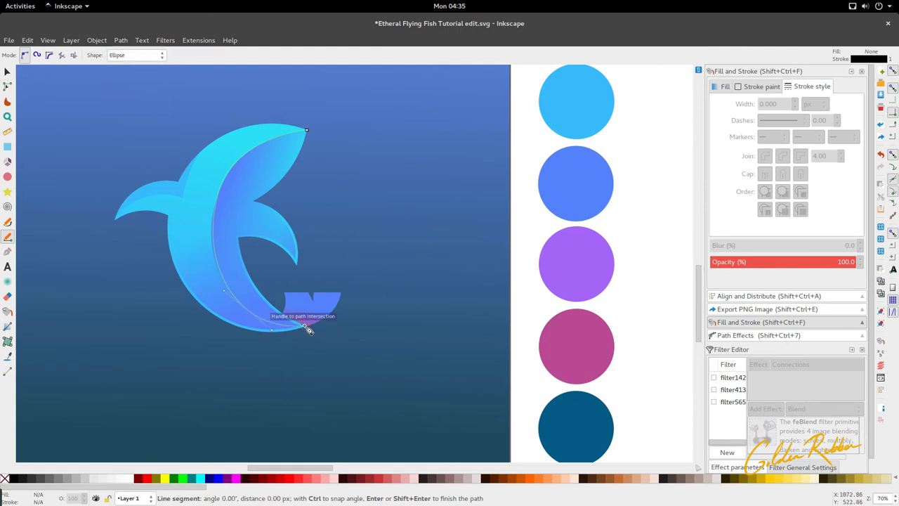
key("s")
scroll(291, 175, "down", 1)
scroll(261, 277, "up", 2)
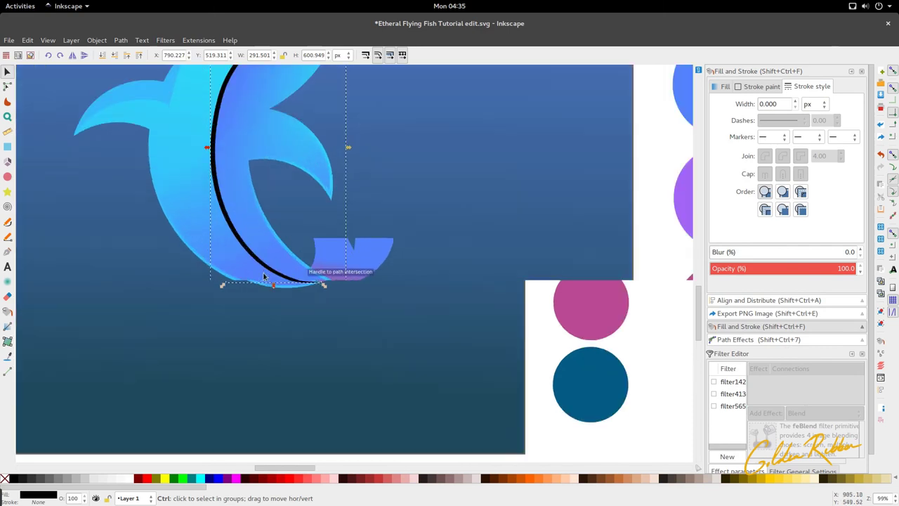
scroll(191, 140, "up", 1)
scroll(294, 146, "down", 1)
scroll(282, 206, "down", 1)
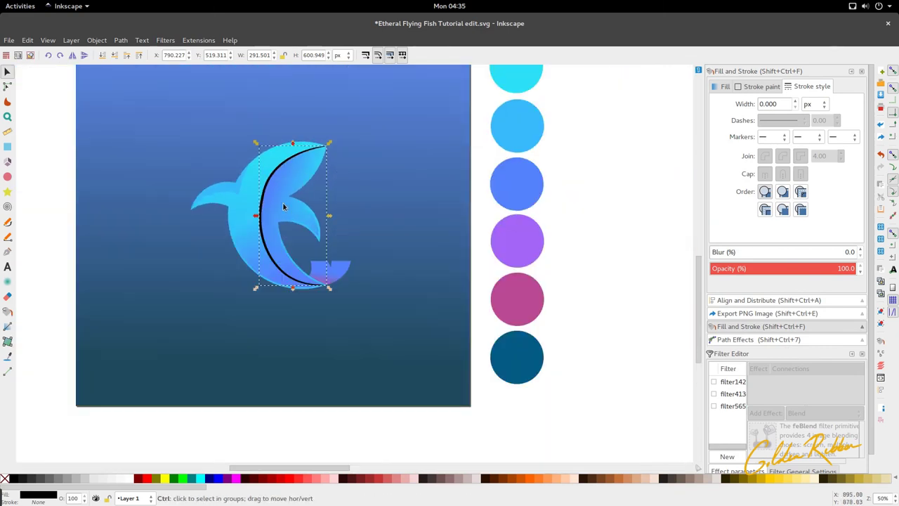
scroll(293, 207, "up", 2)
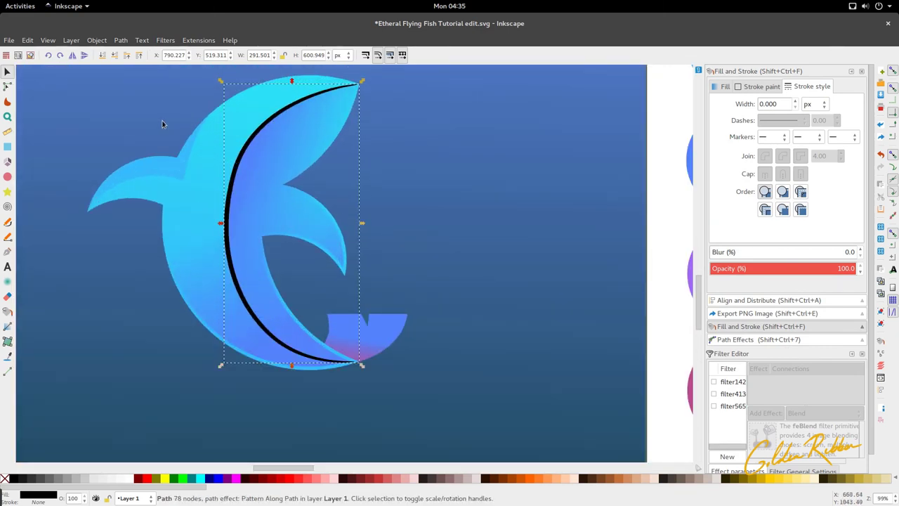
- Open the curve's Pattern Along Path effect, try a width of 0.1, and set the width to 0.5
left_click(123, 42)
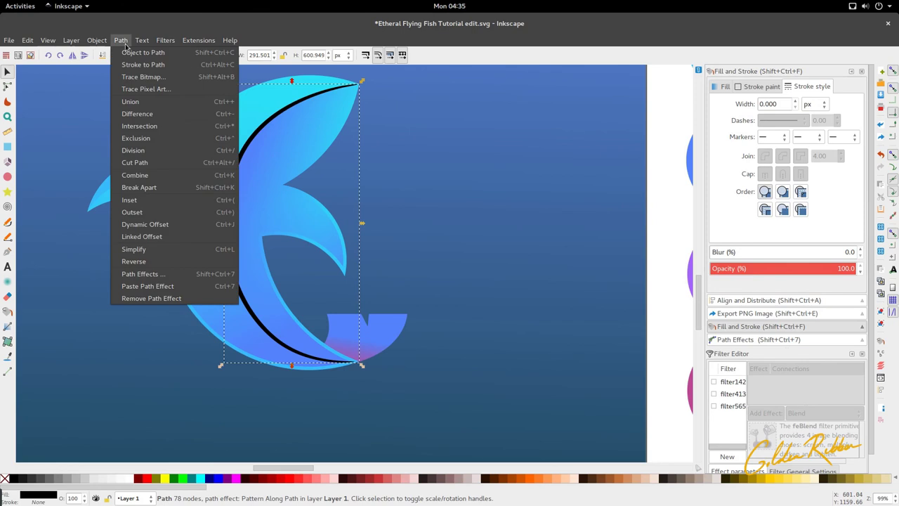
left_click(134, 274)
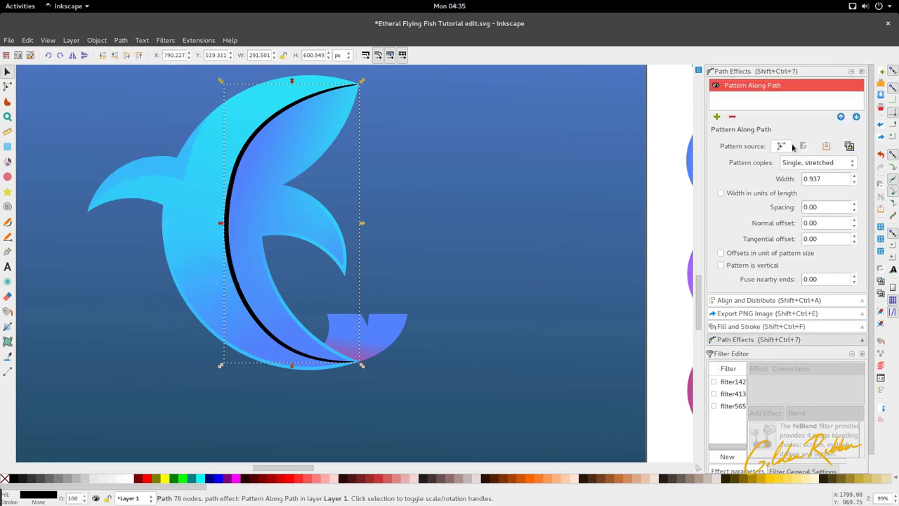
left_click_drag(824, 179, 770, 179)
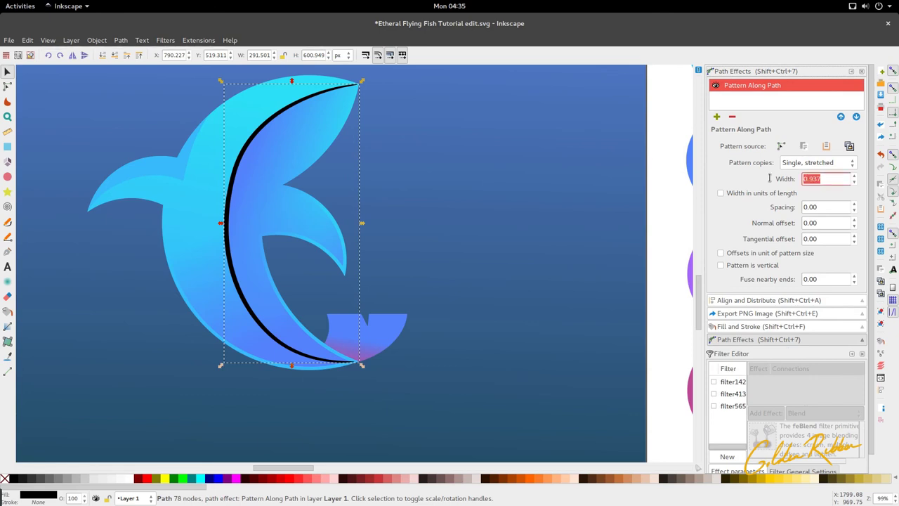
type("0.1")
key("Return")
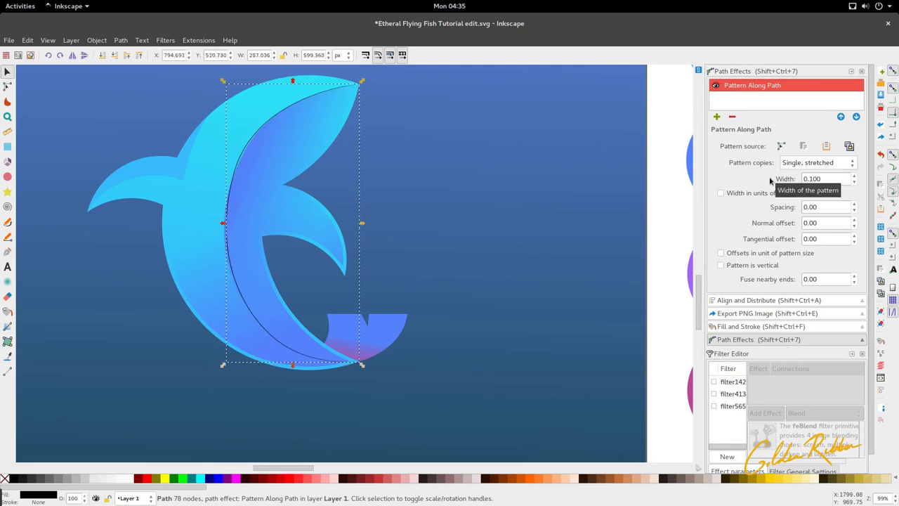
left_click_drag(822, 178, 791, 179)
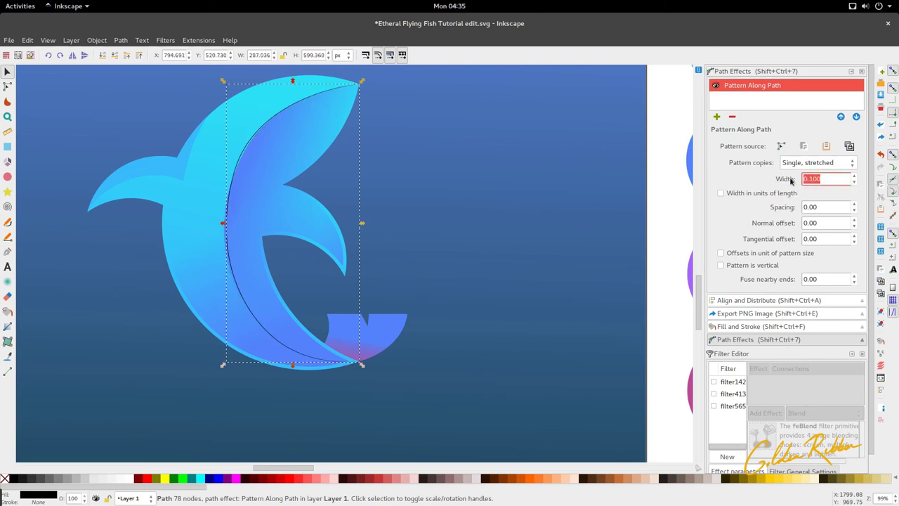
type("0.5")
key("Return")
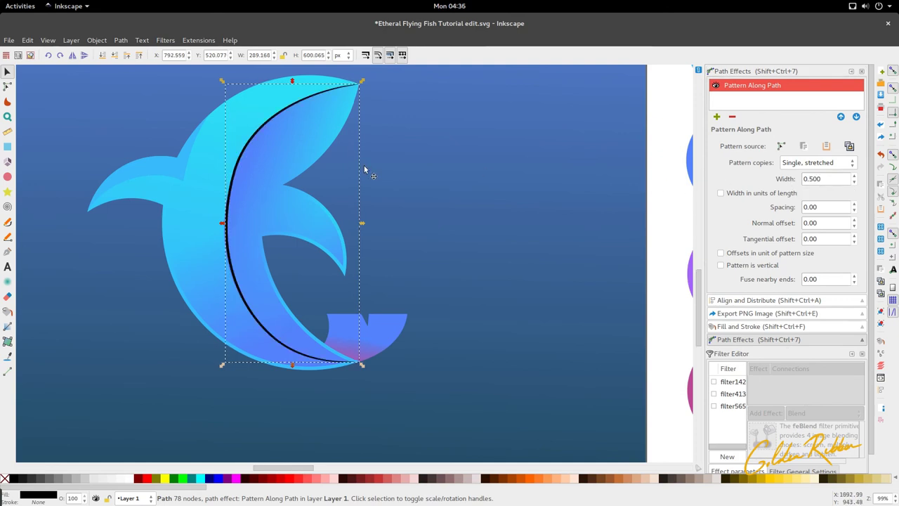
- Fill the tapered curve along the body with the cyan palette circle's colour (#2ce1f6), without a stroke
scroll(364, 165, "down", 2)
left_click(341, 267)
scroll(330, 253, "up", 4)
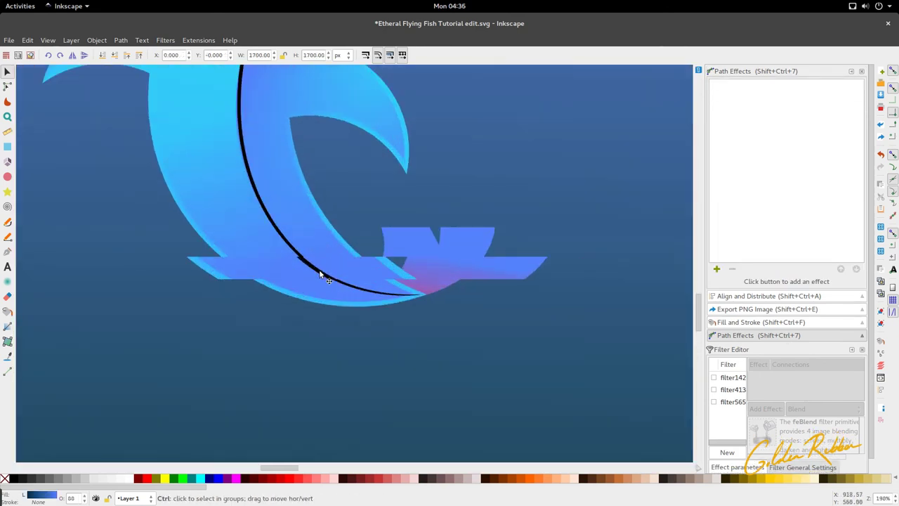
double_click(325, 281)
scroll(327, 254, "down", 3)
scroll(332, 239, "up", 5)
scroll(339, 222, "down", 1)
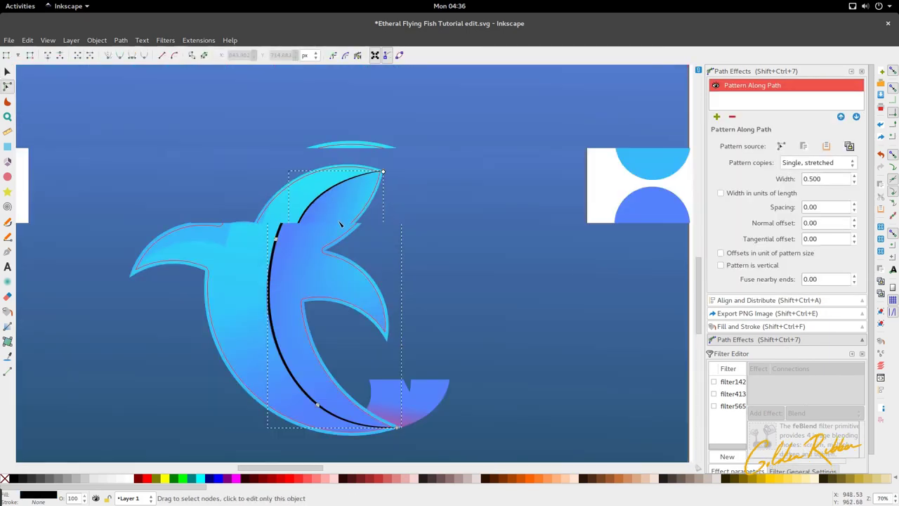
scroll(341, 223, "down", 2)
key("d")
left_click(495, 141, "shift")
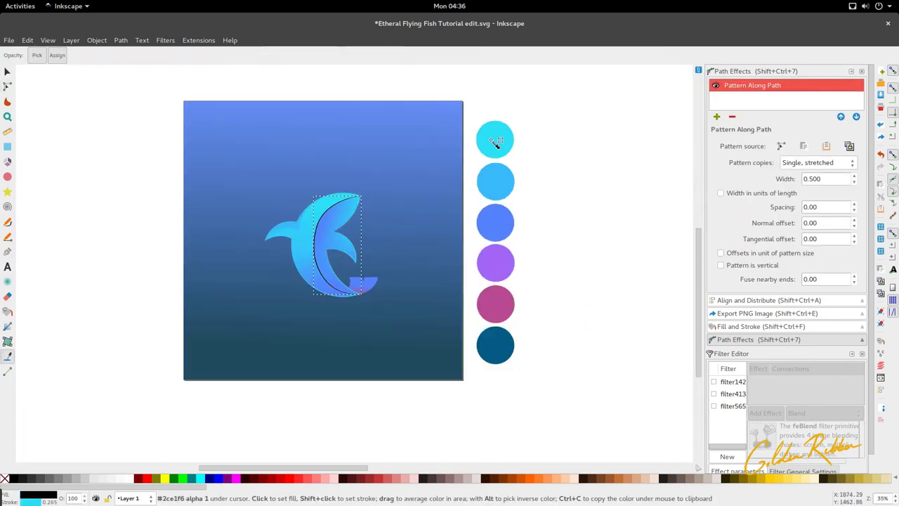
left_click(495, 143)
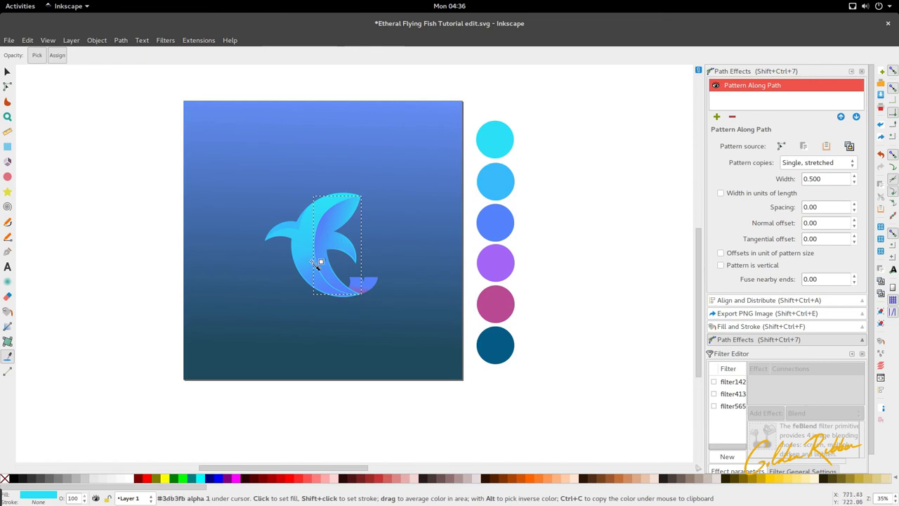
key("s")
scroll(325, 230, "up", 3)
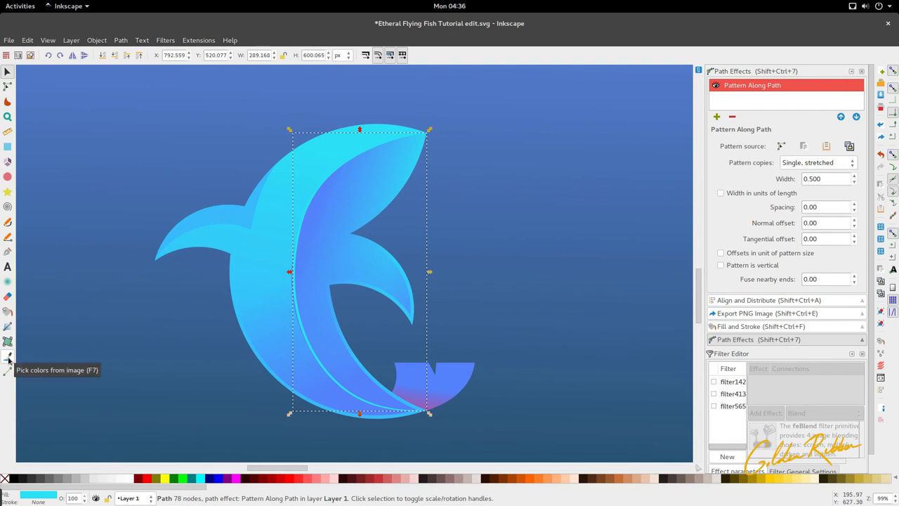
- Nudge the highlight curve's upper node so the line follows the inner body edge more closely
scroll(239, 276, "down", 2)
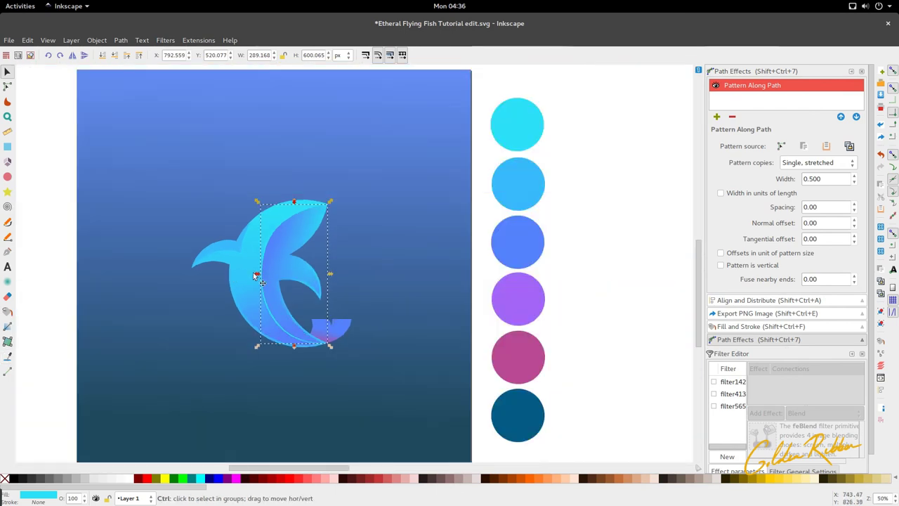
scroll(263, 284, "up", 3)
key("n")
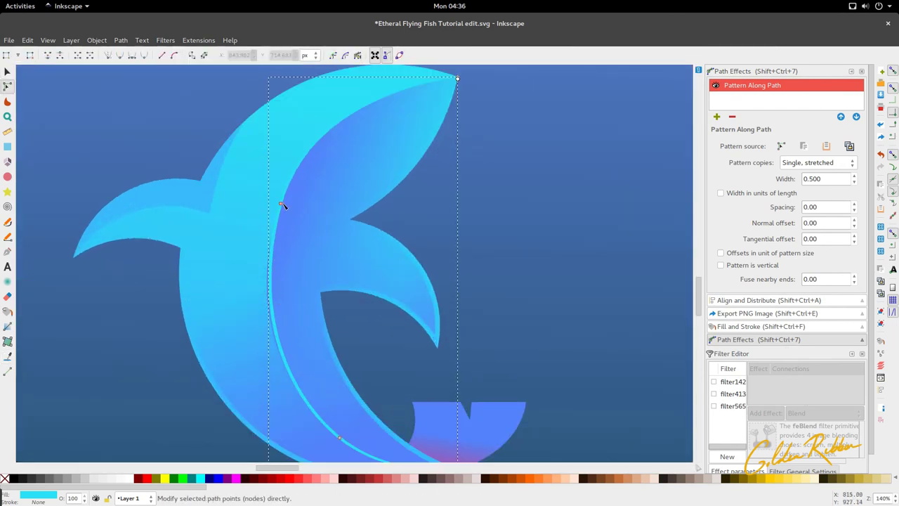
left_click_drag(281, 204, 278, 209)
key("s")
scroll(279, 208, "down", 2)
scroll(279, 209, "down", 1)
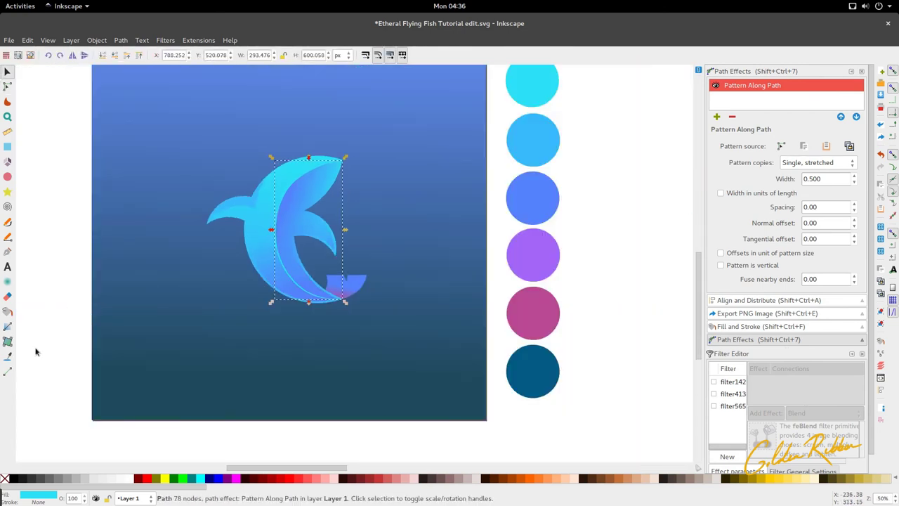
- Give the highlight line a linear cyan-to-transparent gradient running from its upper bend down to just below the fish's body
left_click(7, 326)
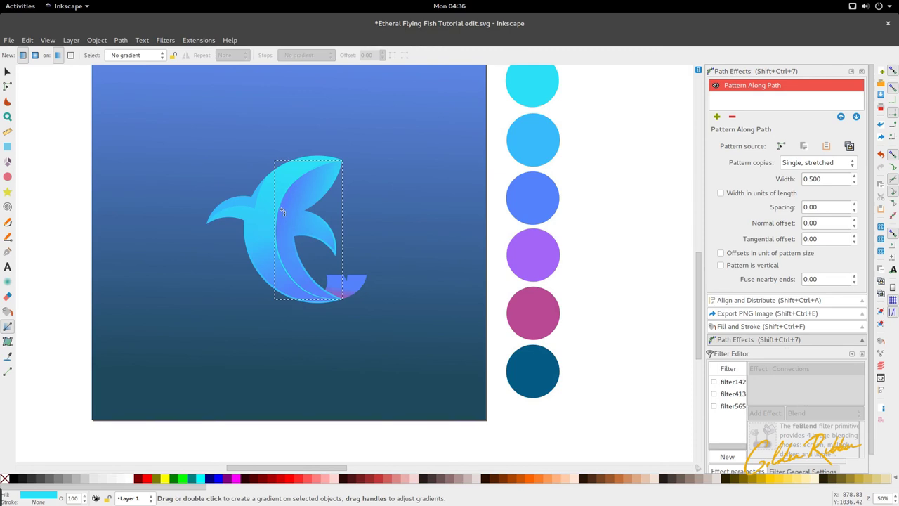
left_click_drag(295, 180, 283, 212)
left_click_drag(276, 257, 293, 308)
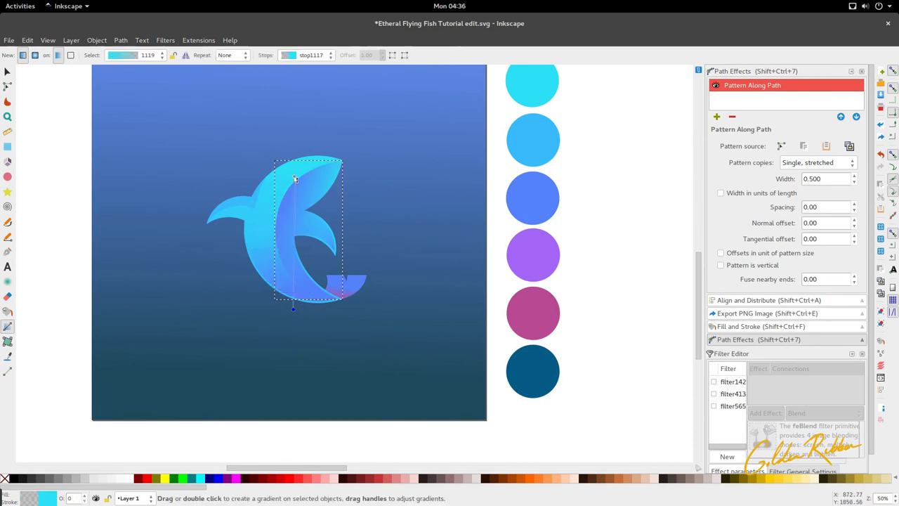
- Lighten the highlight gradient's opaque cyan stop to #74ebf9
left_click(120, 41)
mouse_move(102, 40)
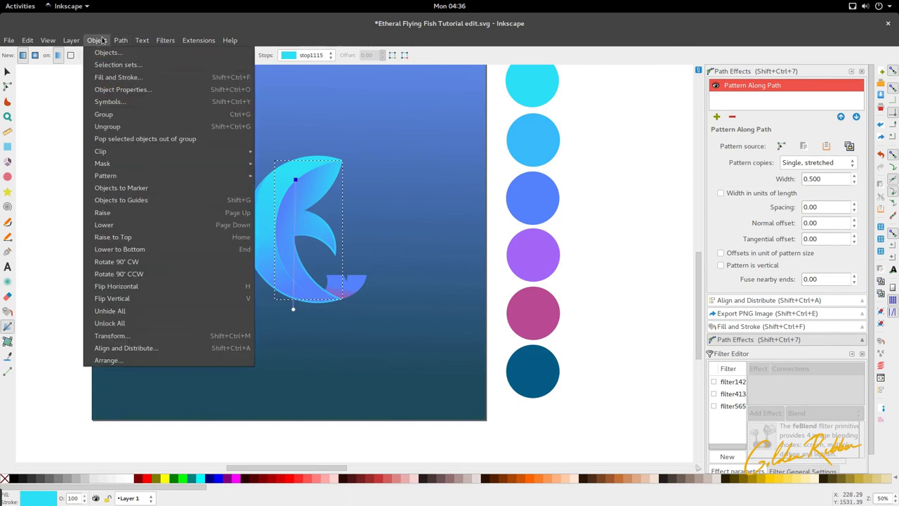
left_click(118, 77)
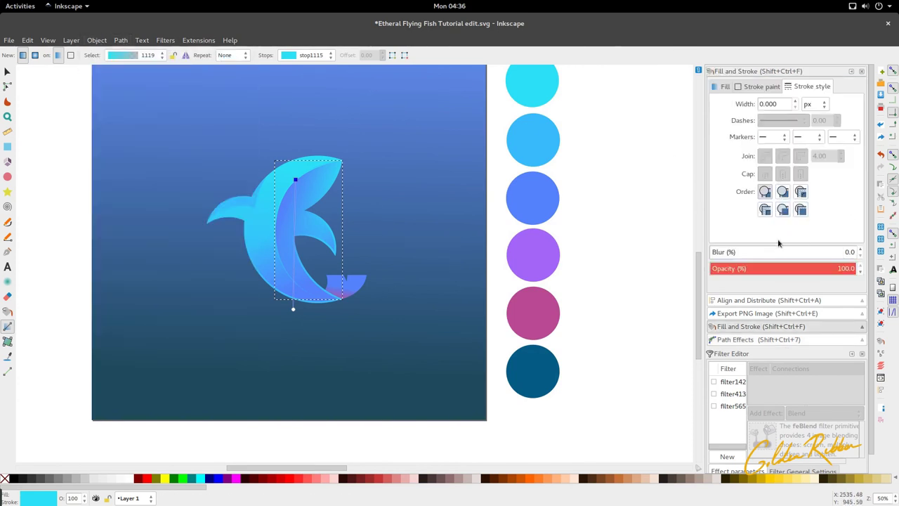
left_click(723, 87)
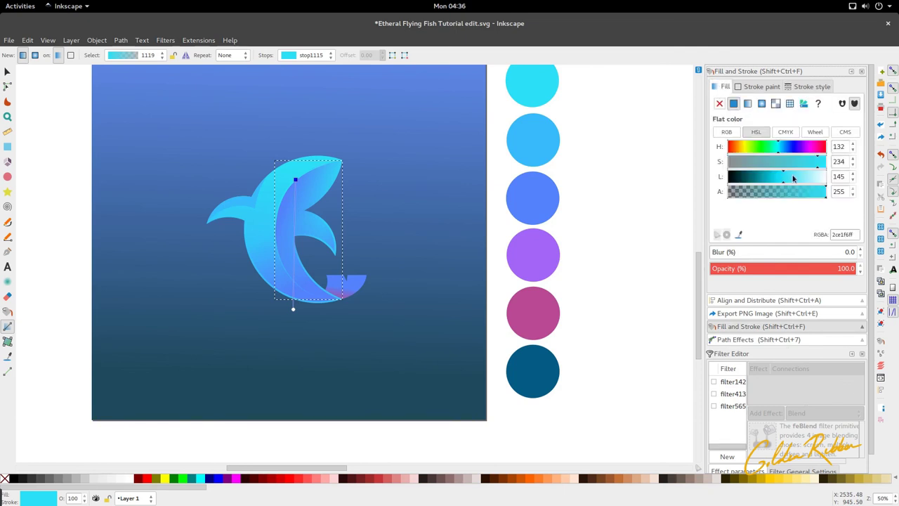
left_click_drag(793, 178, 796, 180)
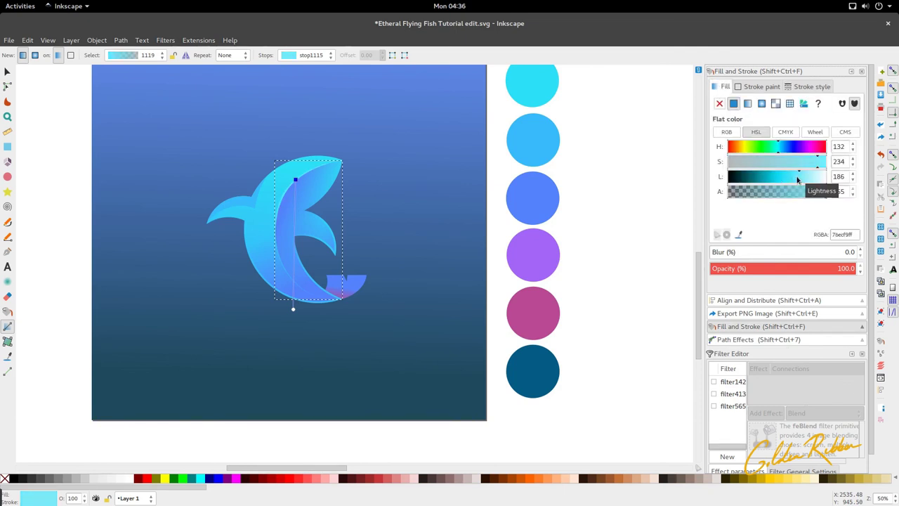
- Fine-tune the highlight line's width from its end at the snout tip
key("s")
scroll(327, 158, "up", 1)
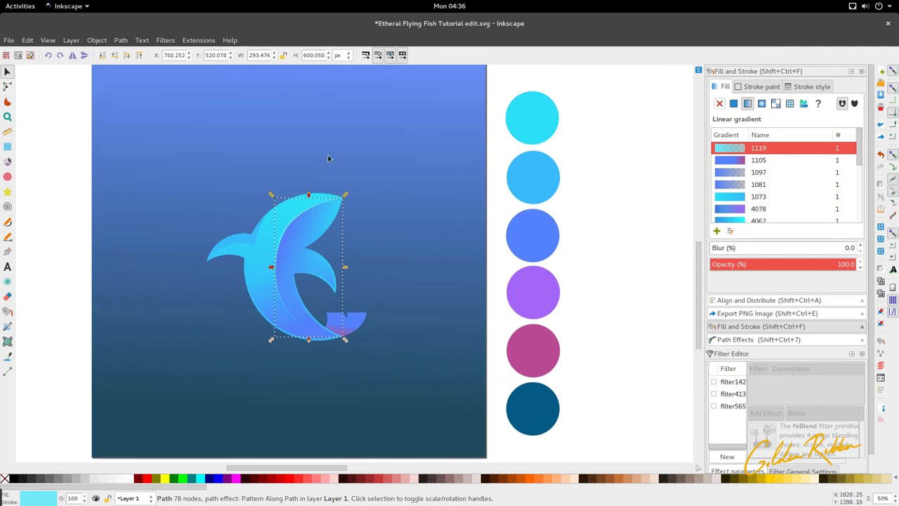
scroll(317, 209, "up", 4)
key("n")
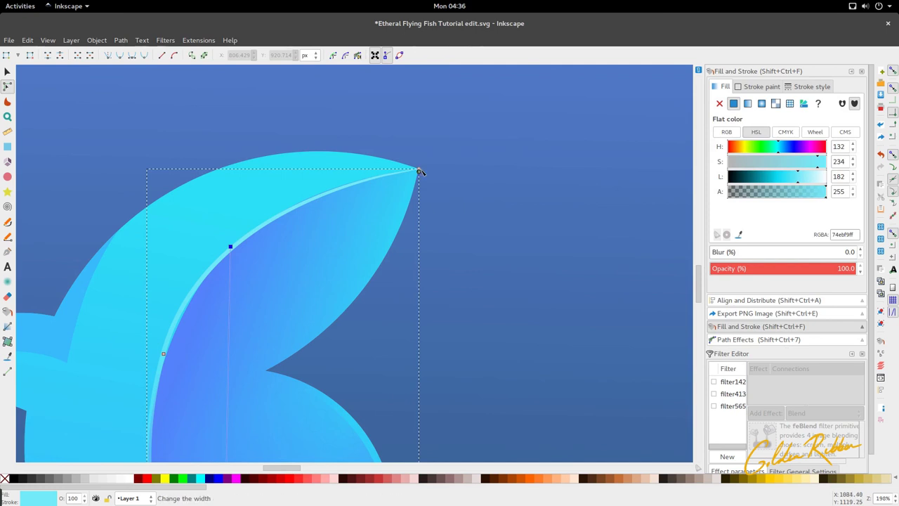
left_click_drag(419, 171, 403, 171)
left_click(441, 160)
scroll(359, 151, "down", 4)
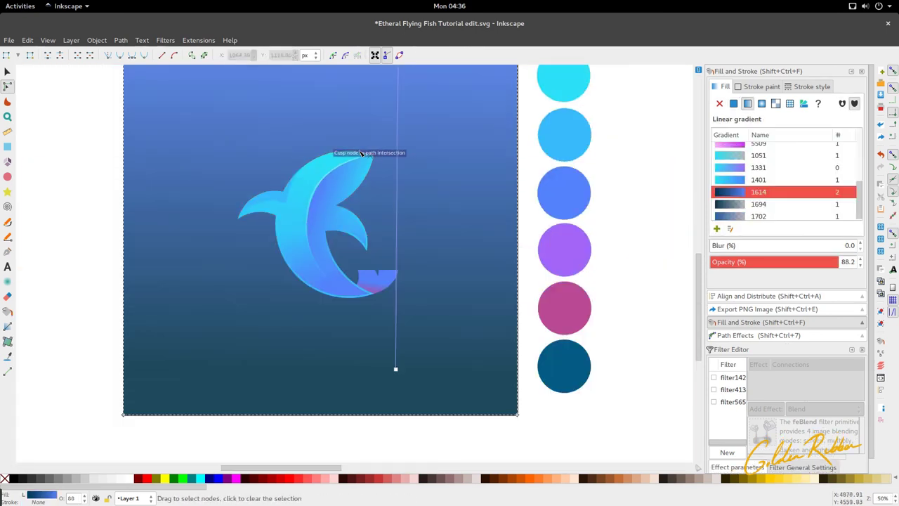
- Shift the body shading's blue-to-transparent gradient lower, placing its end well below the fish's body
key("s")
scroll(303, 269, "down", 2)
scroll(313, 269, "up", 3)
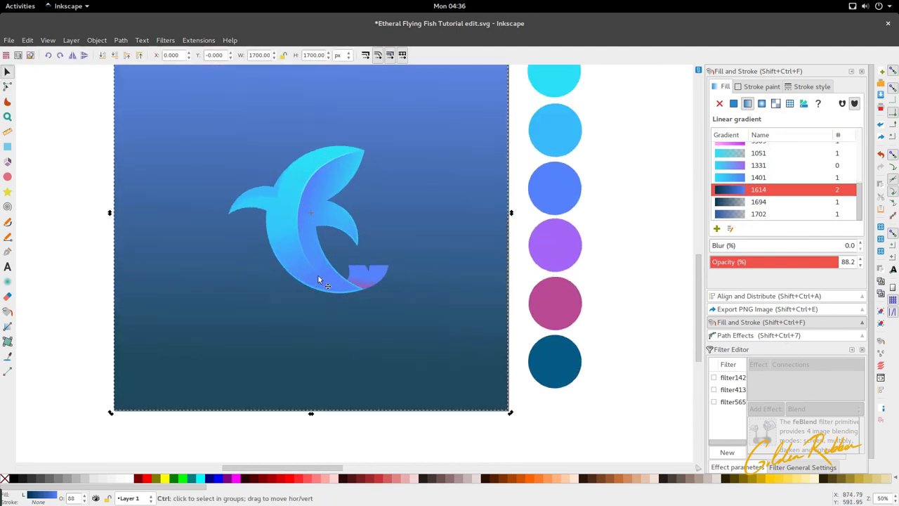
left_click(324, 285)
scroll(324, 286, "up", 3)
key("n")
scroll(320, 301, "down", 2)
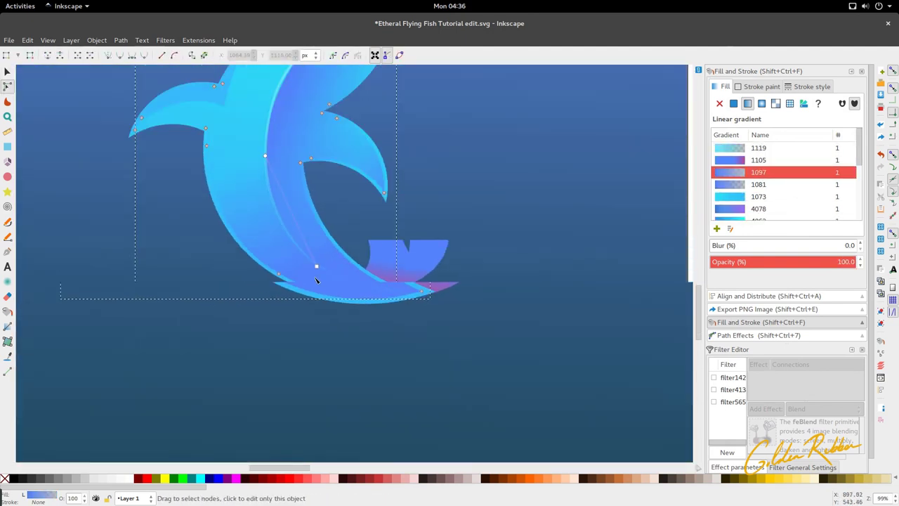
key("g")
left_click_drag(319, 267, 344, 347)
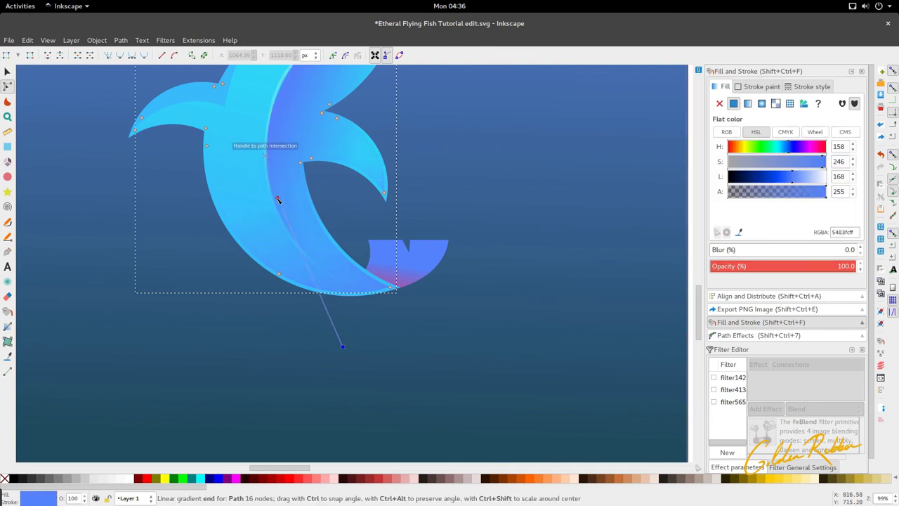
key("s")
scroll(334, 168, "down", 4)
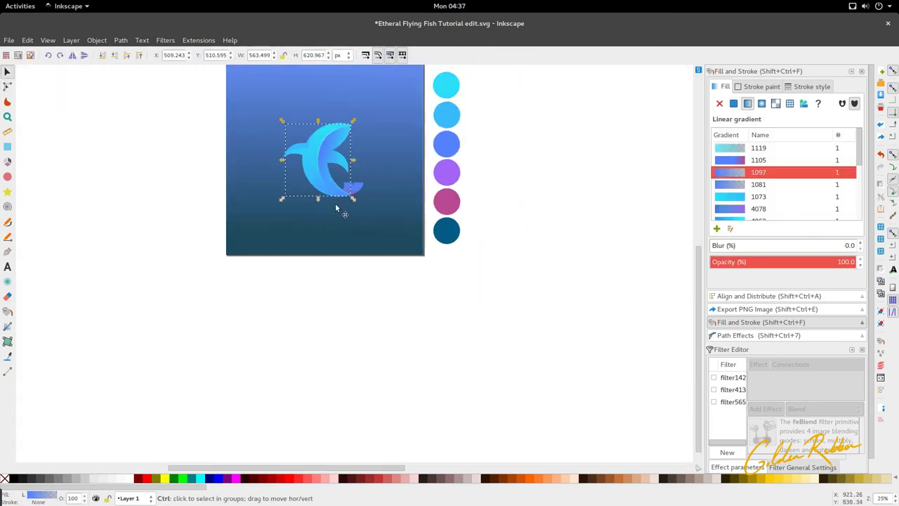
- Adjust the middle stop of the tail shape's blue-to-magenta gradient and clear the selection
left_click(335, 205)
scroll(337, 210, "up", 4)
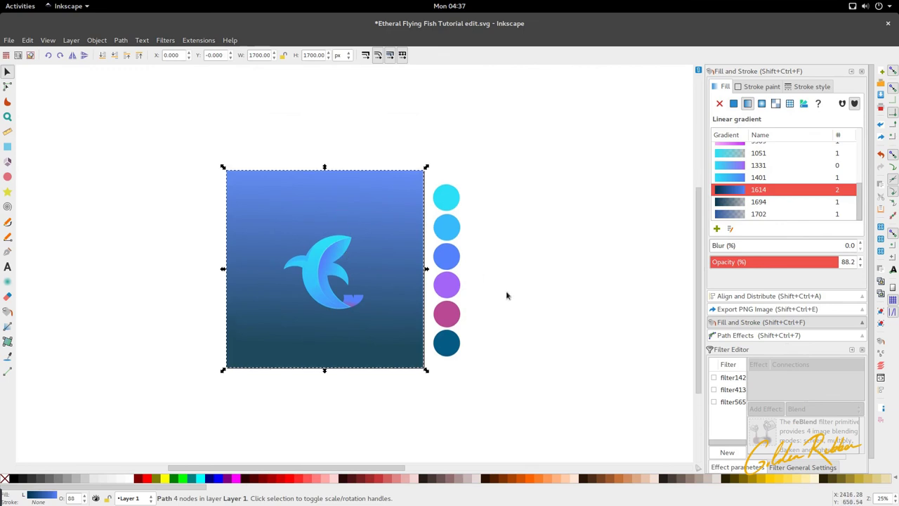
scroll(358, 299, "up", 3)
double_click(344, 309)
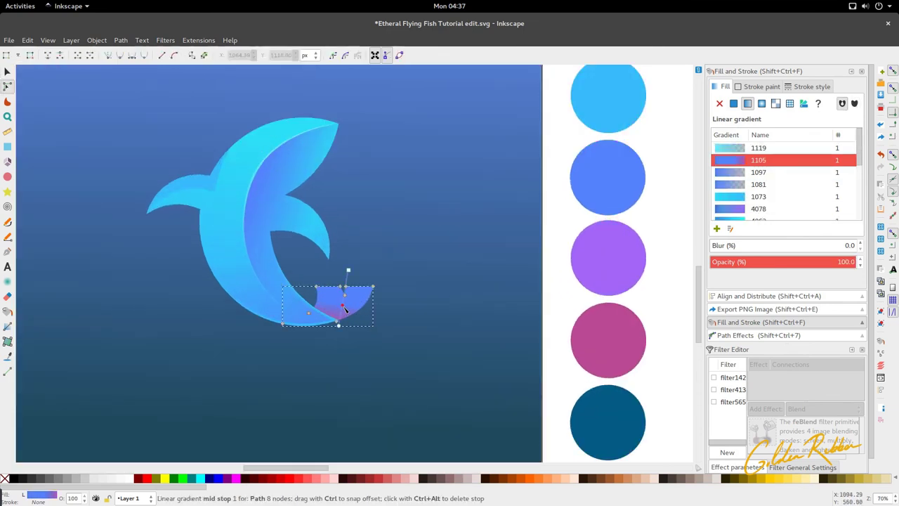
key("s")
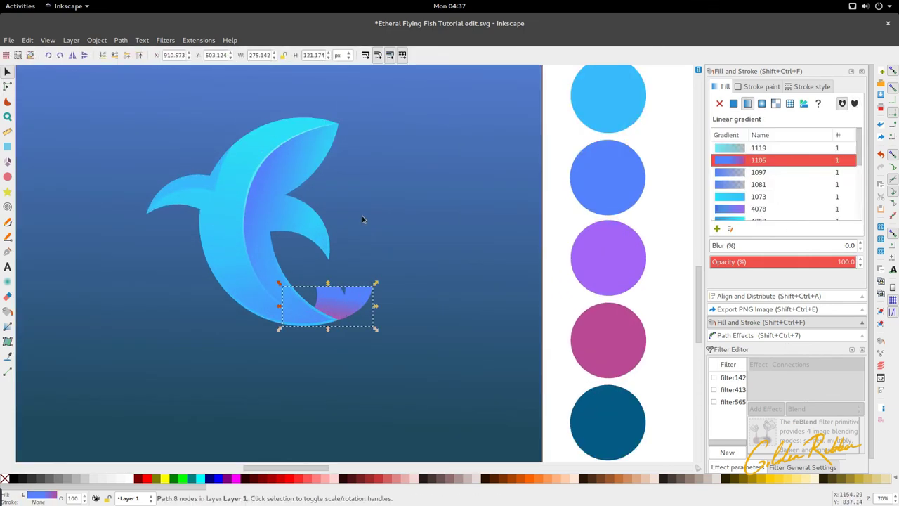
scroll(361, 215, "down", 3)
key("Escape")
scroll(302, 198, "up", 3)
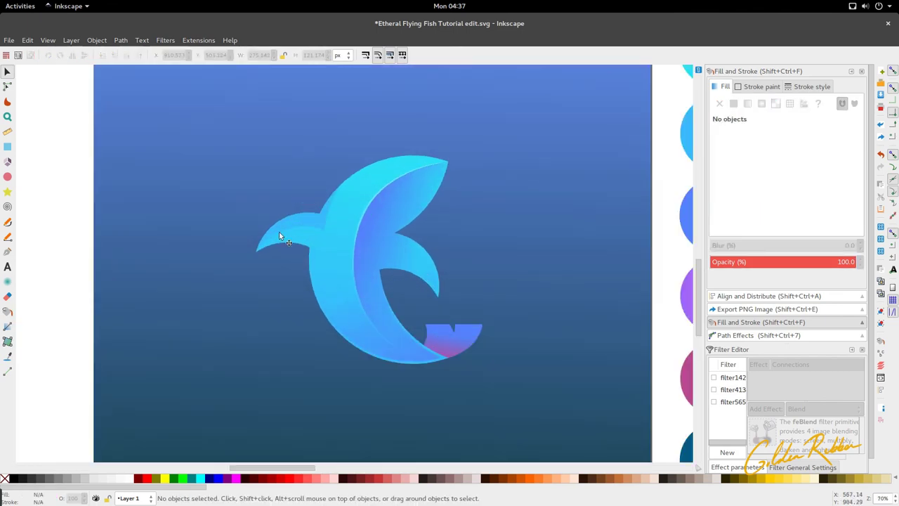
- Fill the outer fin's upper section with the body shading's blue-to-transparent gradient, with blue where the fin joins the body
scroll(288, 230, "up", 3)
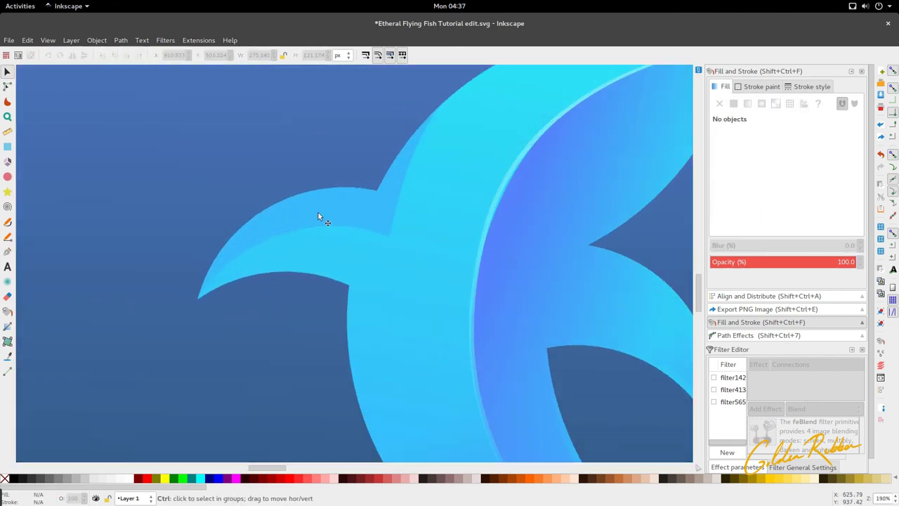
scroll(319, 212, "down", 2)
double_click(320, 228)
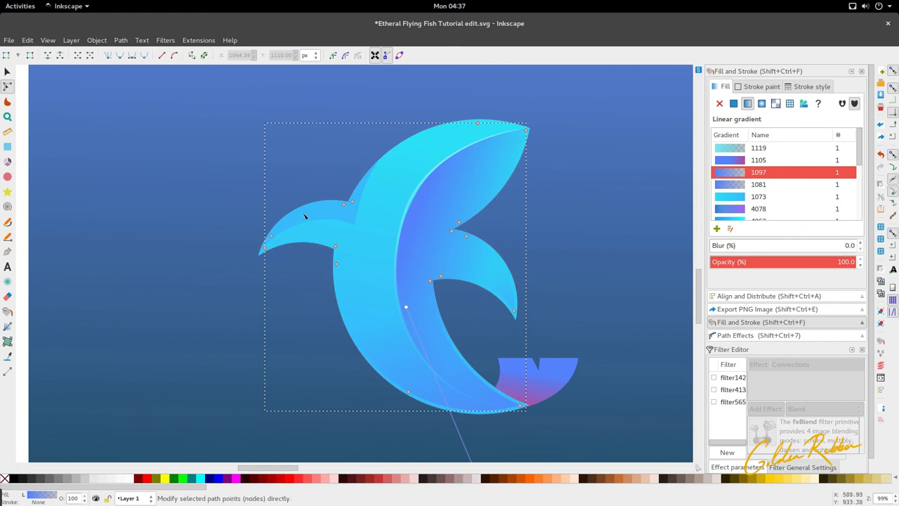
left_click(316, 203)
left_click(8, 326)
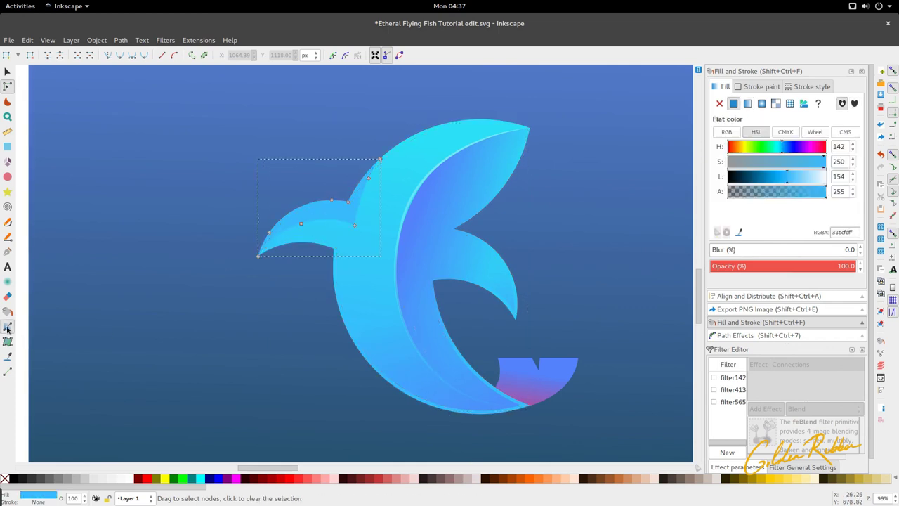
left_click_drag(340, 216, 331, 201)
key("s")
left_click(276, 283)
scroll(278, 269, "down", 3)
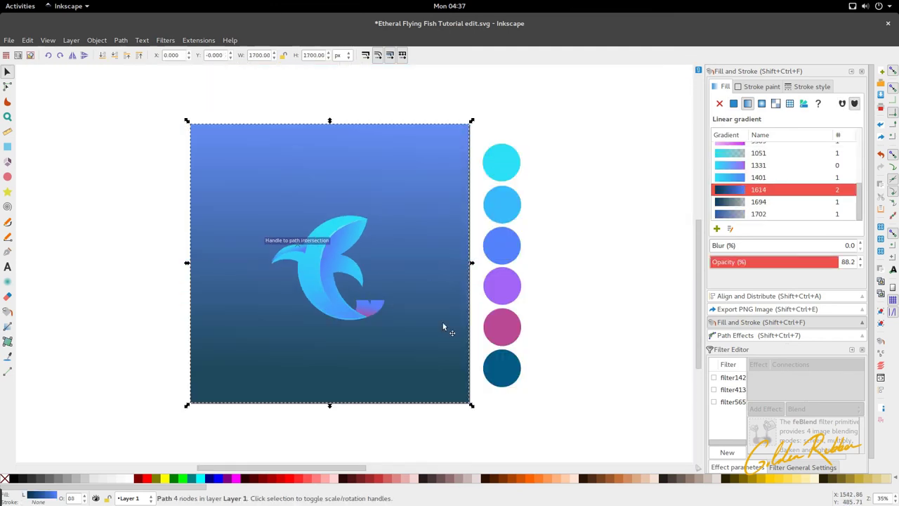
- Examine the fin shading where it meets the body and the look of the whole fish against the background
scroll(310, 260, "up", 4)
left_click(279, 236)
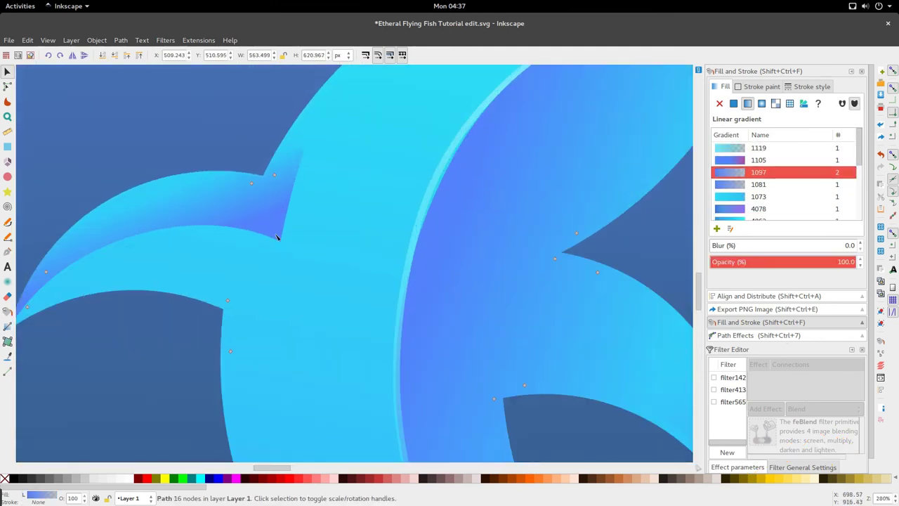
key("n")
key("s")
scroll(284, 242, "down", 4)
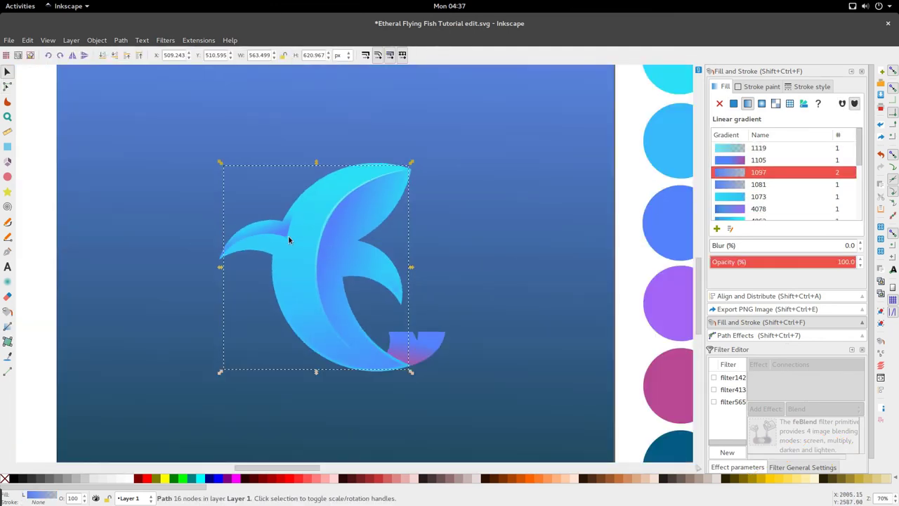
scroll(288, 235, "down", 2)
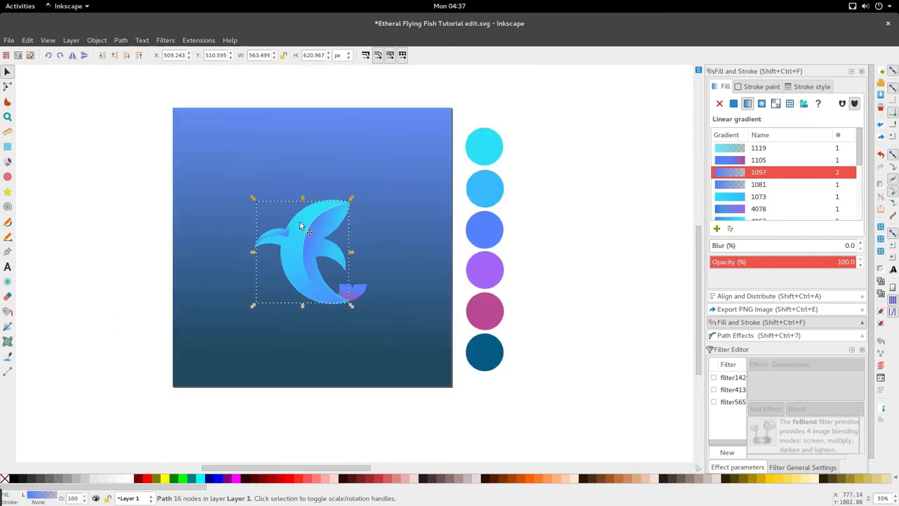
scroll(311, 250, "up", 2)
scroll(328, 252, "down", 2)
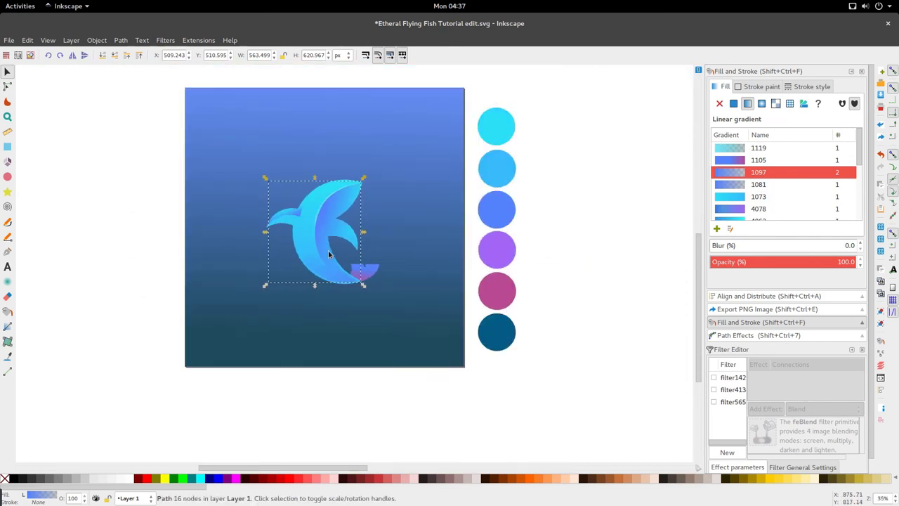
scroll(328, 254, "up", 1)
left_click_drag(150, 107, 546, 427)
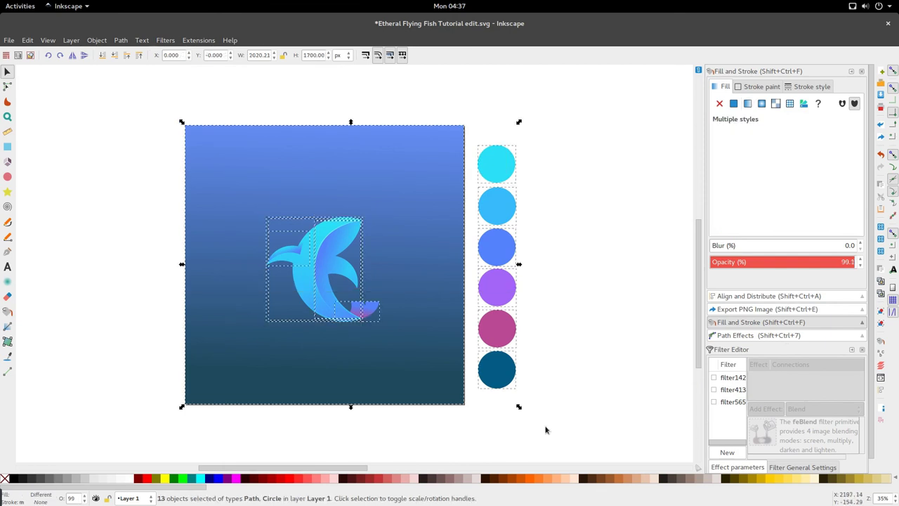
left_click(546, 427)
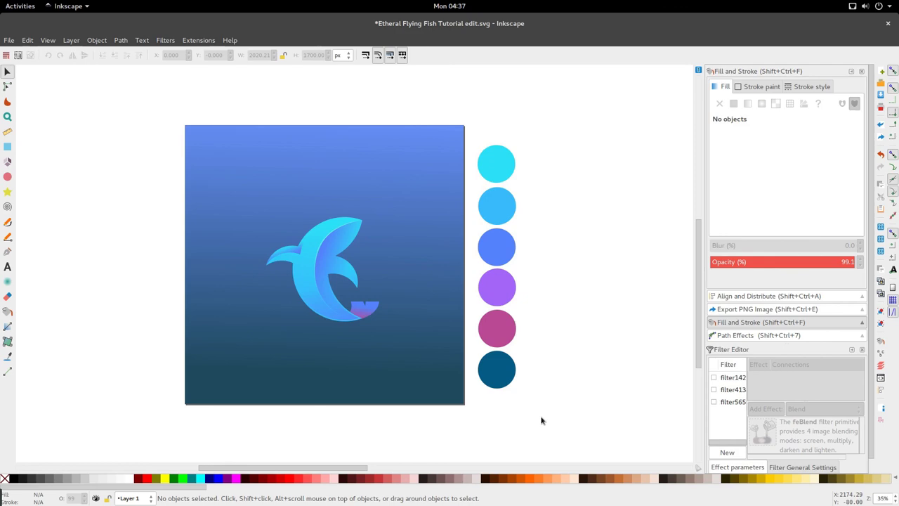
mouse_move(2, 1)
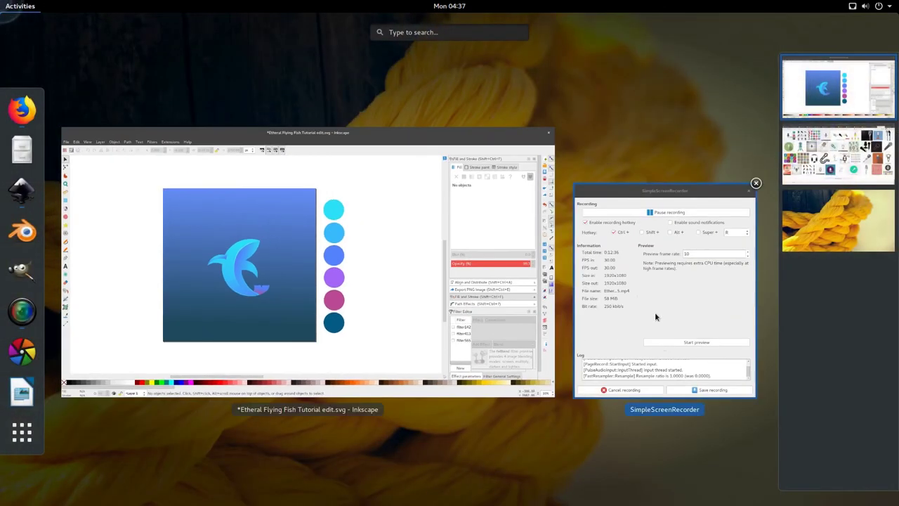